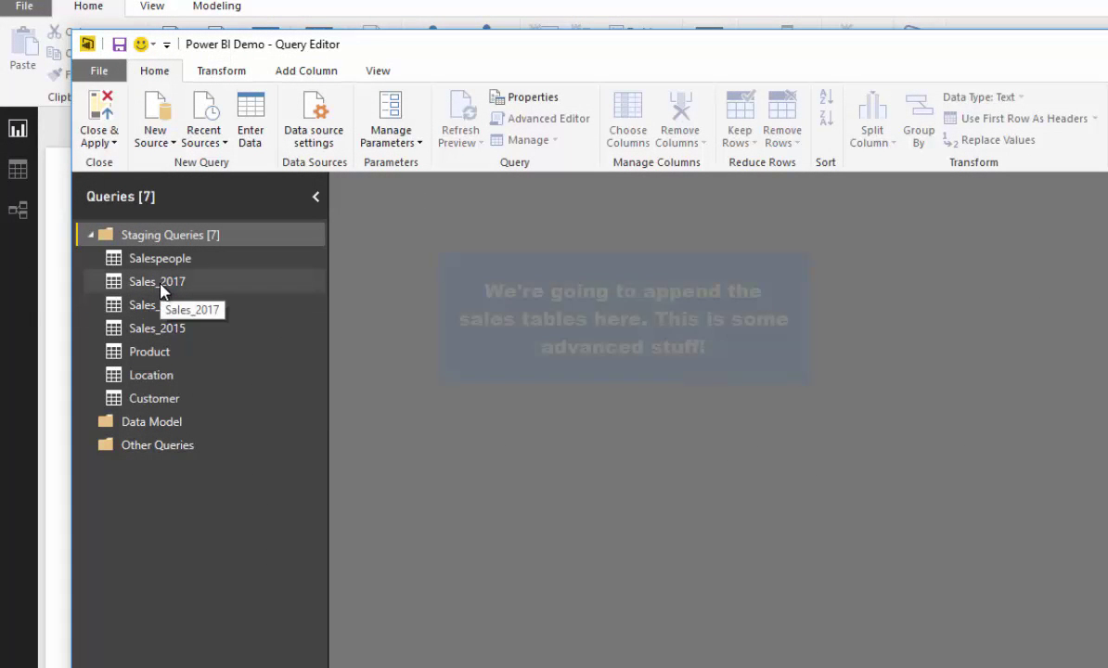
# Create a reference to the Sales_2017 query, move it into the Data Model group and name it Sales
pyautogui.rightClick(160, 290)
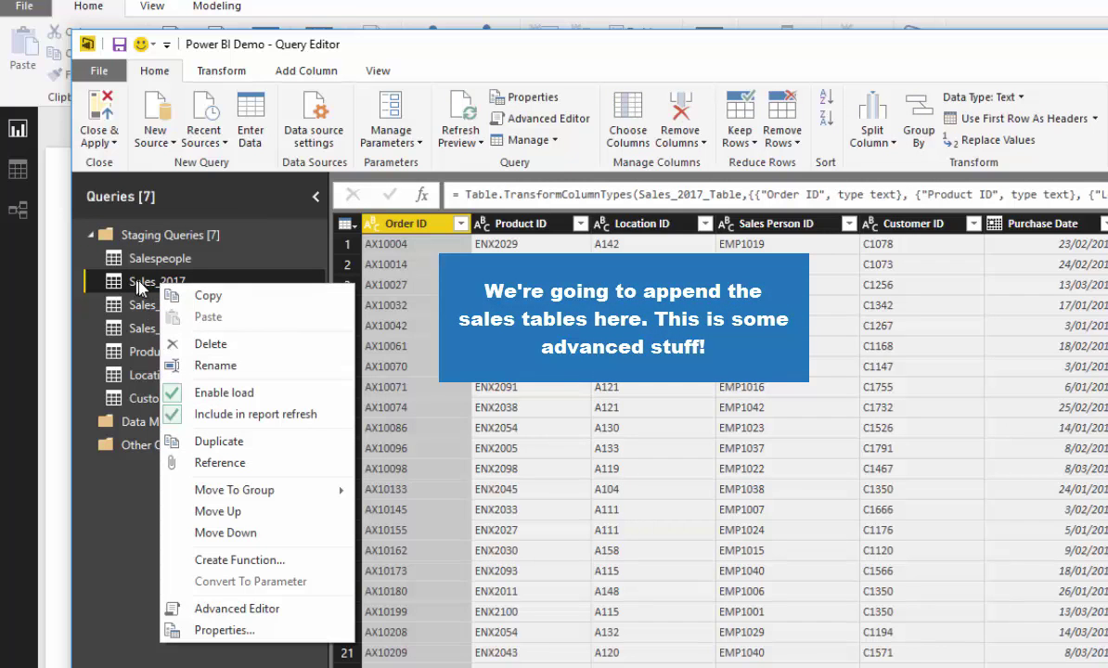
pyautogui.click(223, 463)
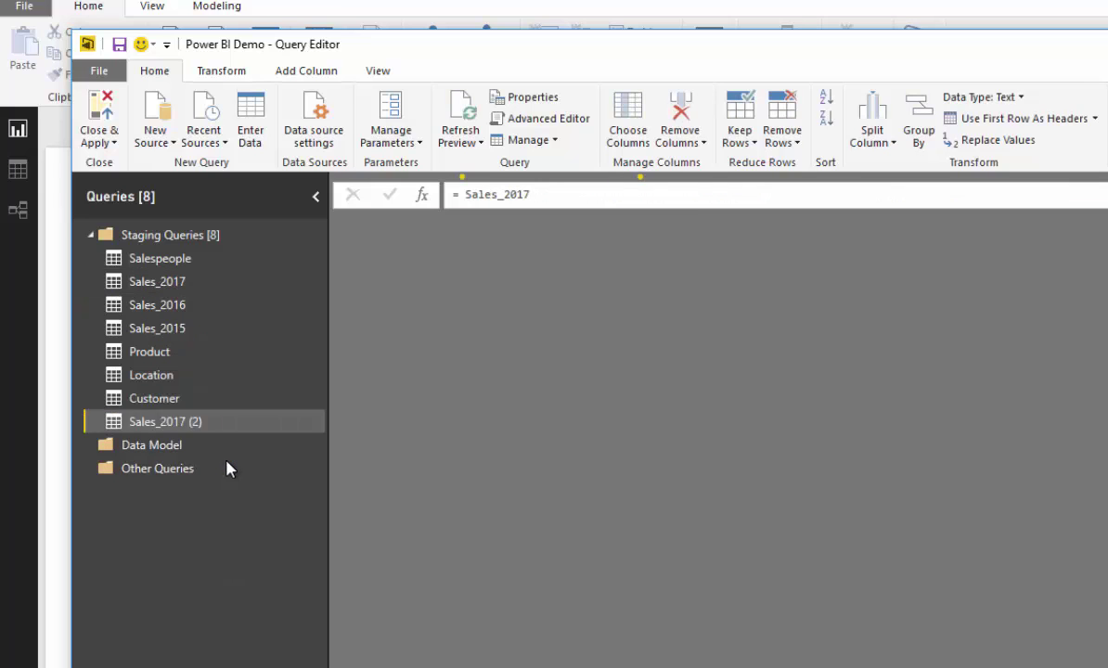
pyautogui.moveTo(135, 418); pyautogui.dragTo(164, 450)
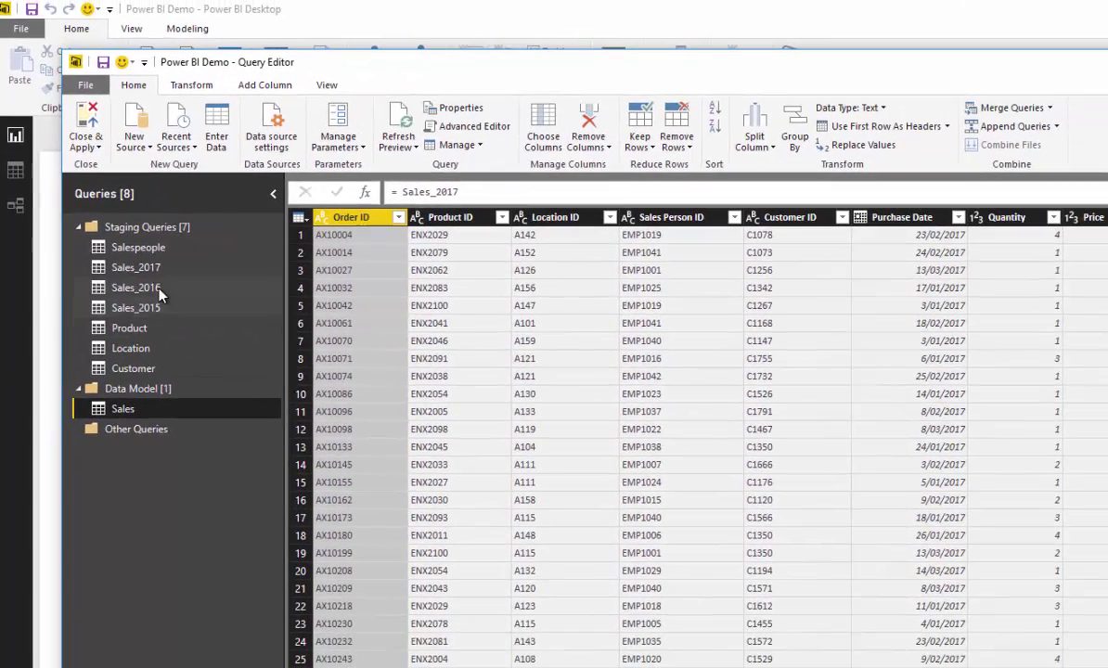
# Append the Sales_2016 table to the Sales query in the Data Model group
pyautogui.click(139, 287)
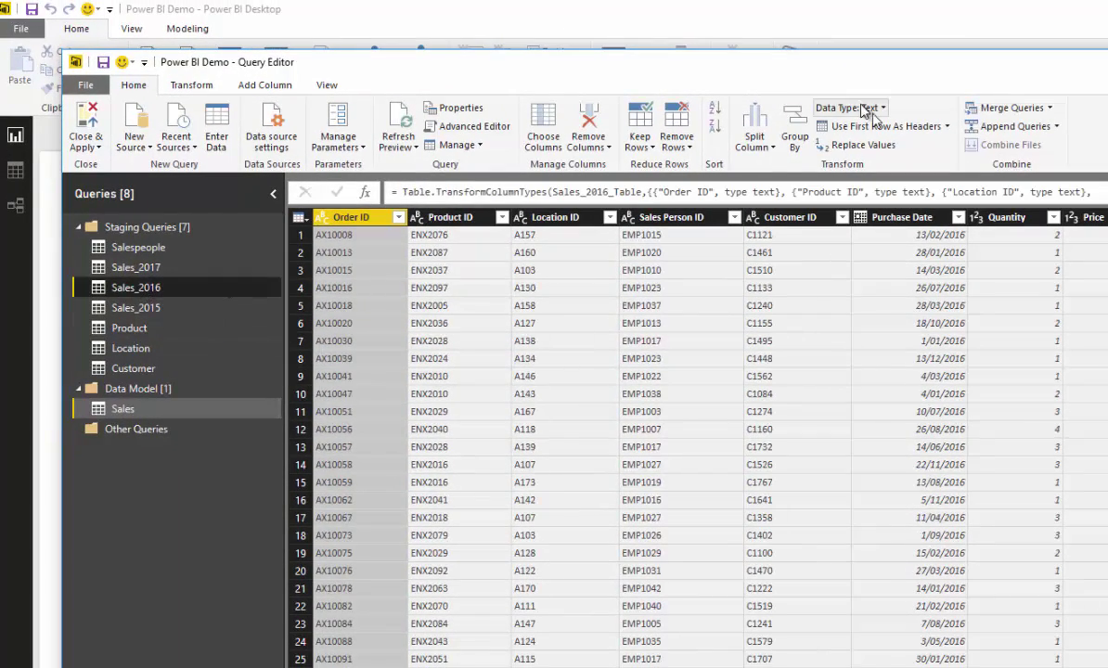
pyautogui.click(1007, 128)
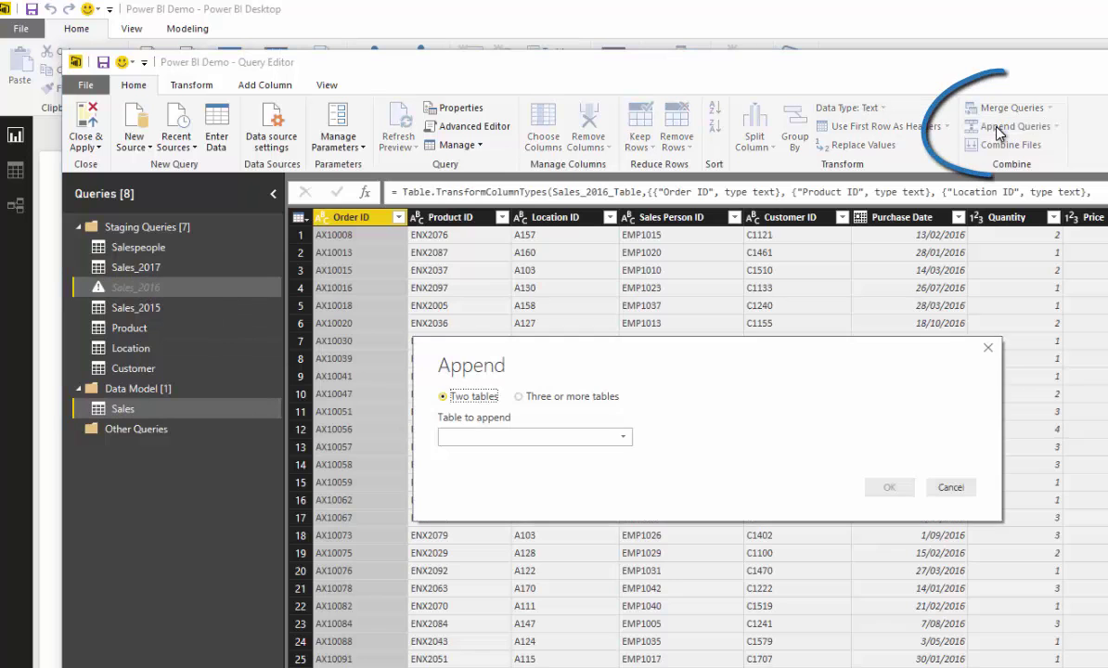
pyautogui.click(562, 436)
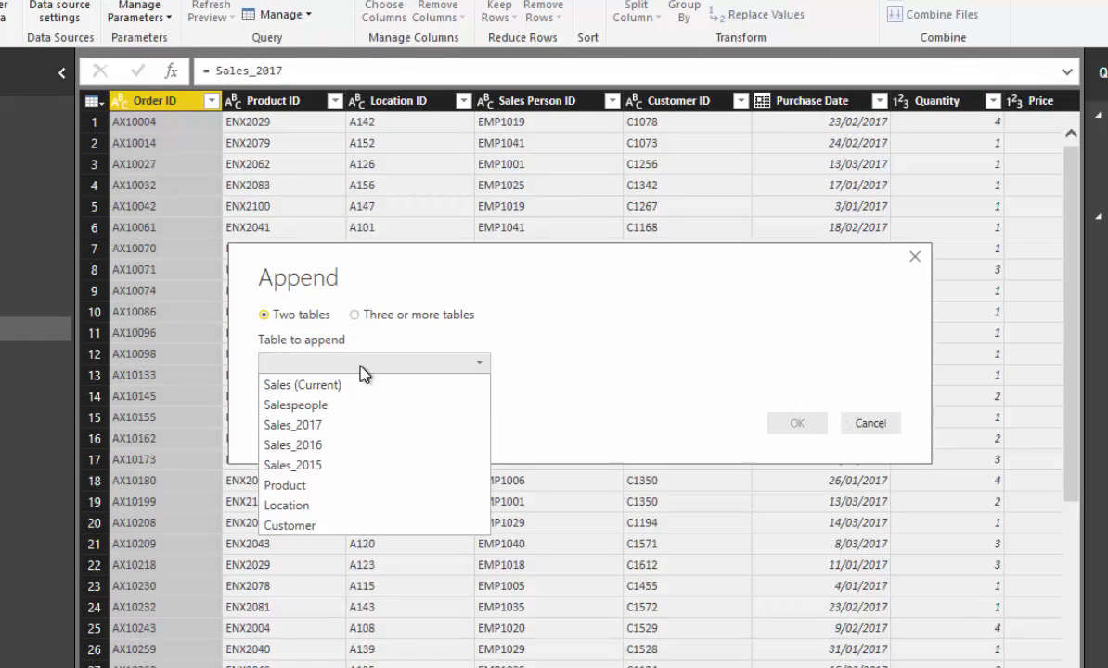
pyautogui.click(296, 445)
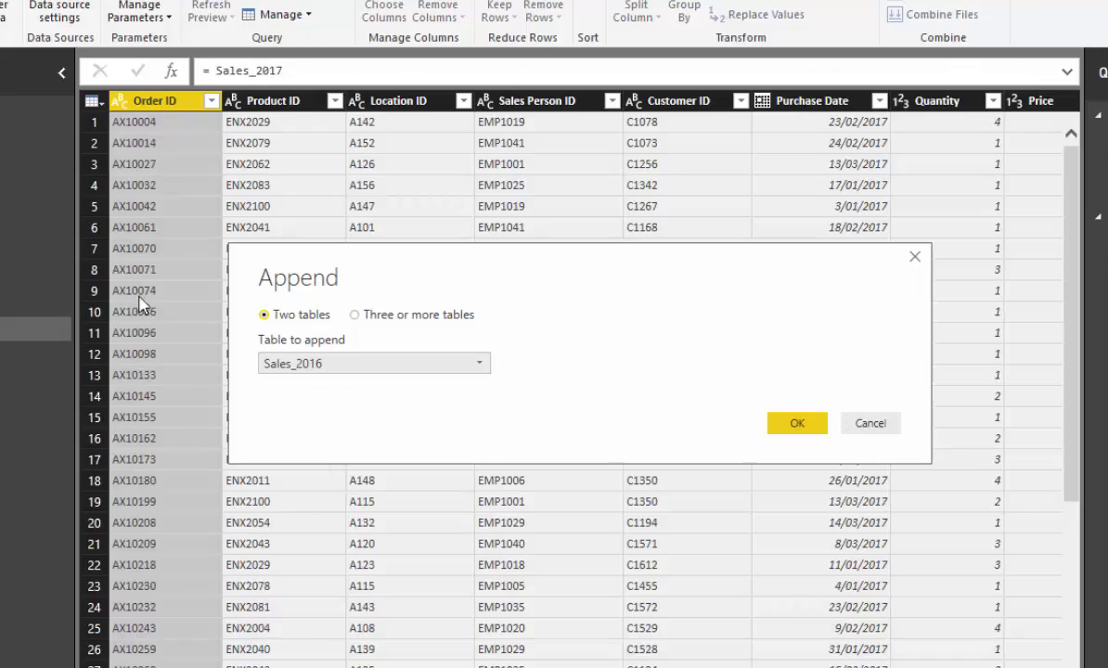
pyautogui.click(798, 423)
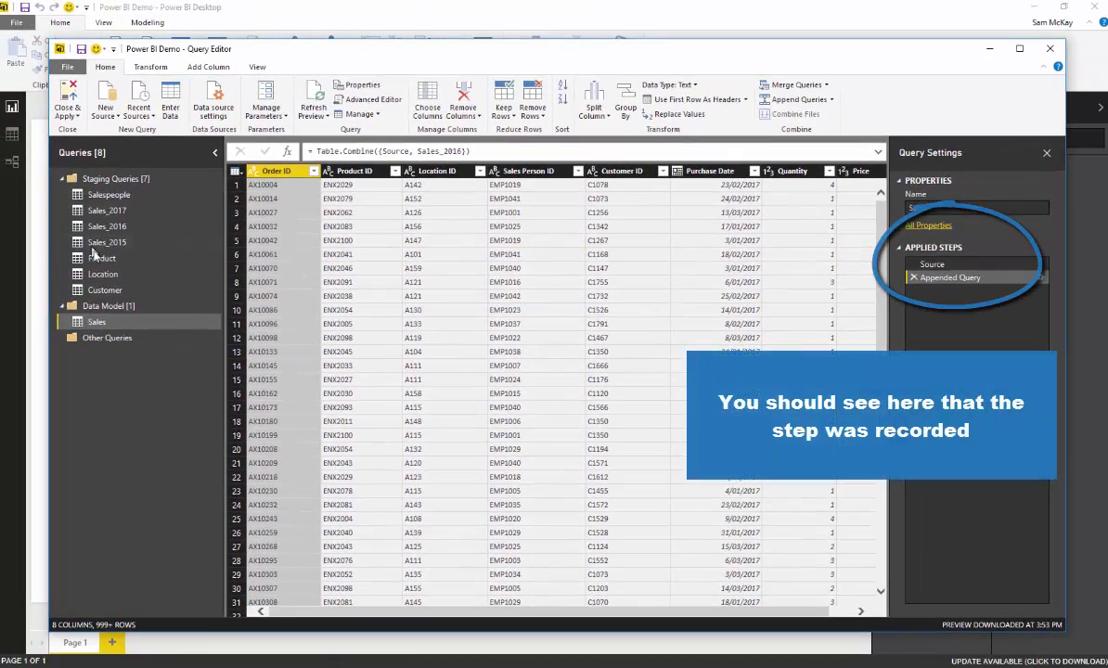
# Append the Sales_2015 table to the Sales query as a second append step
pyautogui.click(784, 104)
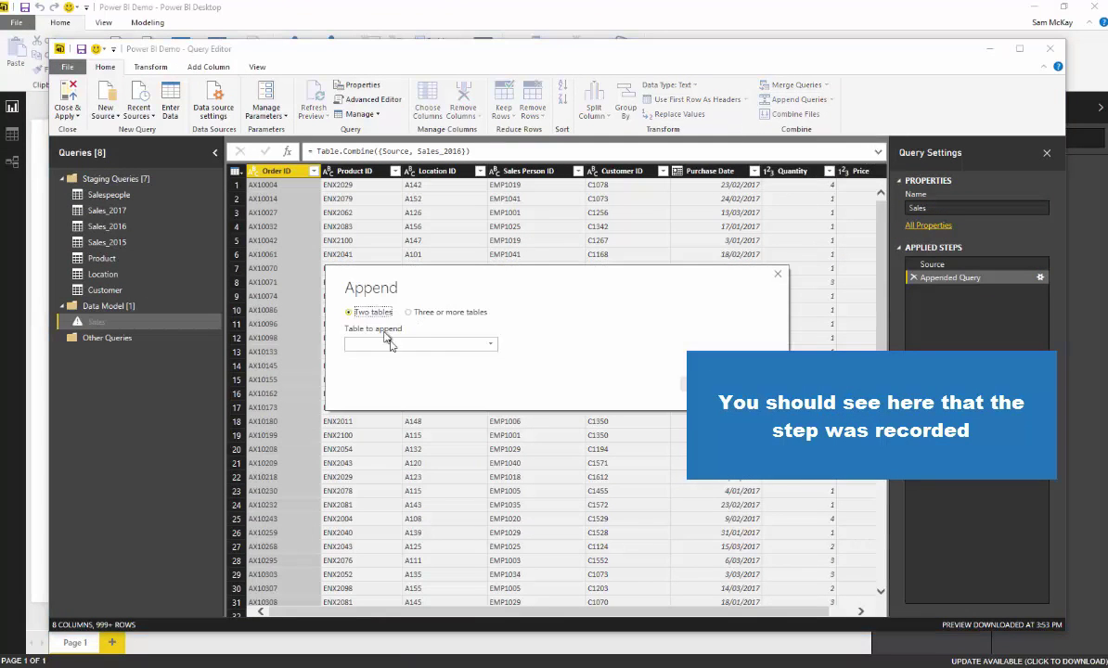
pyautogui.click(389, 342)
pyautogui.click(373, 397)
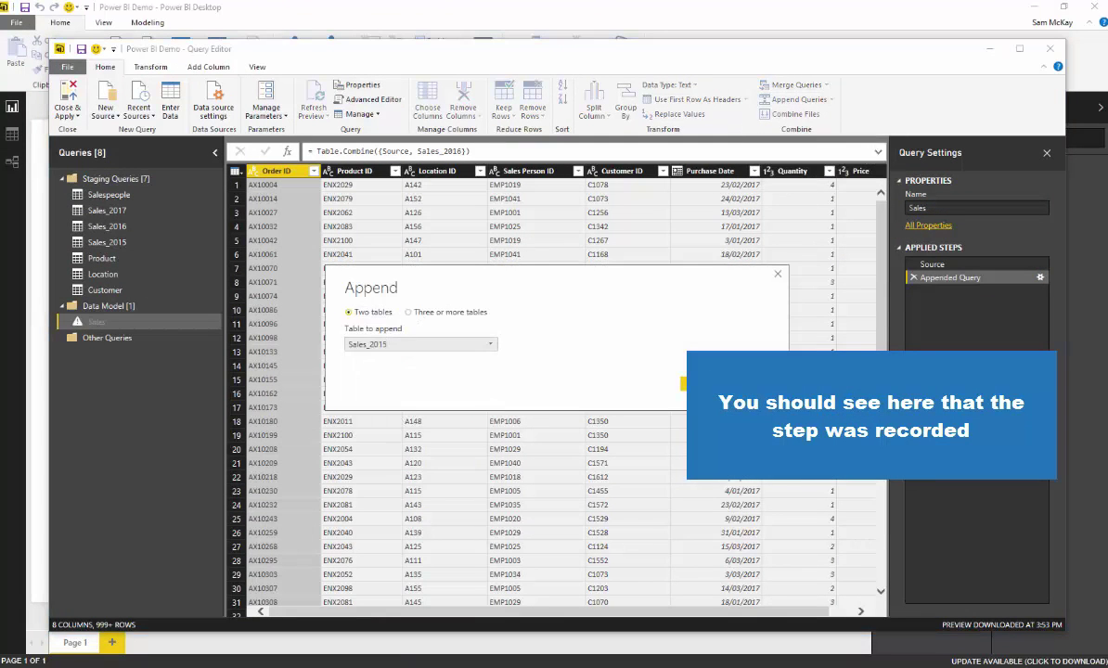
pyautogui.press('Return')
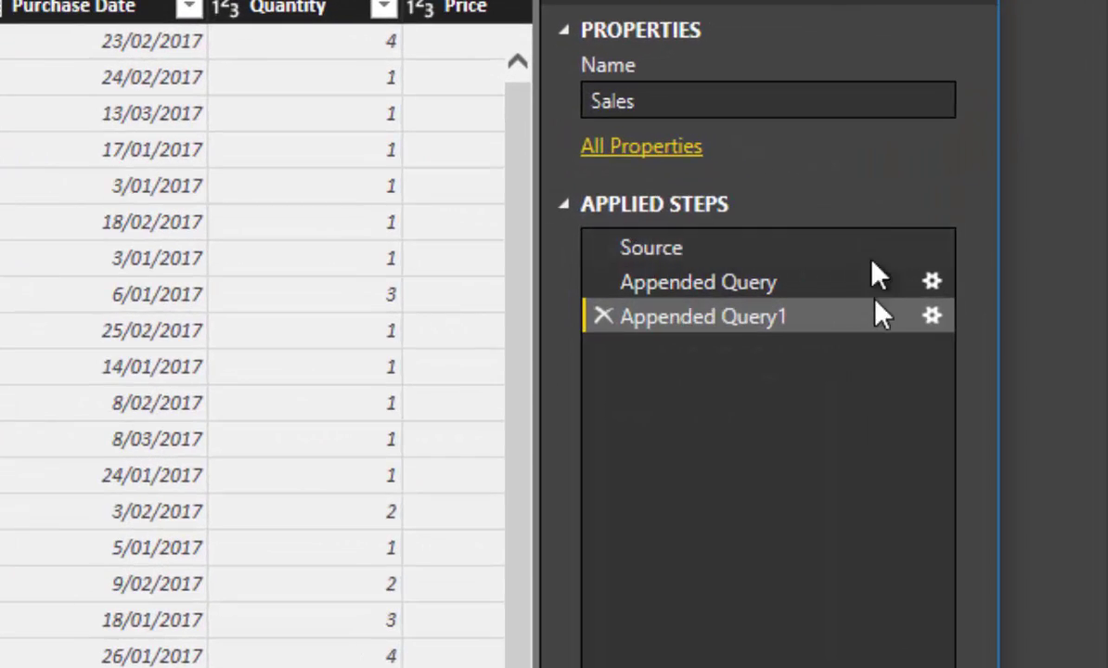
# Review the two applied append steps of the Sales query and its M code in the Advanced Editor
pyautogui.click(673, 286)
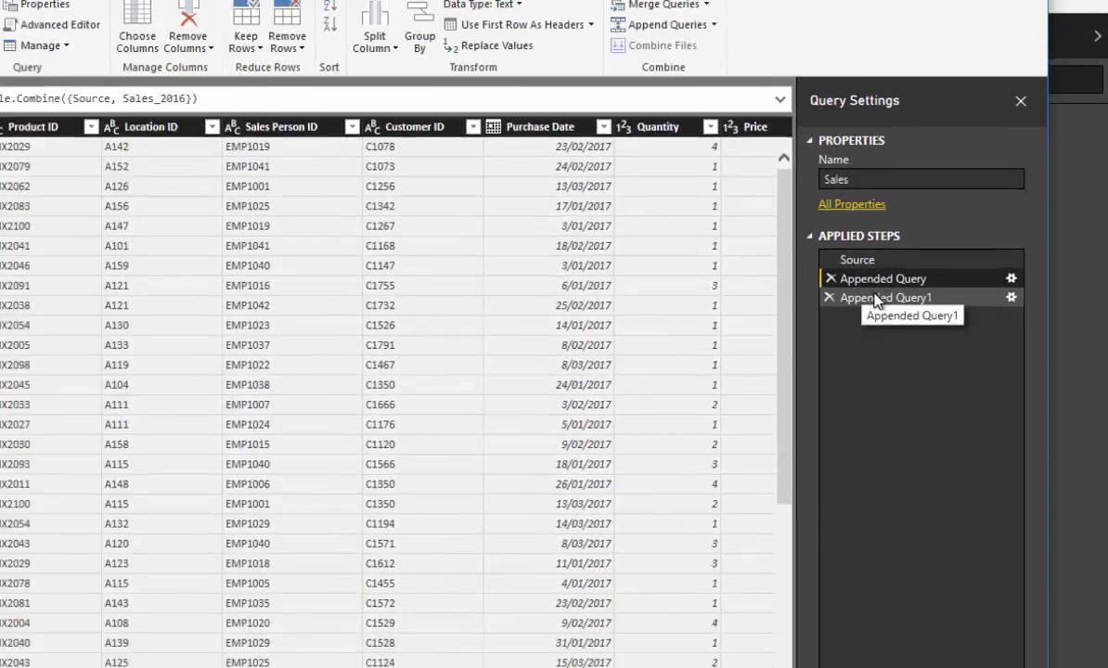
pyautogui.click(877, 298)
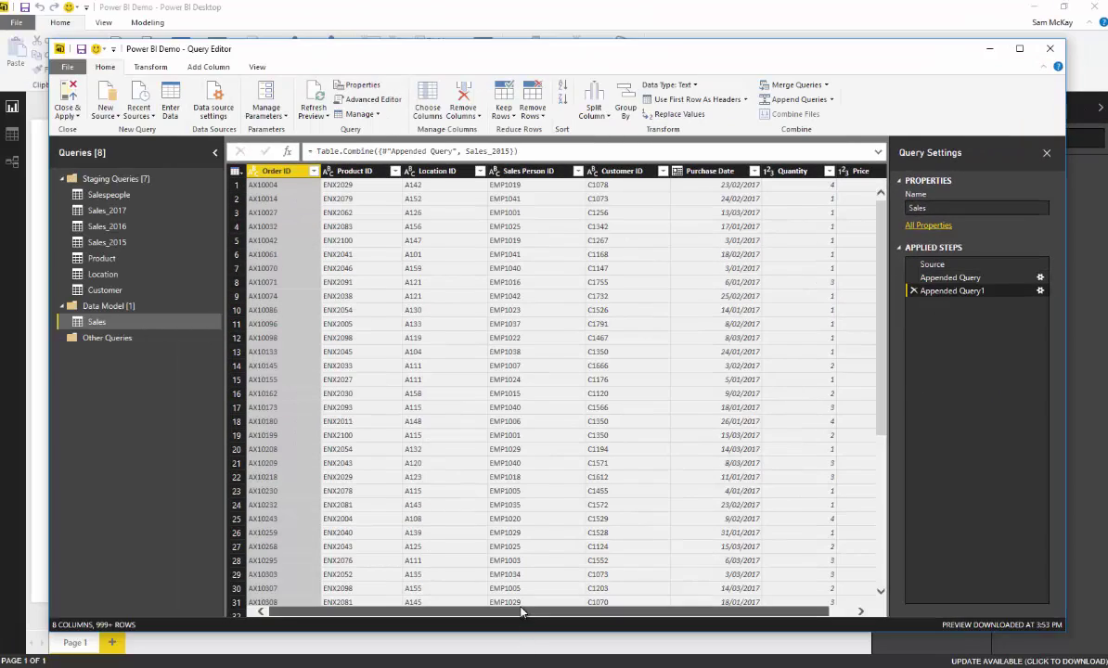
pyautogui.moveTo(521, 613)
pyautogui.mouseDown()
pyautogui.moveTo(755, 618)
pyautogui.moveTo(519, 613)
pyautogui.mouseUp()
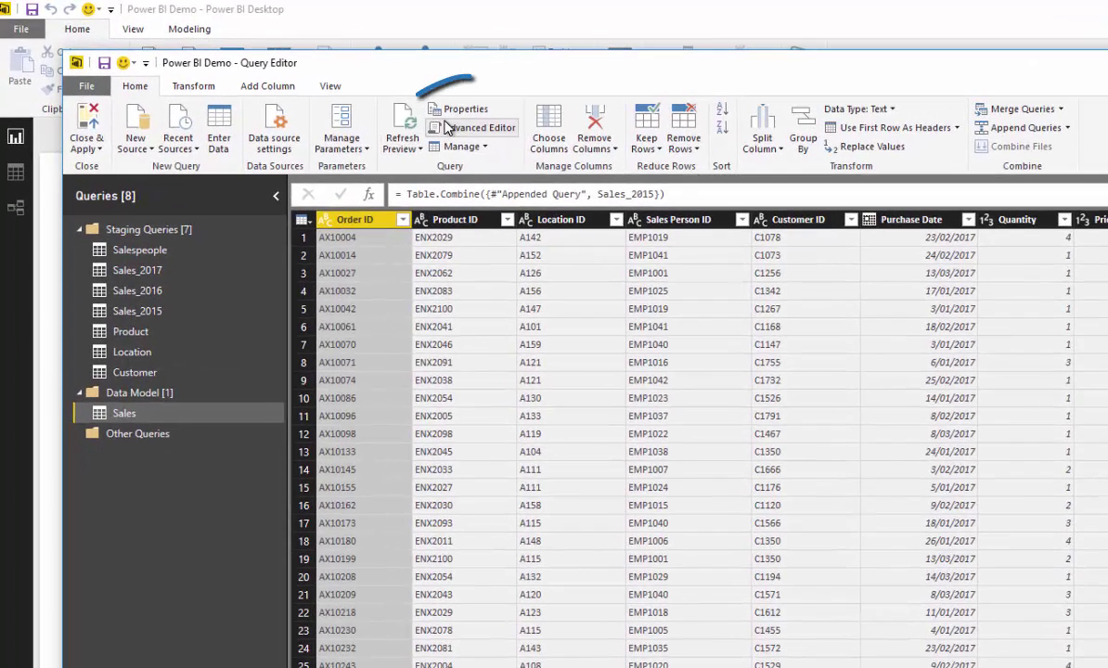
pyautogui.click(447, 127)
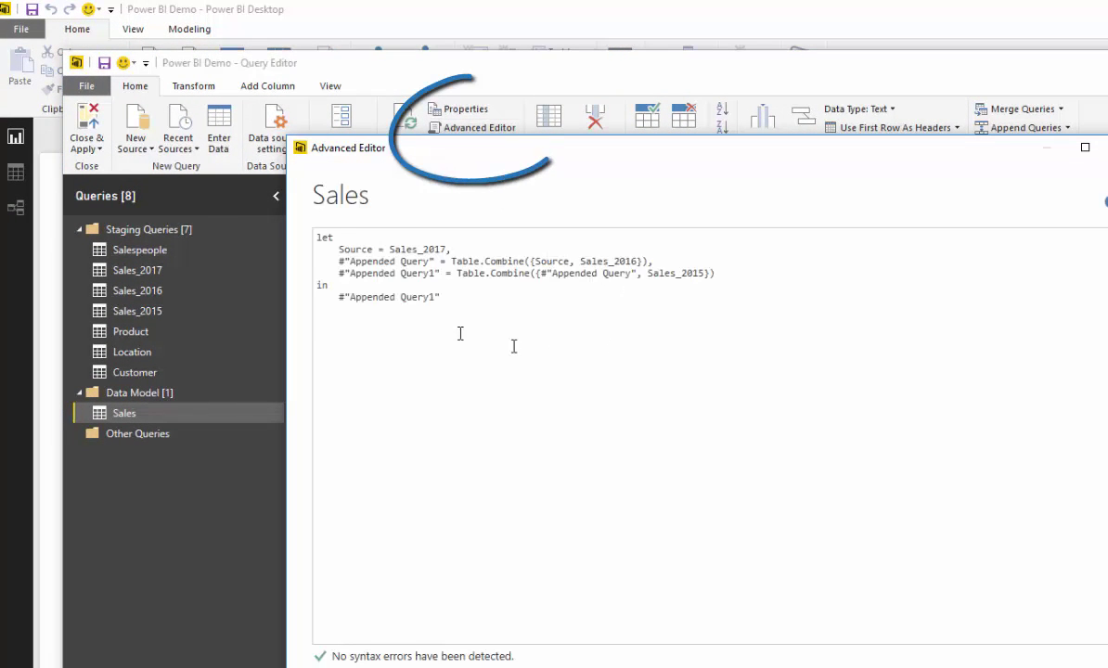
pyautogui.hotkey('ctrl', 'a')
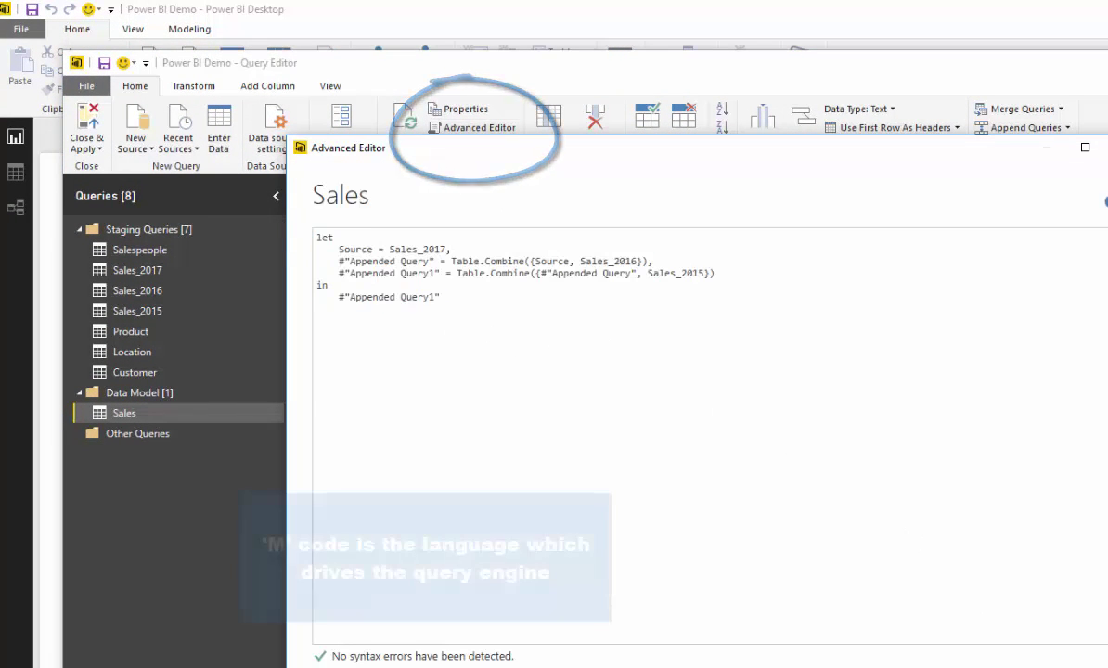
pyautogui.click(1099, 654)
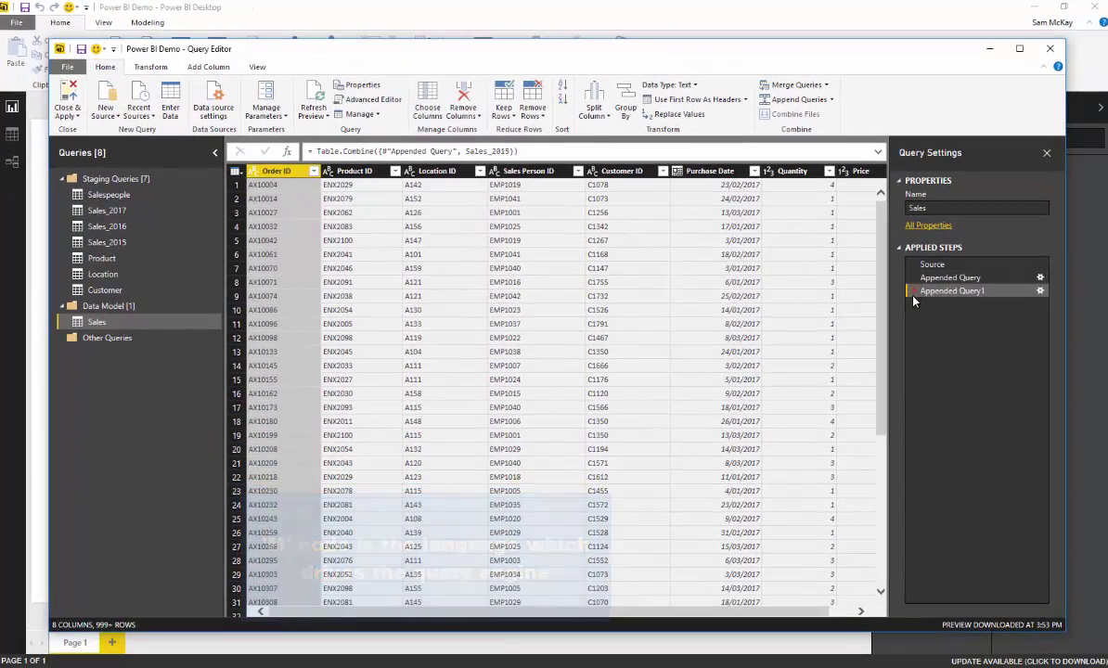
# Delete both append steps from the Sales query's applied steps, keeping only Source
pyautogui.click(913, 292)
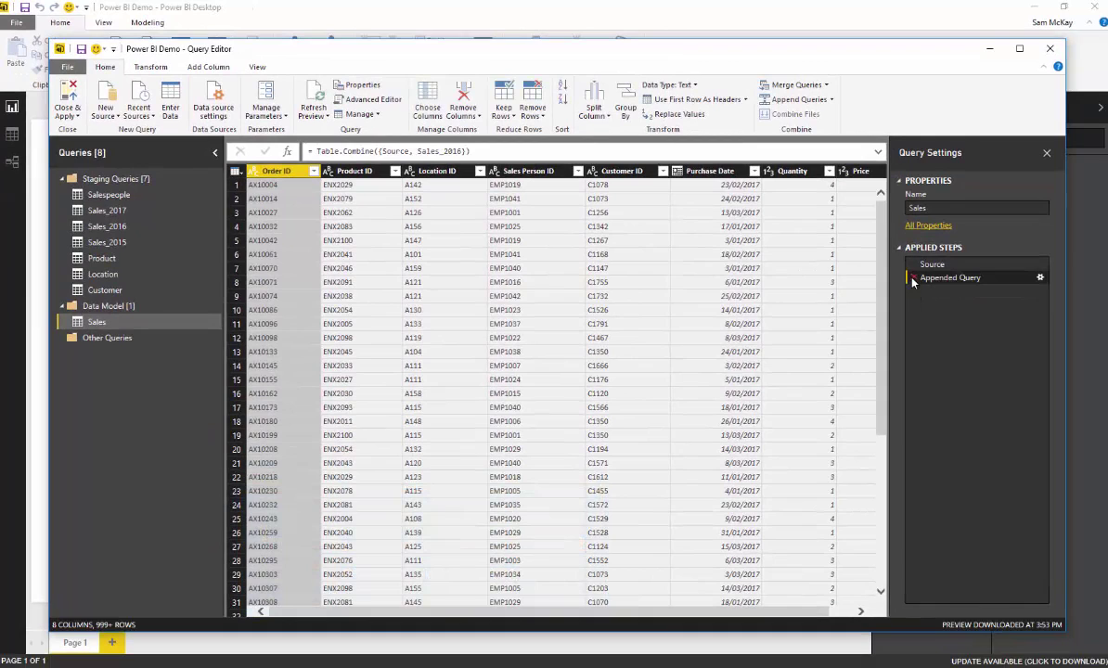
pyautogui.click(913, 278)
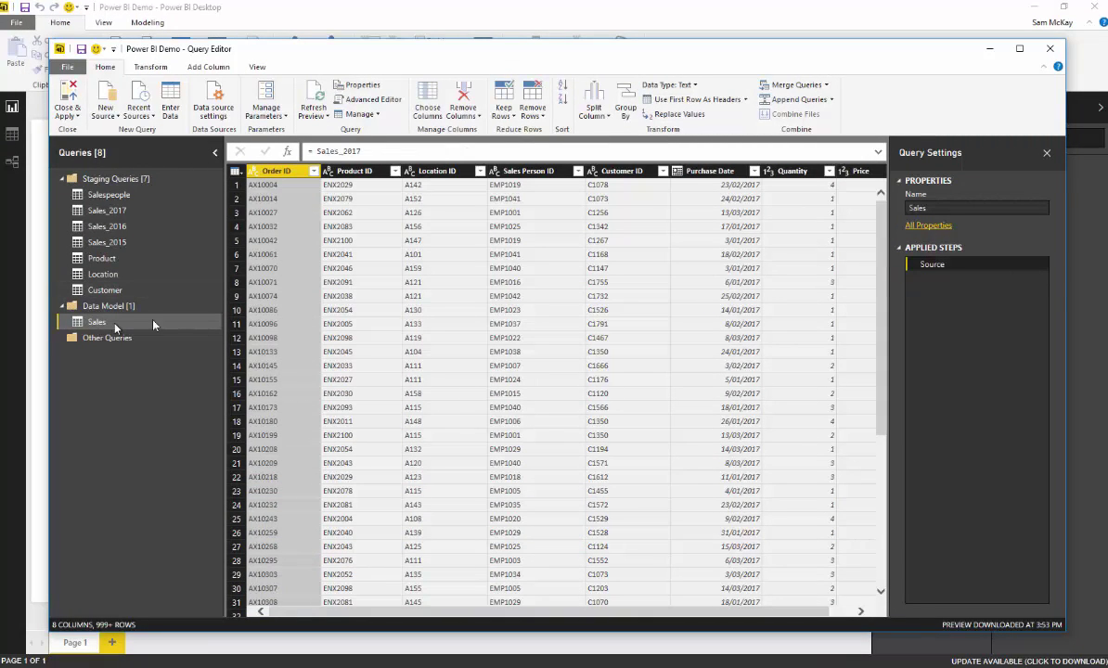
# Append the Sales_2016 table to the Sales query, which has only its Source step
pyautogui.click(781, 102)
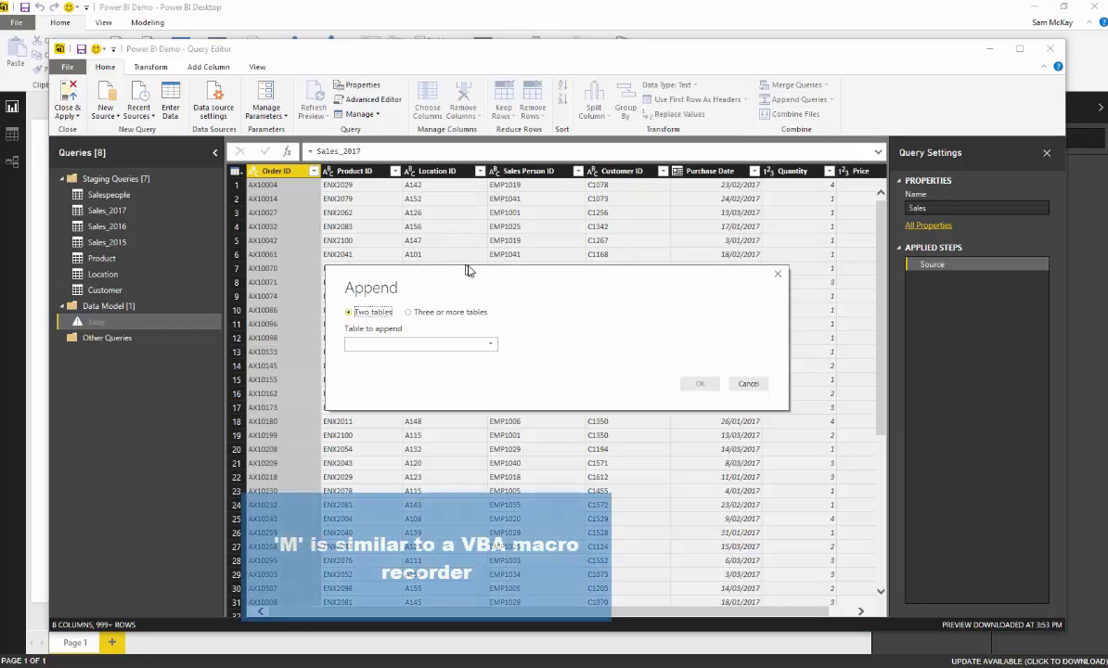
pyautogui.click(446, 344)
pyautogui.click(440, 400)
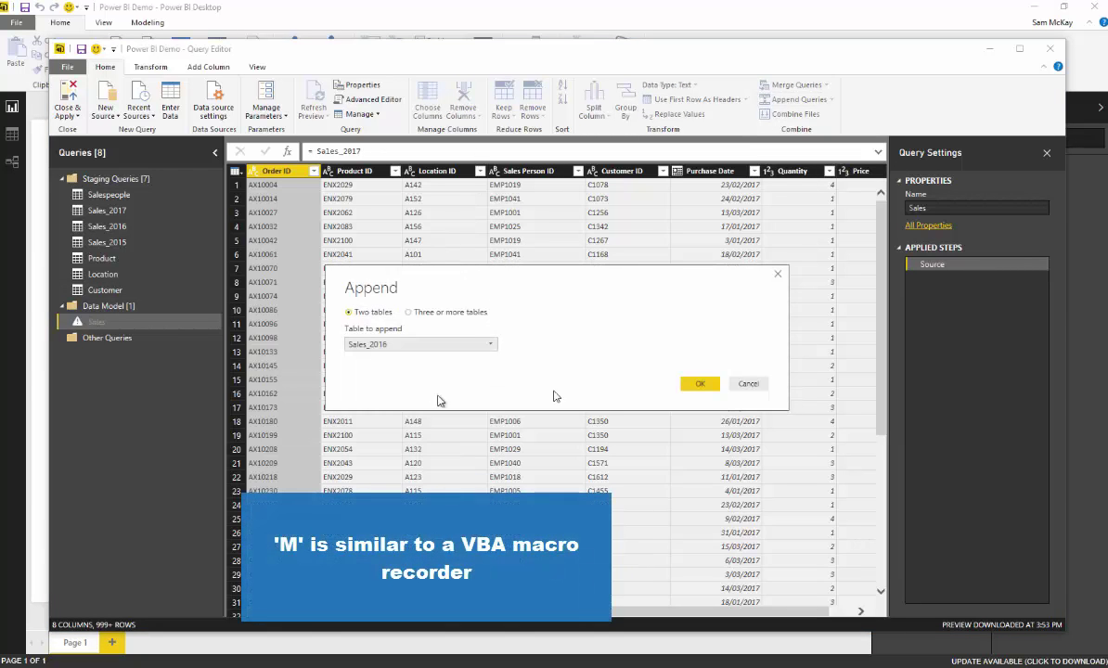
pyautogui.click(700, 386)
# Append the Sales_2015 table to the Sales query as another append step
pyautogui.click(794, 100)
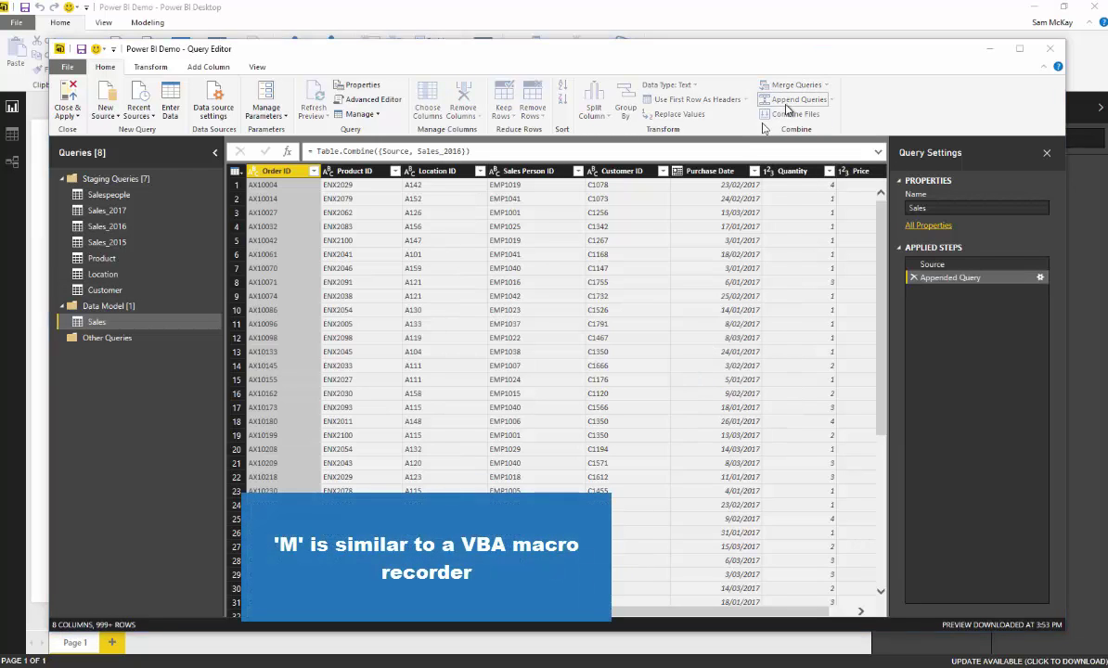
pyautogui.click(459, 344)
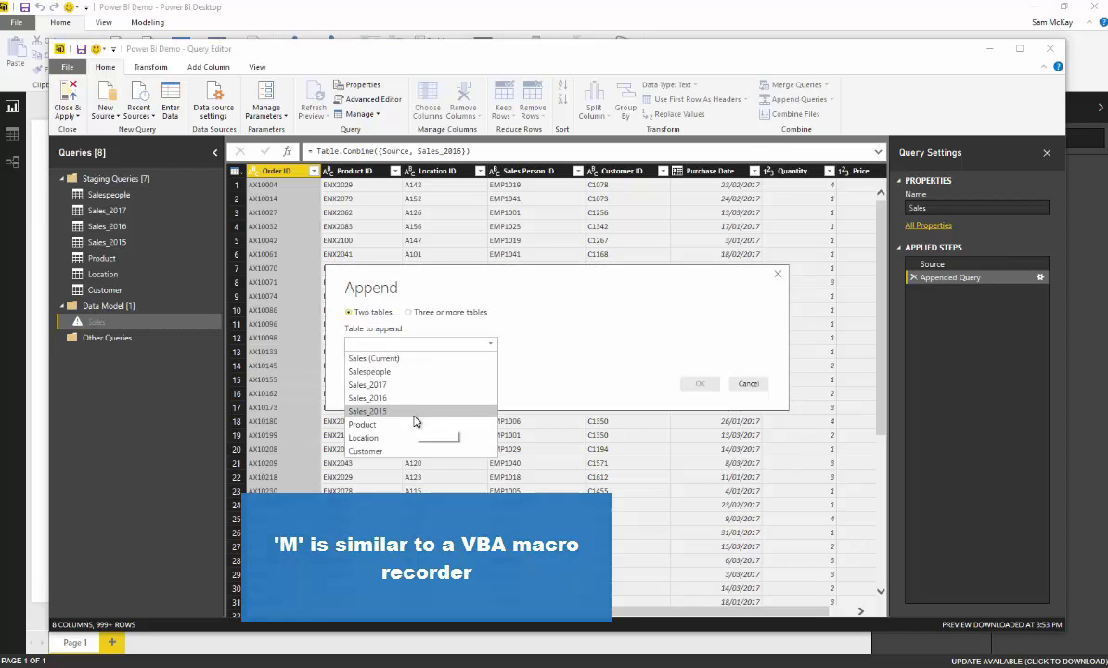
pyautogui.click(415, 413)
pyautogui.click(701, 384)
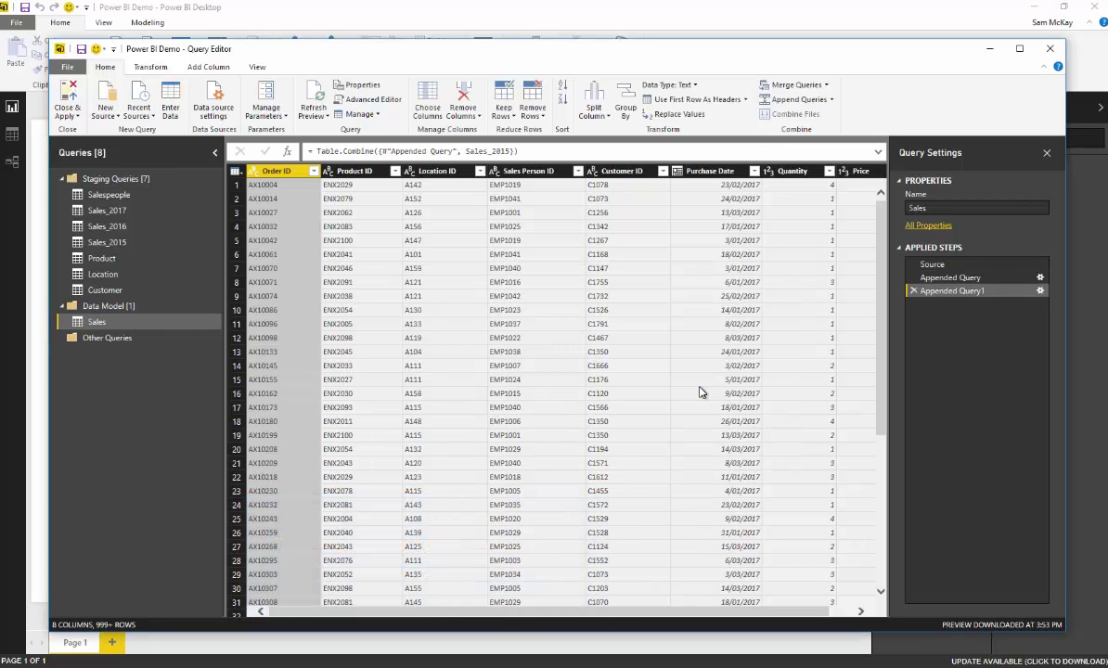
pyautogui.click(701, 392)
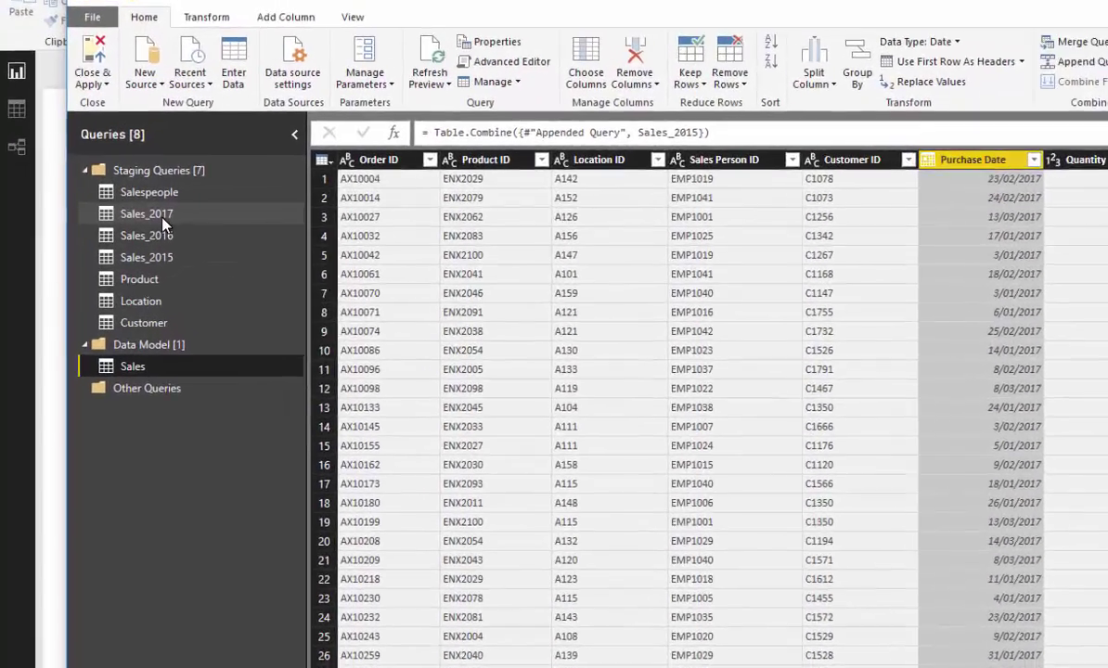
pyautogui.rightClick(117, 212)
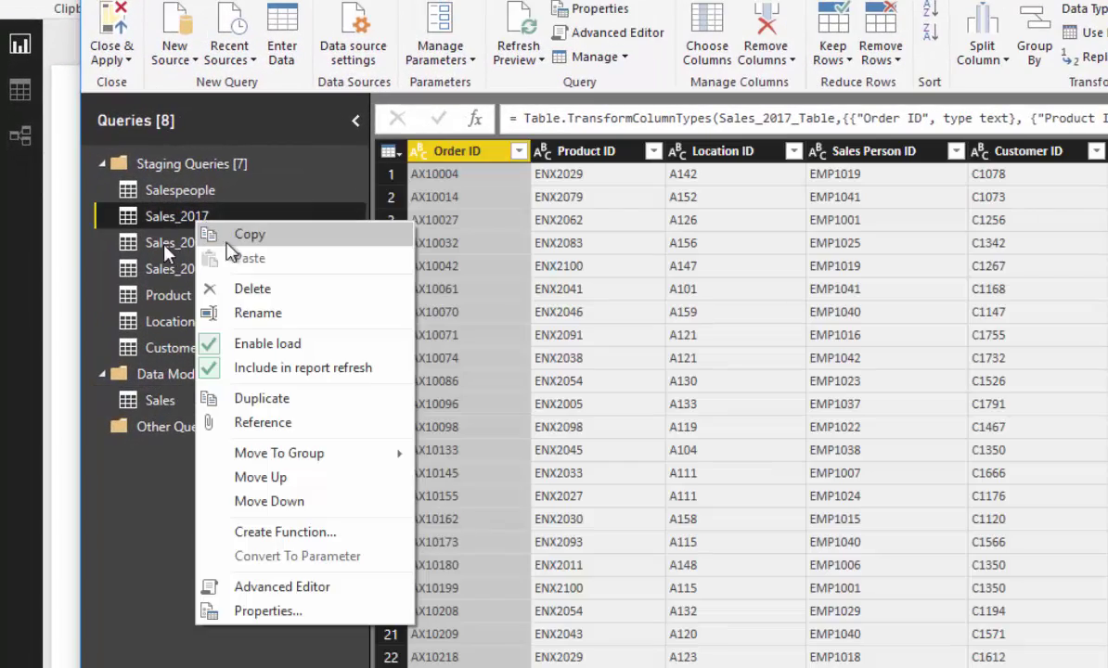
pyautogui.click(170, 226)
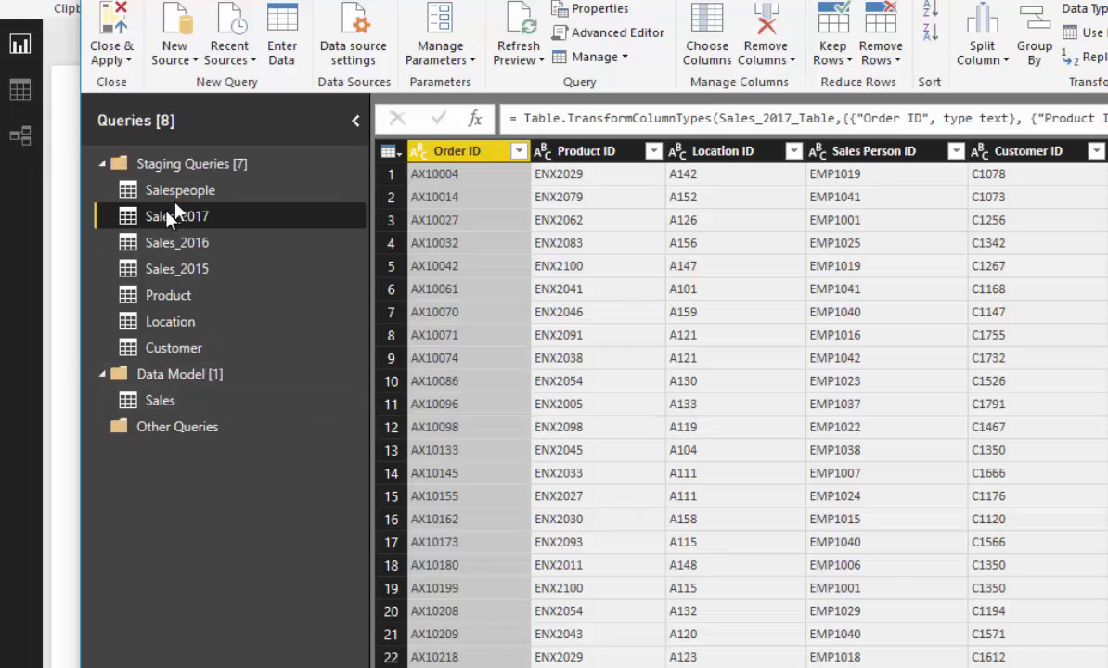
pyautogui.click(160, 400)
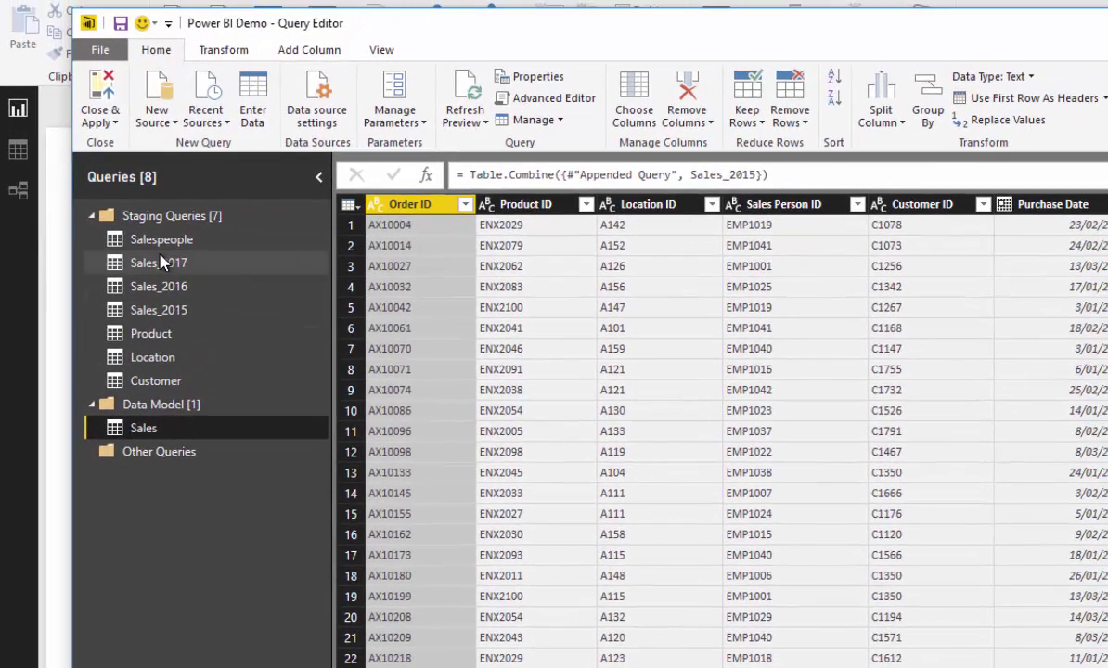
# Disable loading for the Sales_2017, Sales_2016 and Sales_2015 staging queries
pyautogui.rightClick(161, 264)
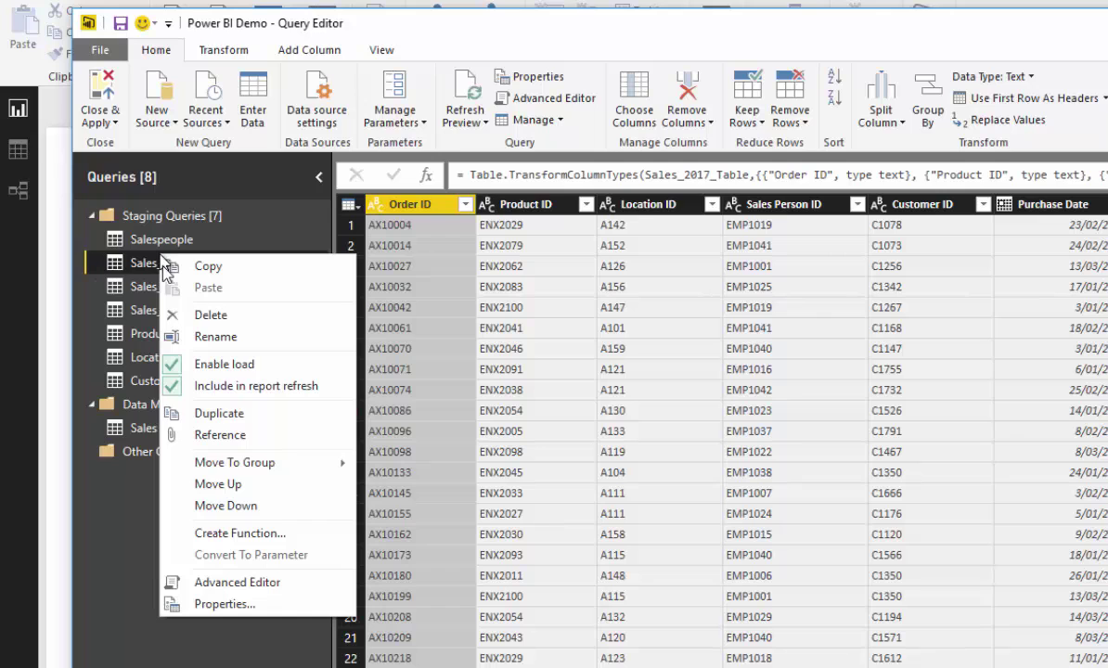
pyautogui.click(208, 365)
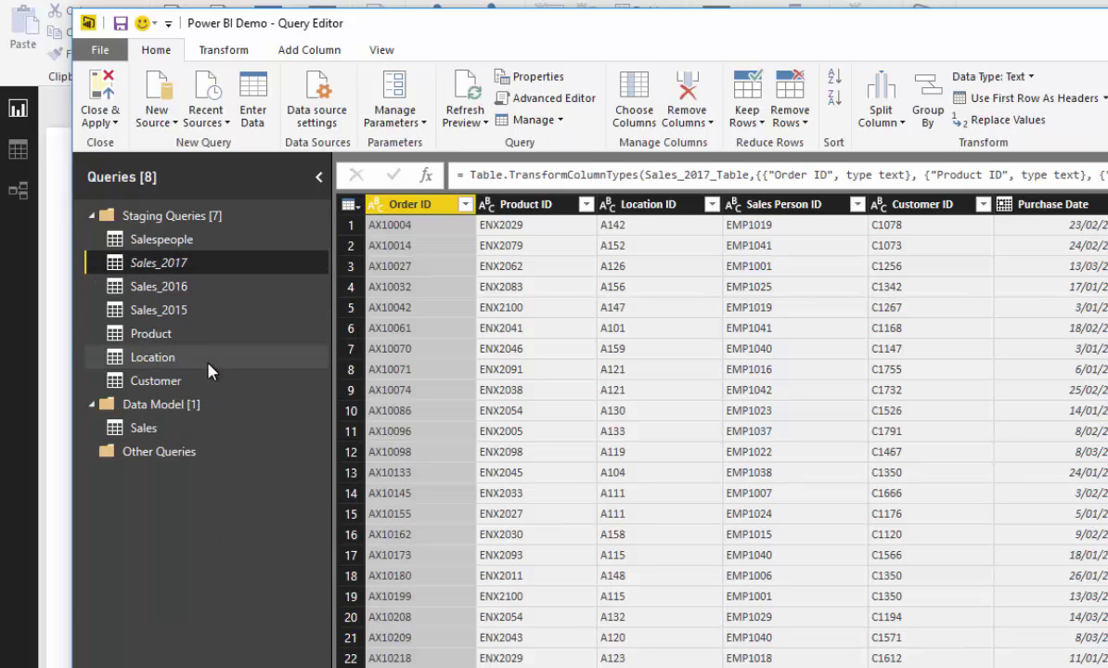
pyautogui.click(158, 286)
pyautogui.rightClick(178, 283)
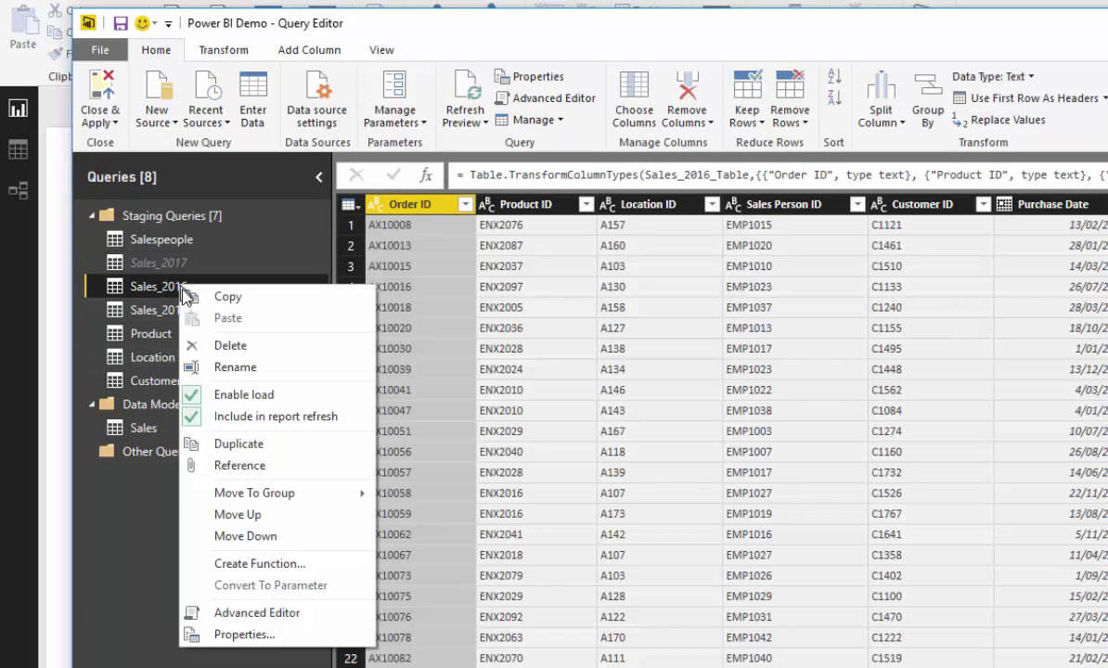
pyautogui.click(230, 397)
pyautogui.click(153, 309)
pyautogui.rightClick(155, 310)
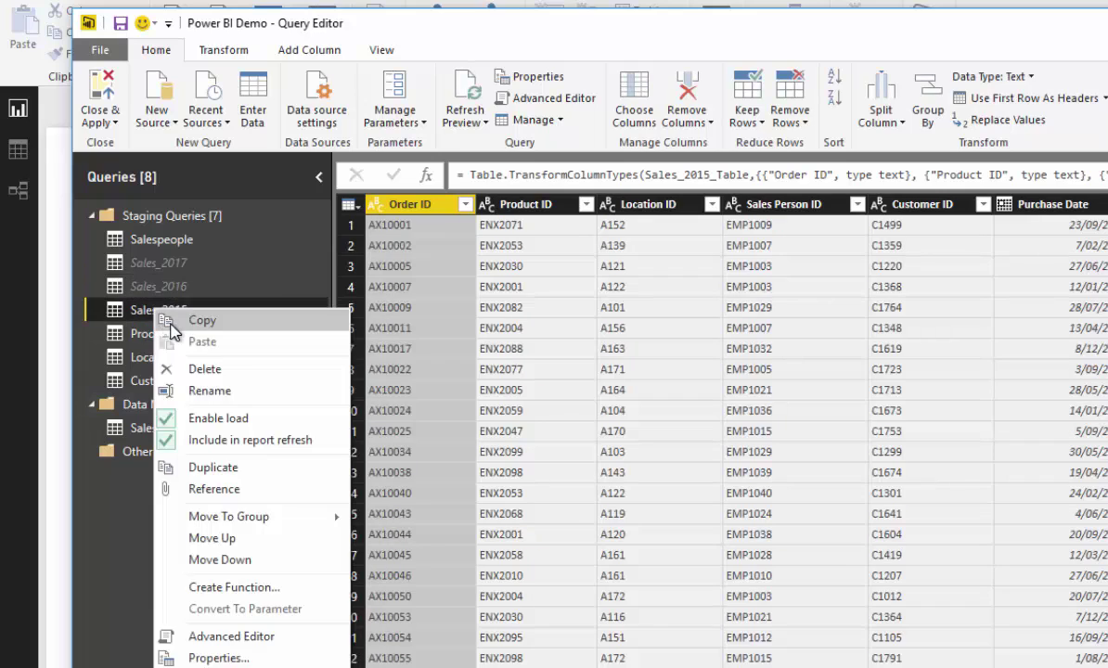
pyautogui.click(217, 420)
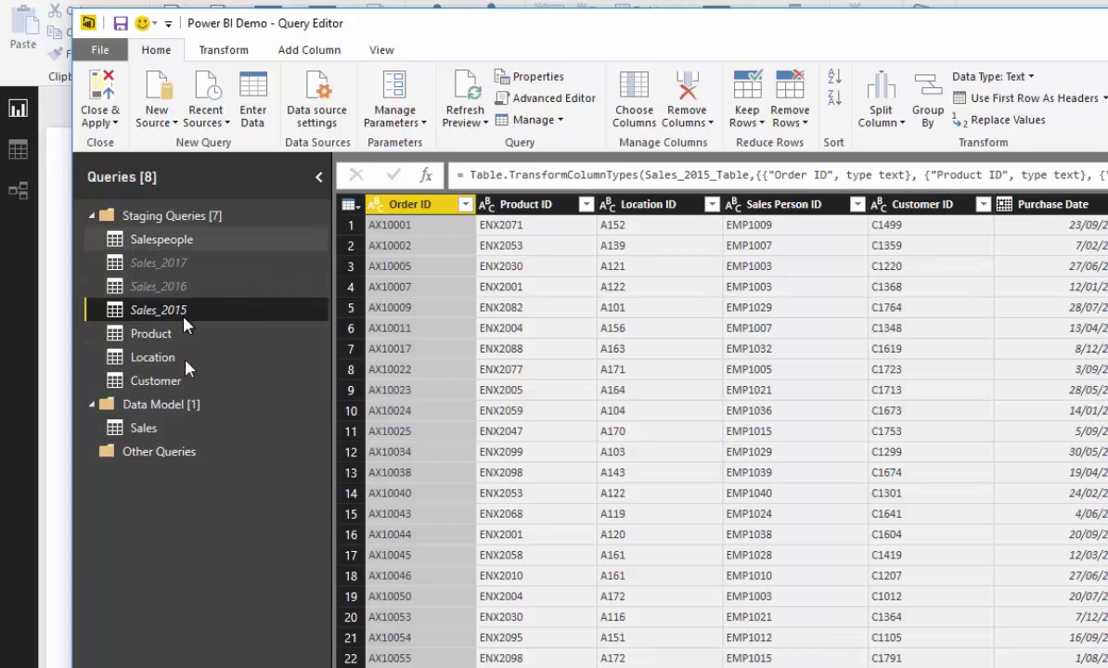
pyautogui.click(160, 382)
pyautogui.rightClick(165, 382)
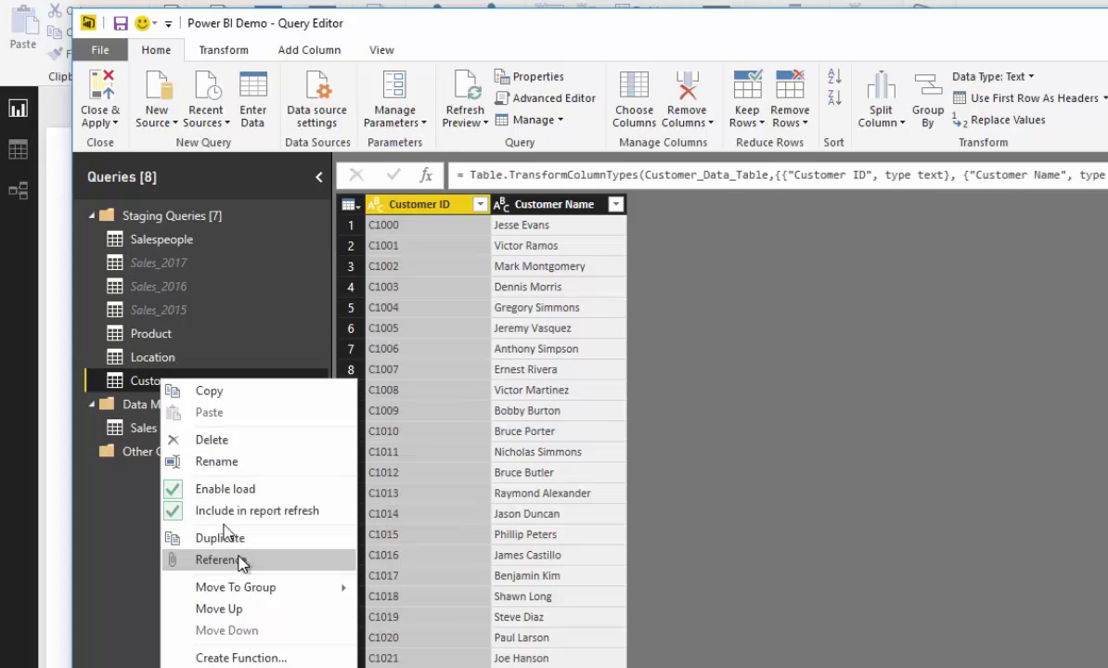
pyautogui.click(146, 392)
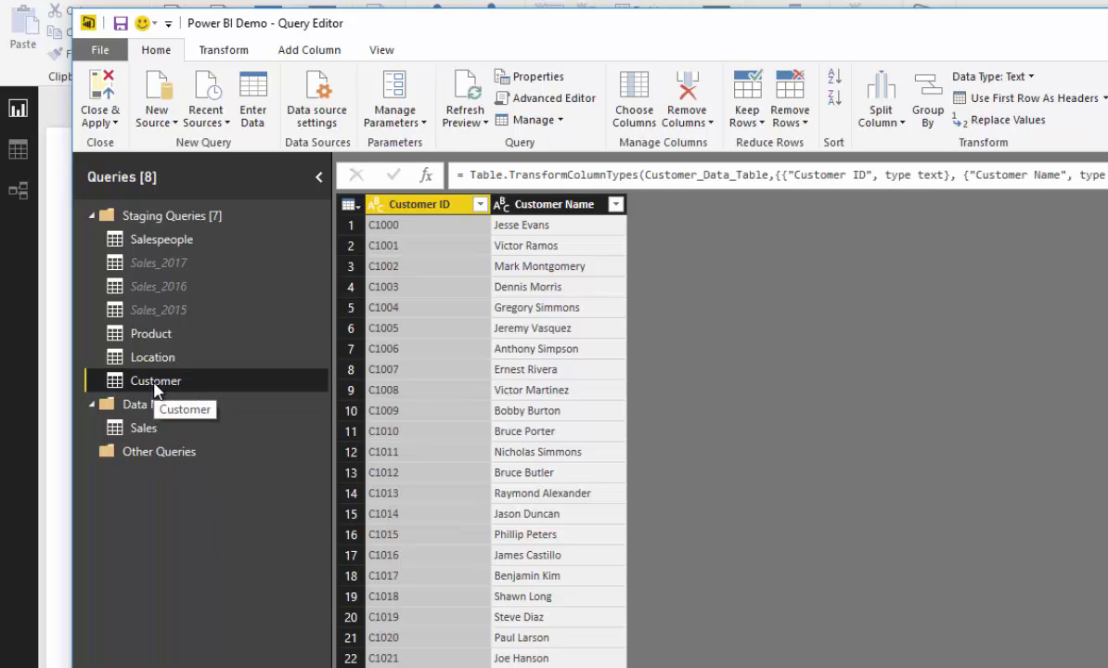
# Move the Customer, Location, Product and Salespeople queries from the Staging Queries group into the Data Model group
pyautogui.moveTo(164, 390)
pyautogui.mouseDown()
pyautogui.moveTo(198, 417)
pyautogui.moveTo(173, 360)
pyautogui.moveTo(167, 380)
pyautogui.mouseUp()
pyautogui.moveTo(153, 334); pyautogui.dragTo(166, 346)
pyautogui.moveTo(149, 239); pyautogui.dragTo(193, 425)
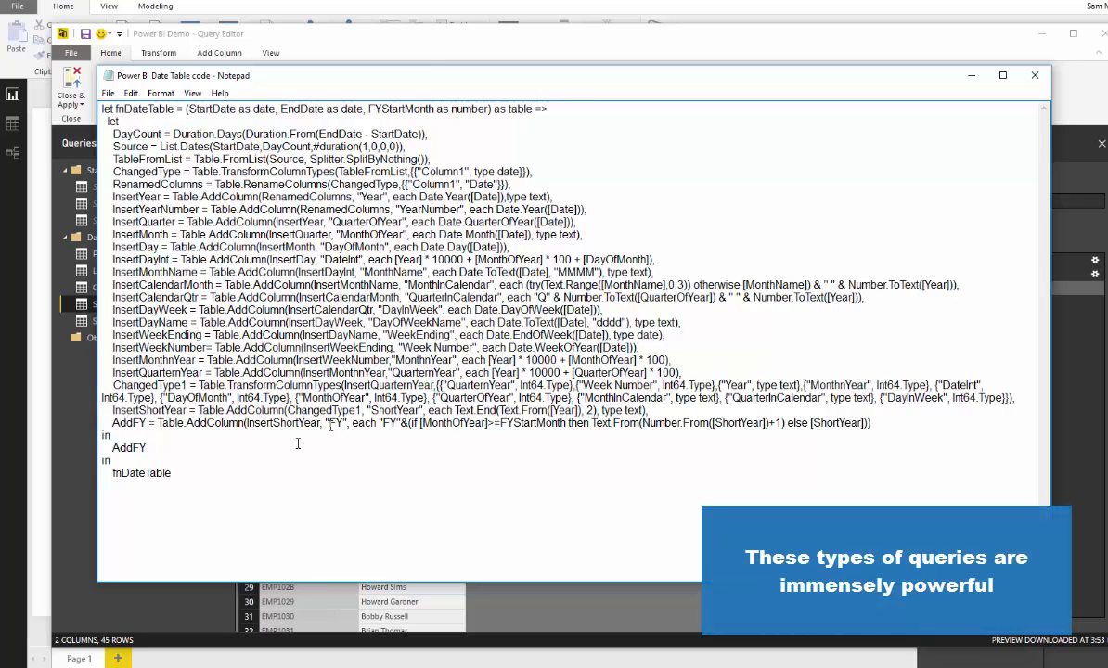
# Copy the entire fnDateTable code from the Power BI Date Table code file in Notepad
pyautogui.moveTo(172, 474); pyautogui.dragTo(112, 272)
pyautogui.moveTo(113, 210); pyautogui.dragTo(83, 102)
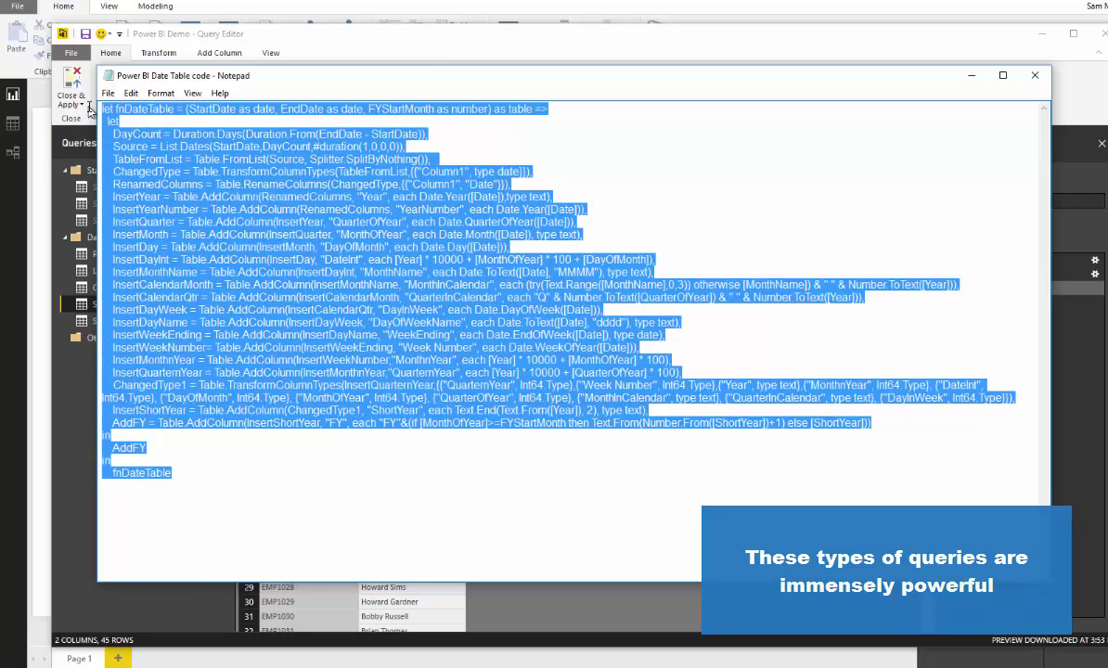
pyautogui.moveTo(871, 85); pyautogui.dragTo(0, 93)
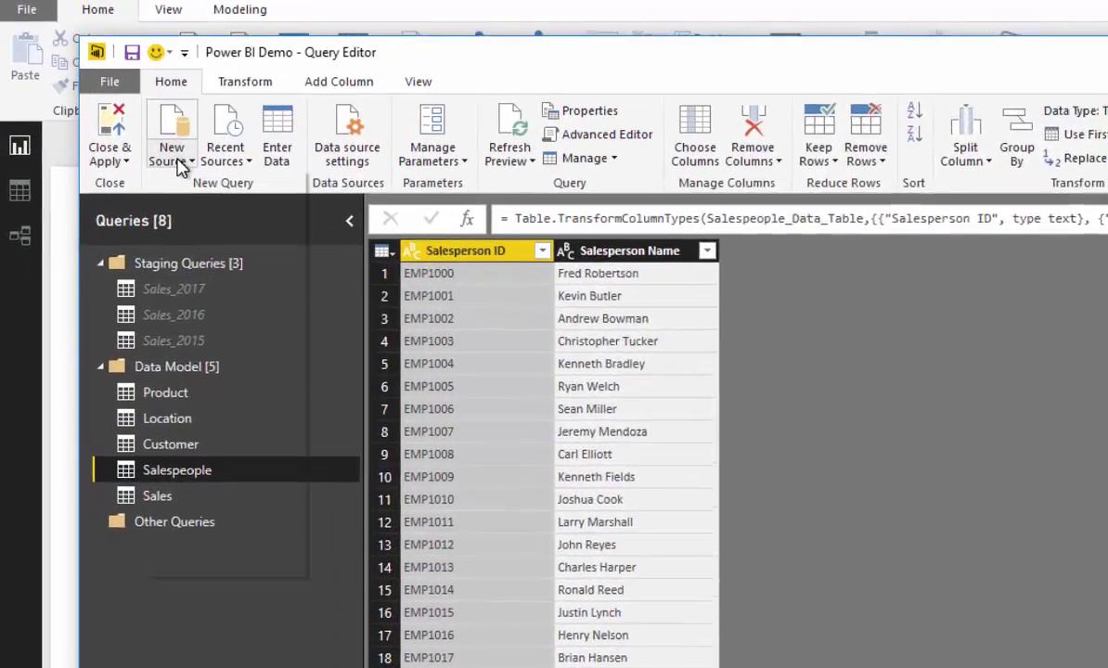
# Create a blank query in the Power BI Query Editor and replace its code with the copied fnDateTable function
pyautogui.click(110, 99)
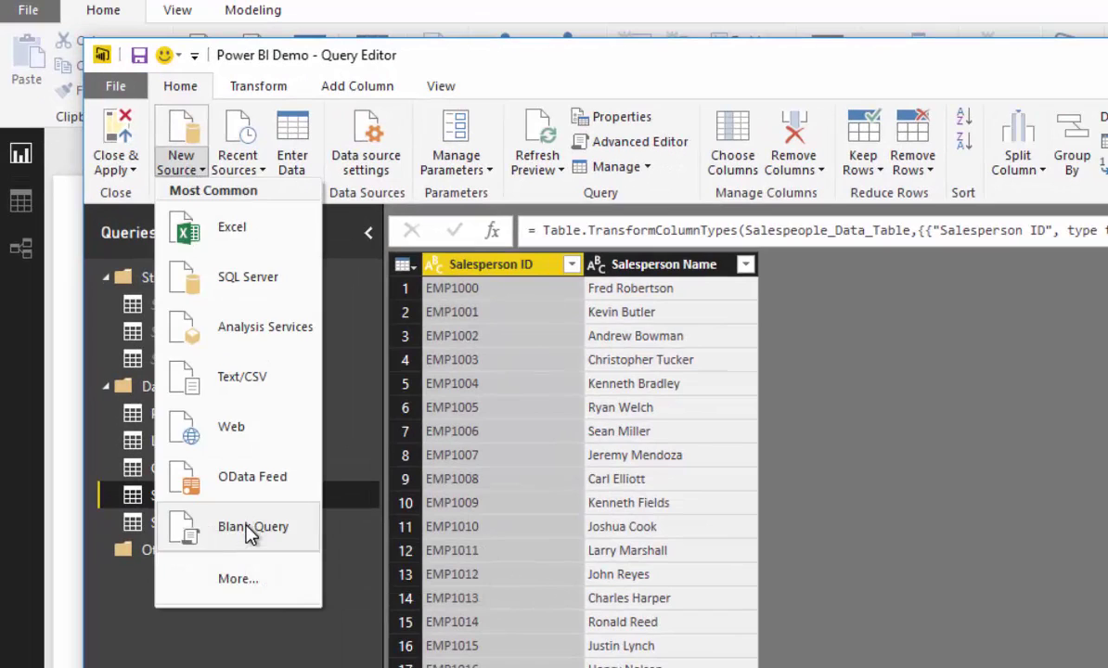
pyautogui.click(246, 527)
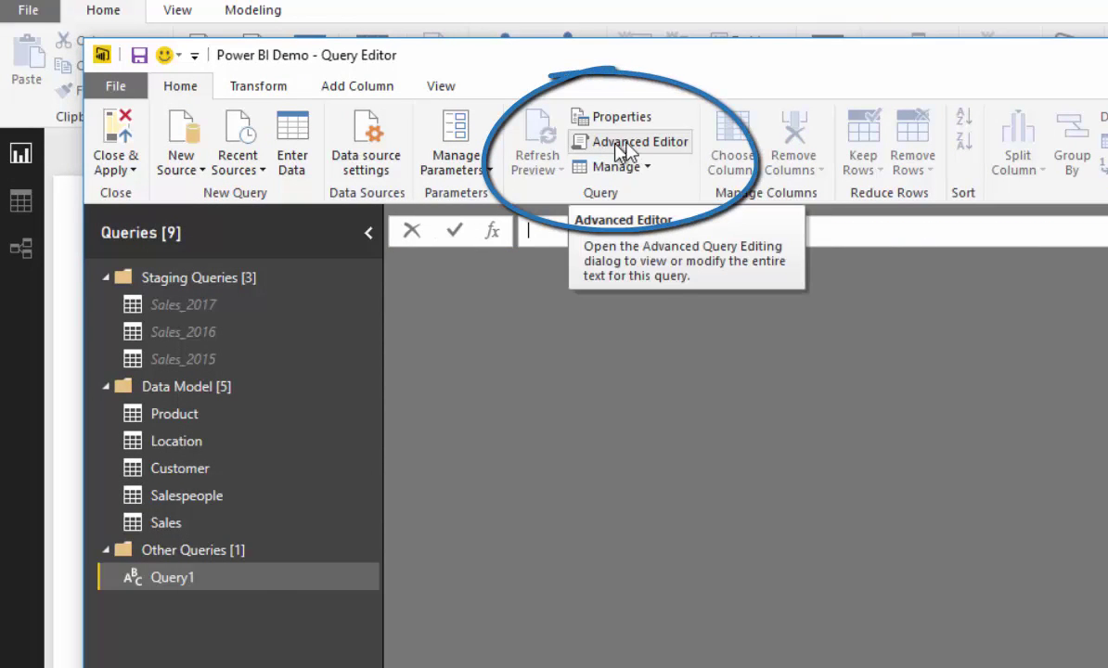
pyautogui.click(637, 151)
pyautogui.hotkey('ctrl', 'a')
pyautogui.hotkey('ctrl', 'v')
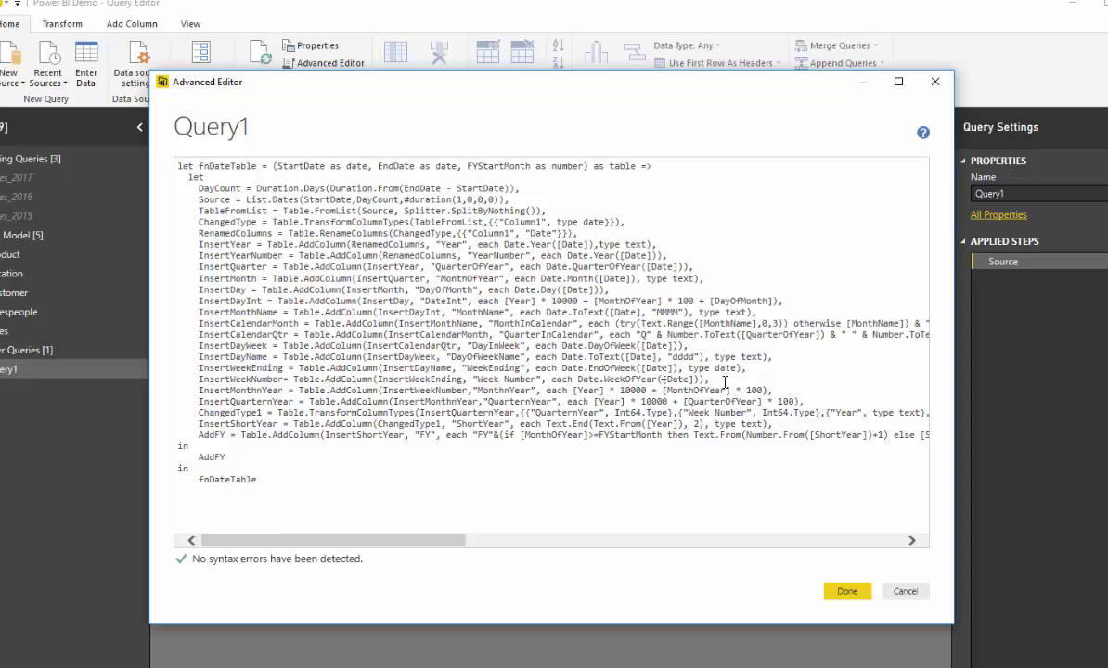
pyautogui.click(840, 592)
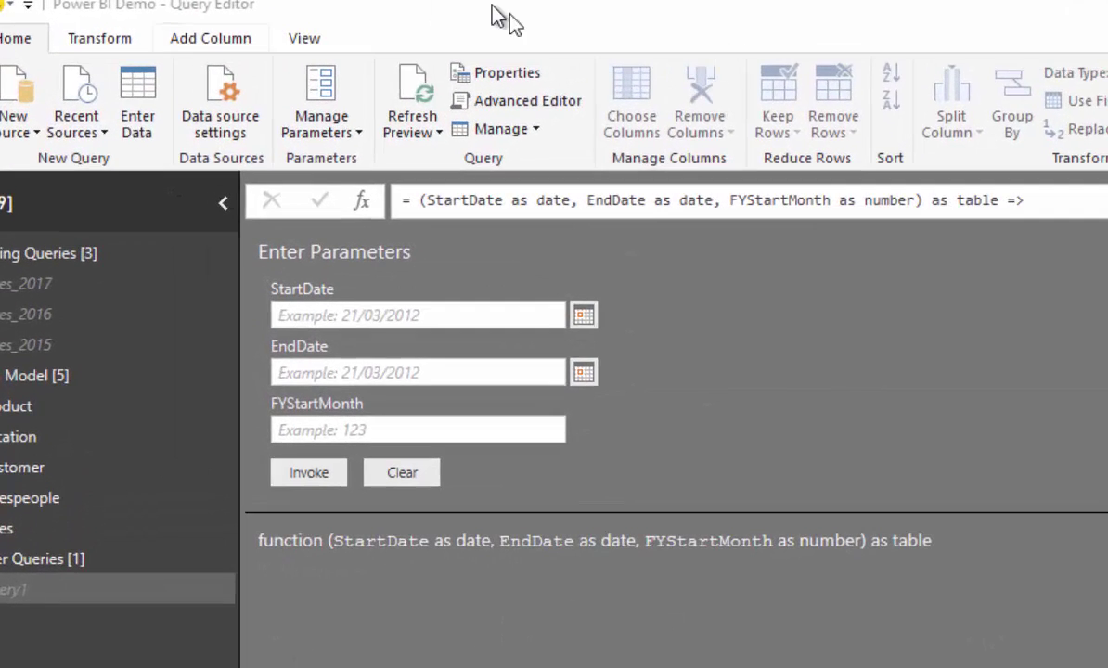
# Set the date table function's StartDate to 1/1/2015 and its EndDate to 31/3/2017
pyautogui.click(284, 309)
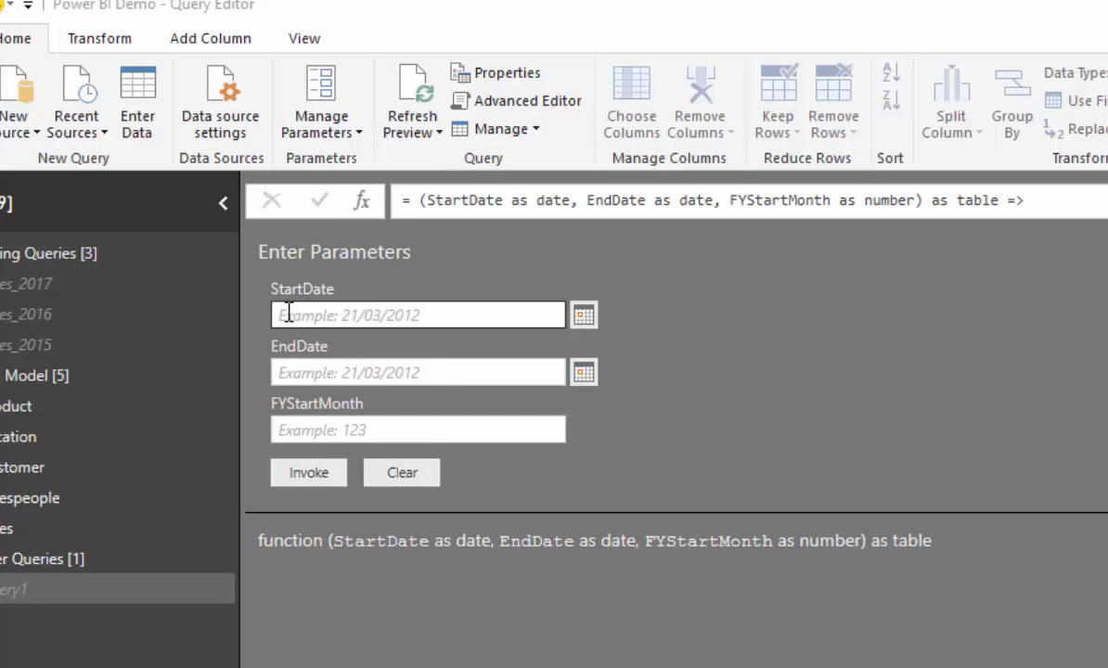
pyautogui.click(288, 314)
pyautogui.write('1/1/2015')
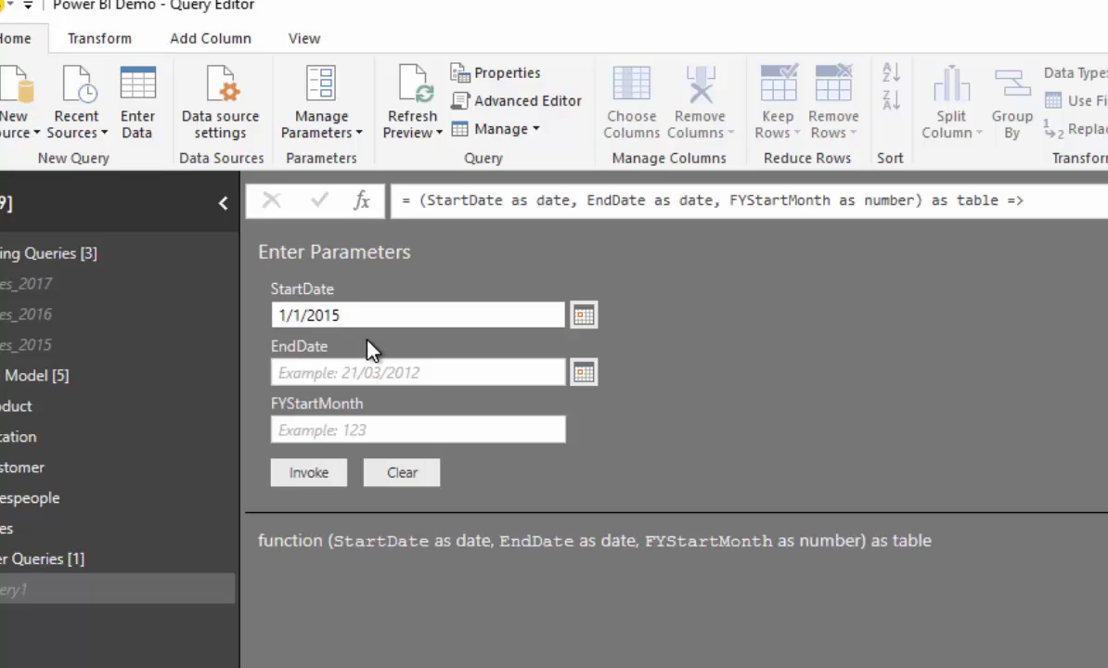
pyautogui.click(366, 371)
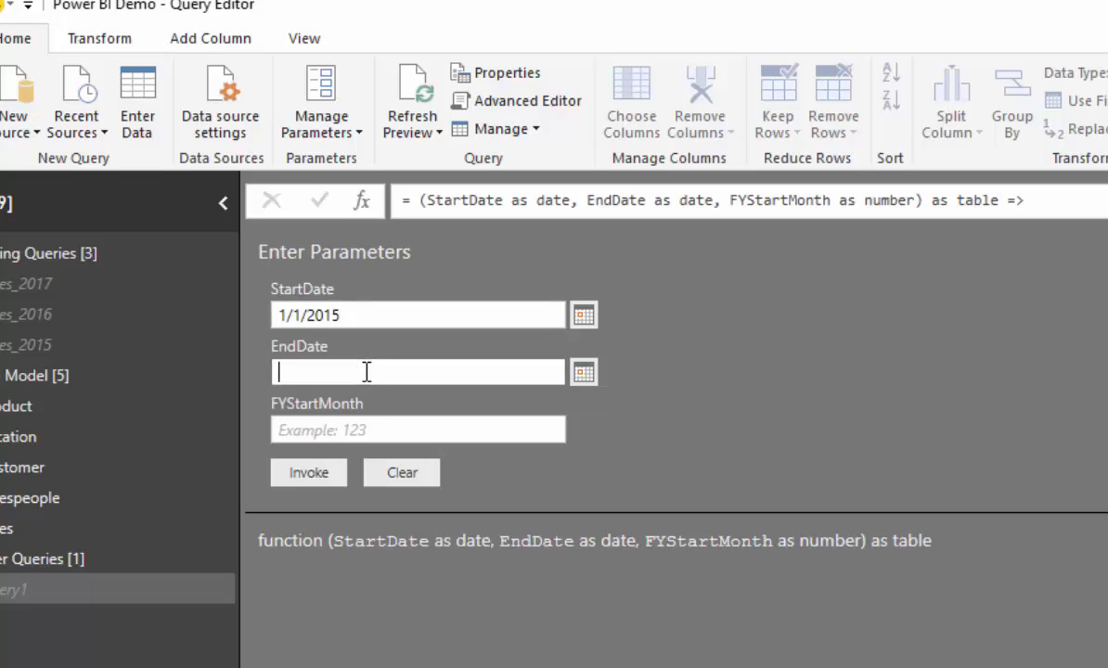
pyautogui.write('303')
pyautogui.press('BackSpace')
pyautogui.write('3')
pyautogui.press('BackSpace')
pyautogui.press('BackSpace')
pyautogui.press('BackSpace')
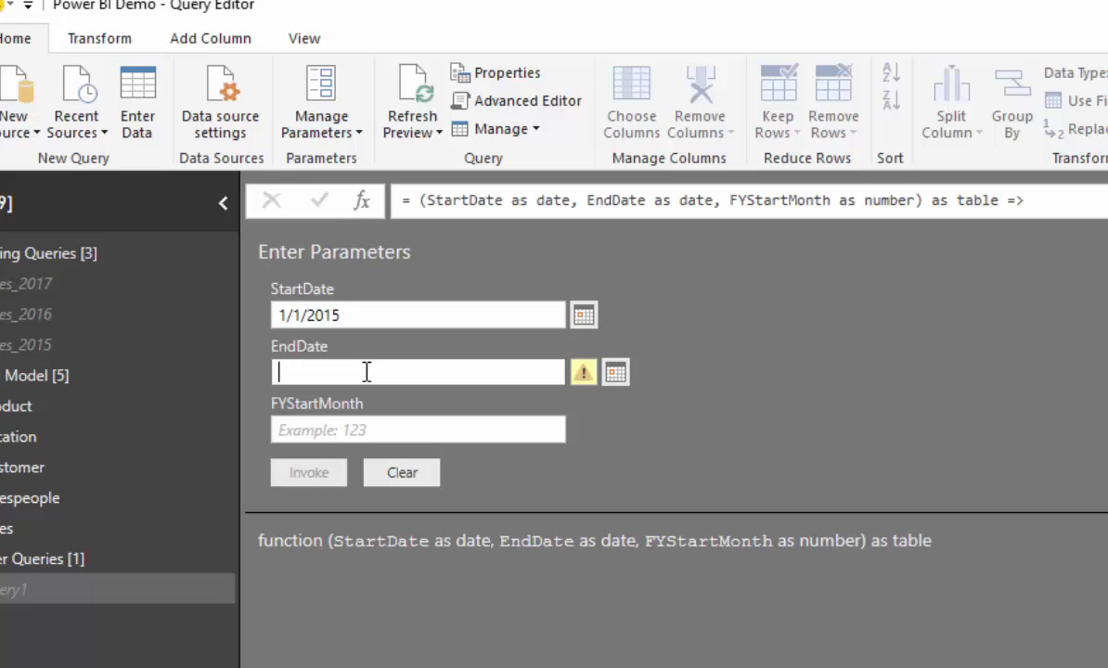
pyautogui.write('31/3/2017')
# Set FYStartMonth to 7 and invoke the date table function
pyautogui.click(347, 432)
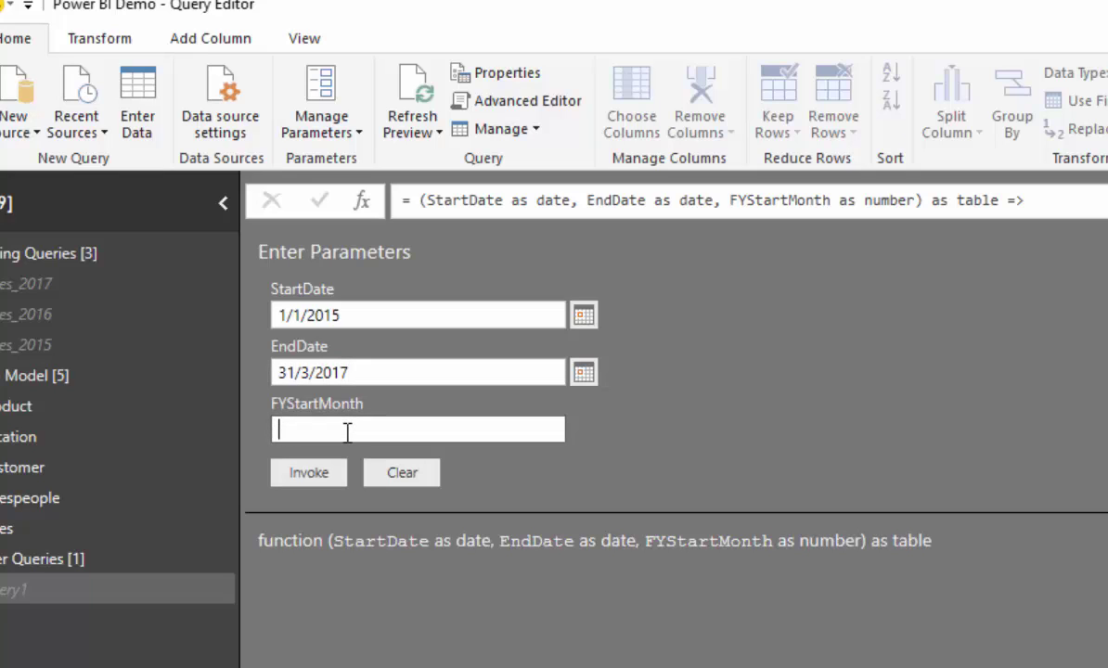
pyautogui.write('7')
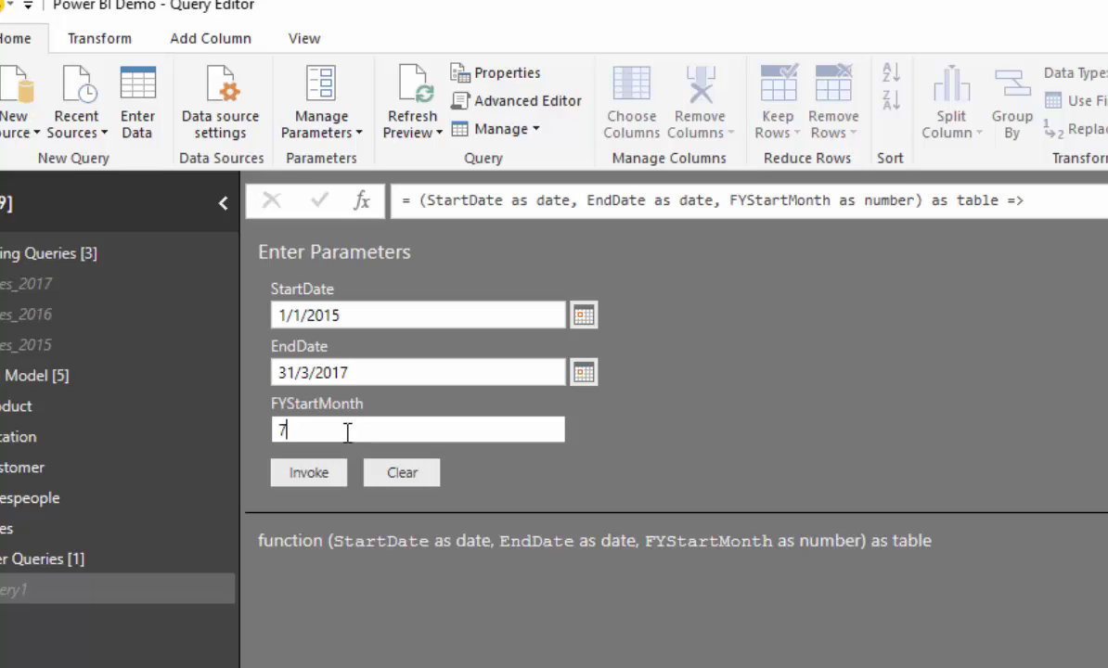
pyautogui.click(316, 477)
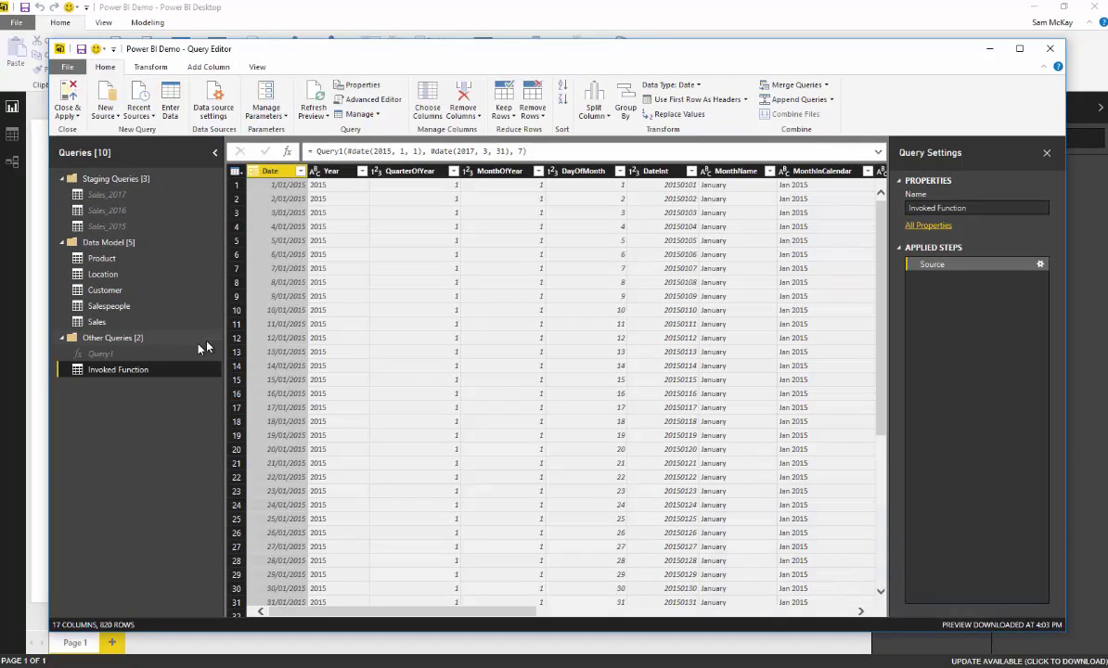
# Rename the invoked function query as Dates and move it into the Data Model group
pyautogui.moveTo(487, 612); pyautogui.dragTo(369, 603)
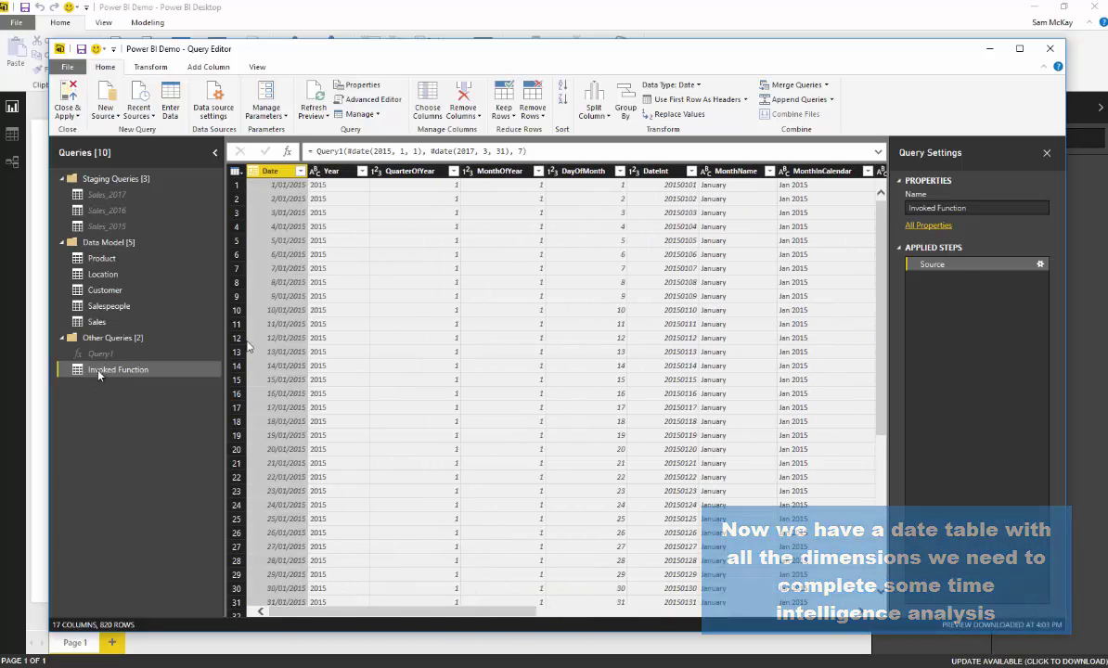
pyautogui.write('Date')
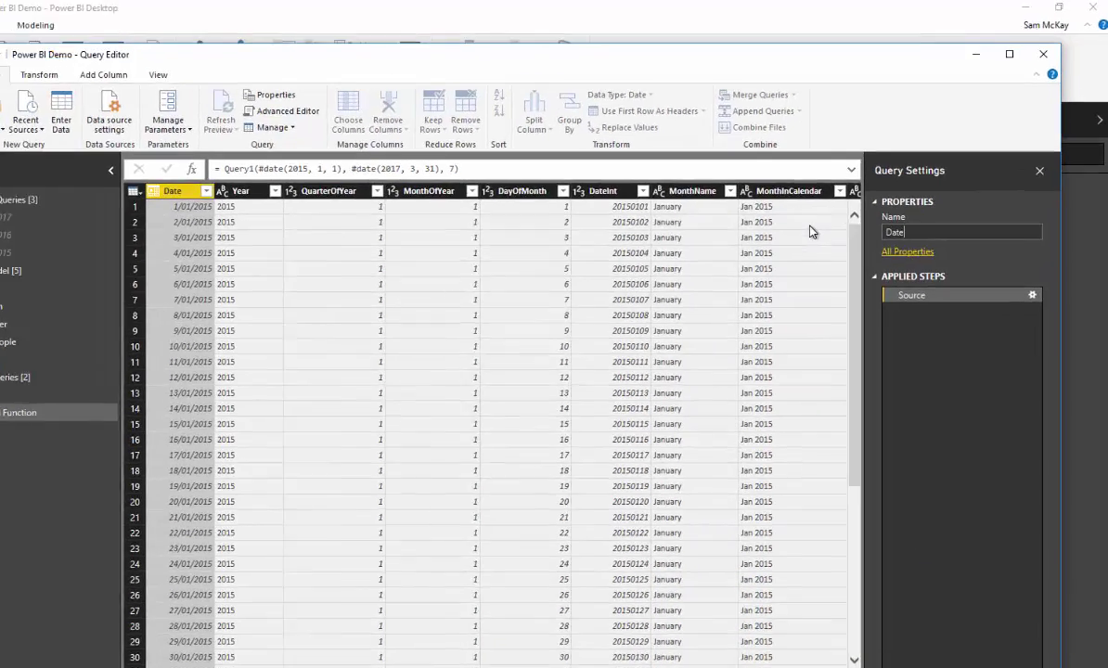
pyautogui.press('Return')
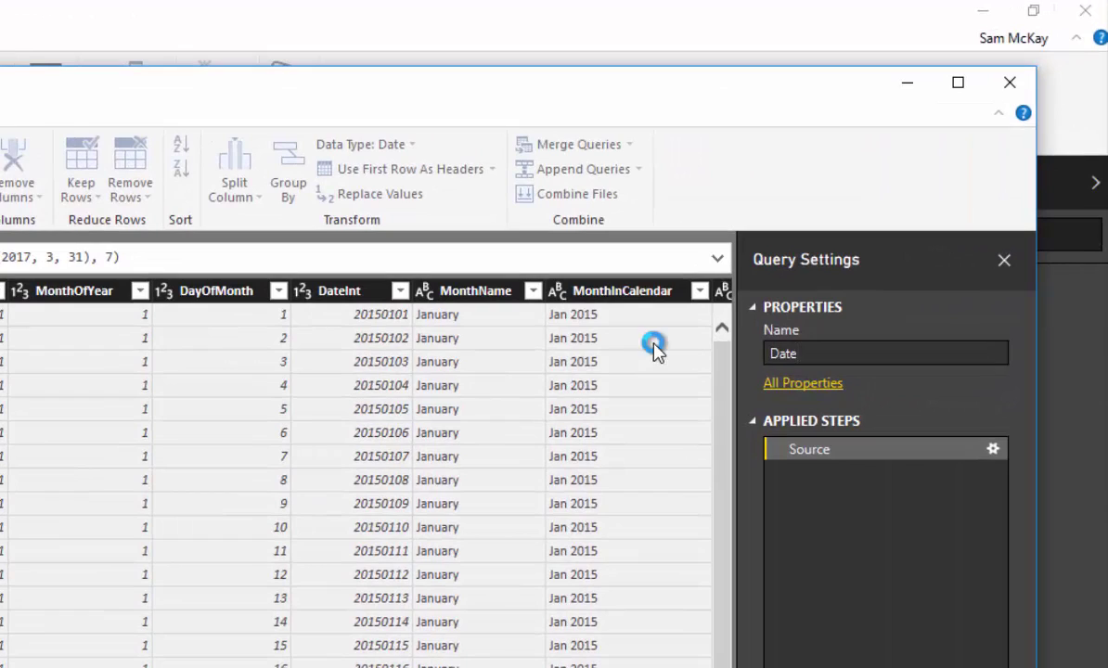
pyautogui.click(897, 352)
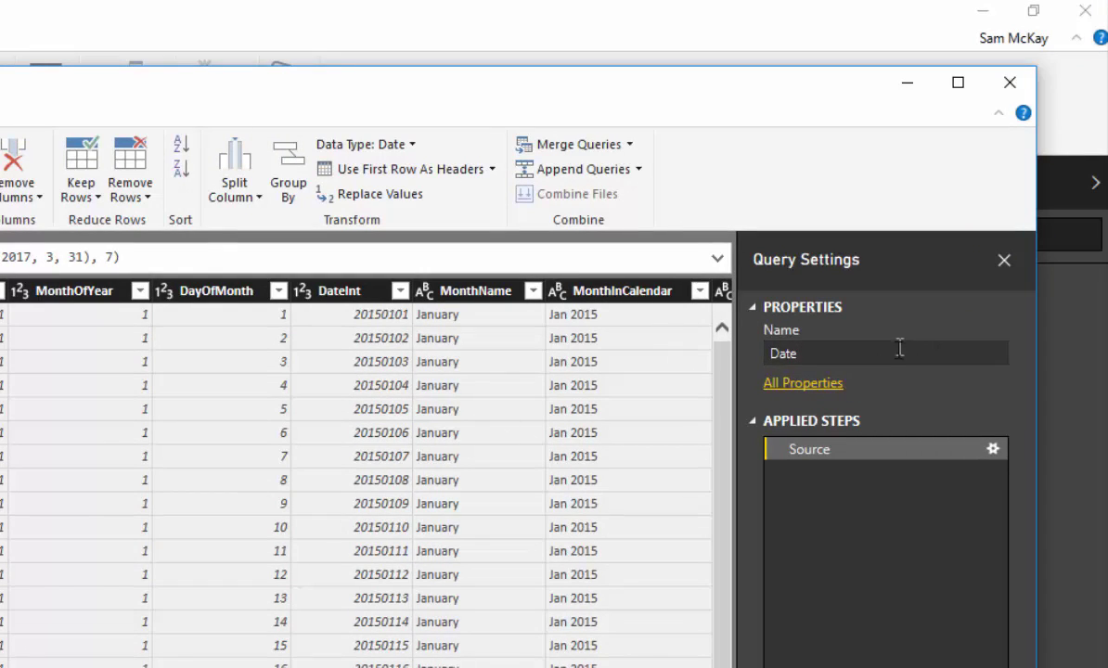
pyautogui.write('s')
pyautogui.press('Return')
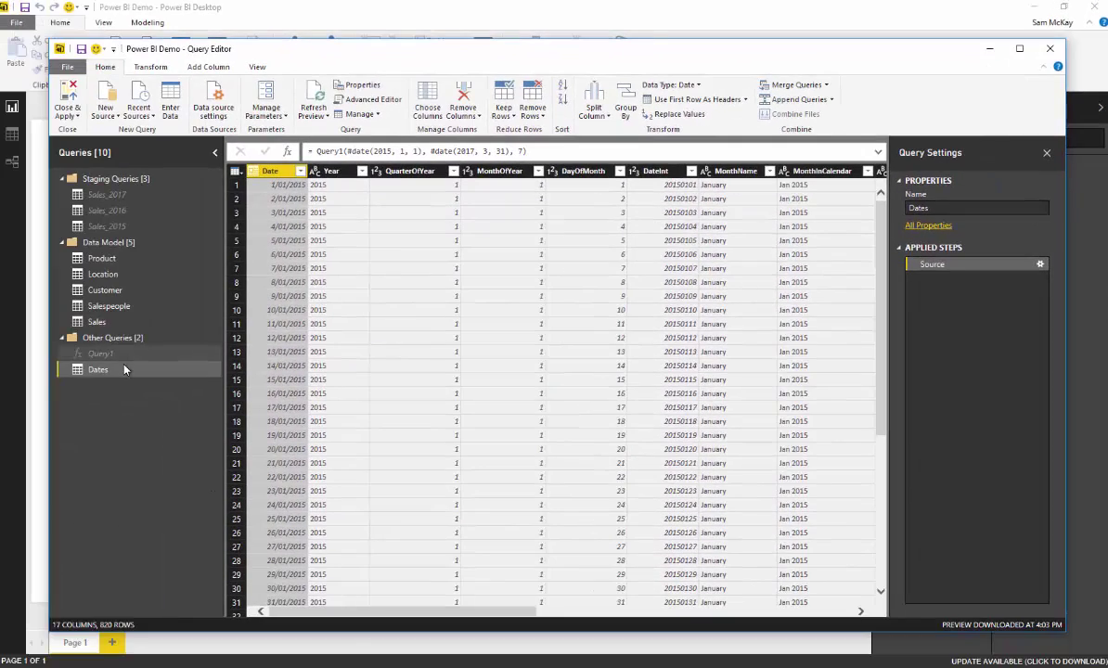
pyautogui.moveTo(124, 369); pyautogui.dragTo(137, 252)
# Move the Query1 function into a new group named Query Parameter
pyautogui.click(102, 369)
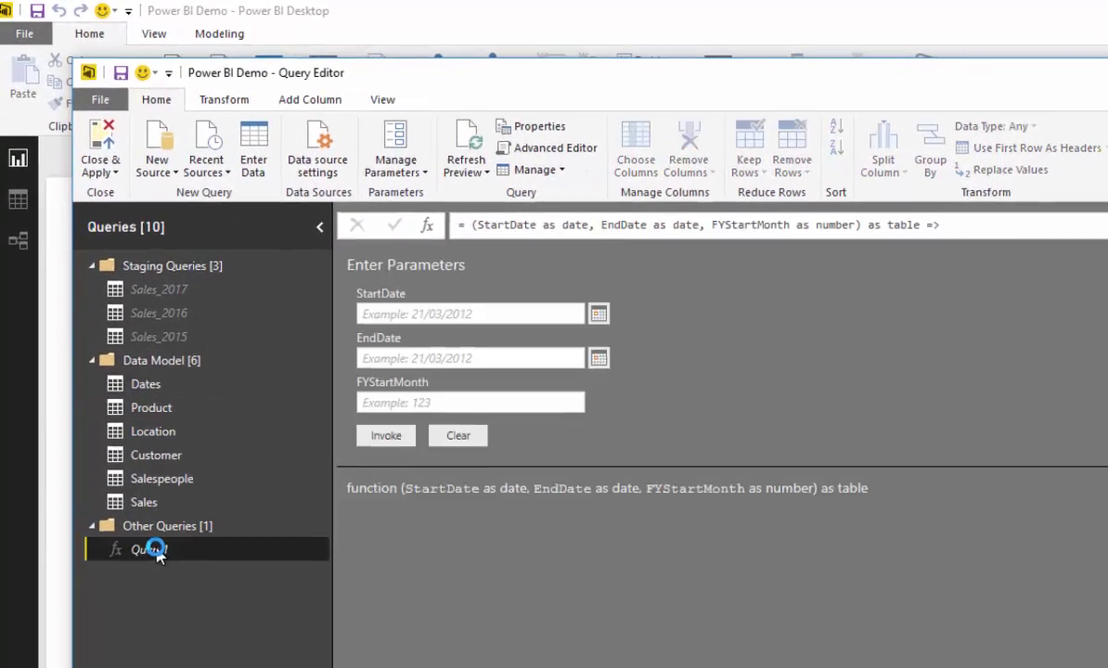
pyautogui.rightClick(154, 551)
pyautogui.moveTo(243, 544)
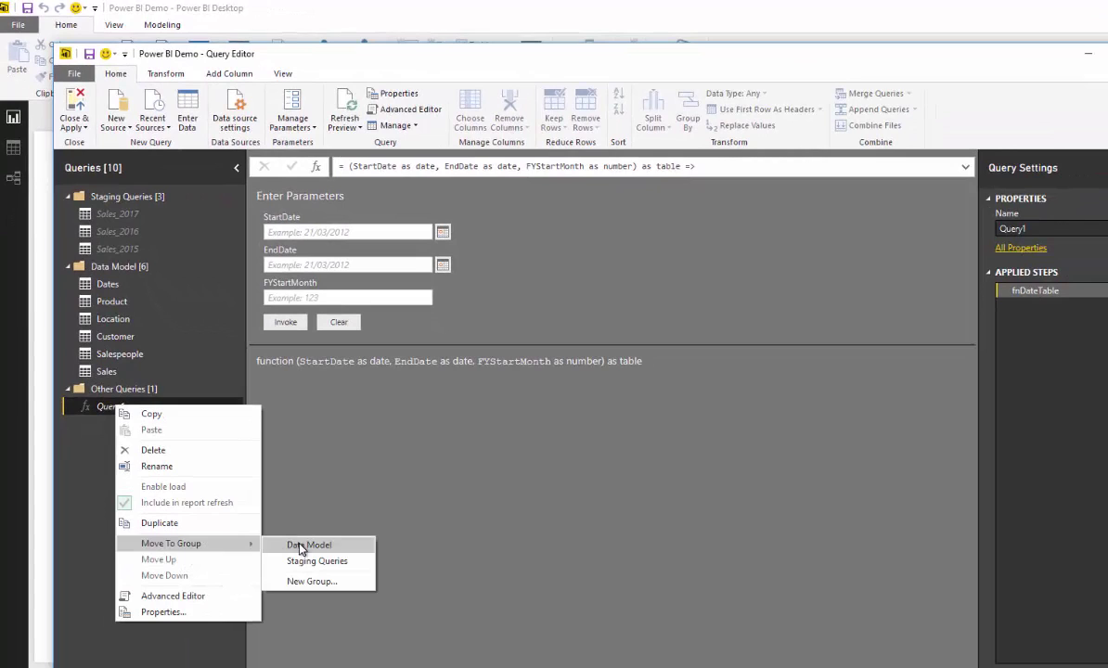
pyautogui.click(305, 582)
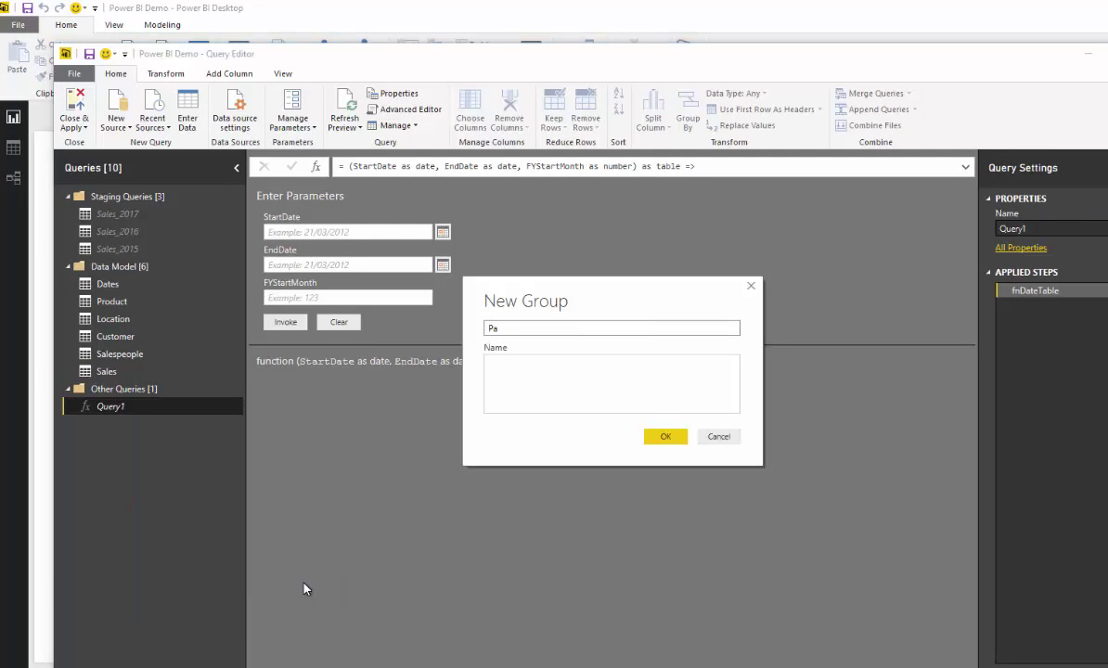
pyautogui.press('BackSpace')
pyautogui.press('BackSpace')
pyautogui.press('BackSpace')
pyautogui.press('BackSpace')
pyautogui.write('Query P')
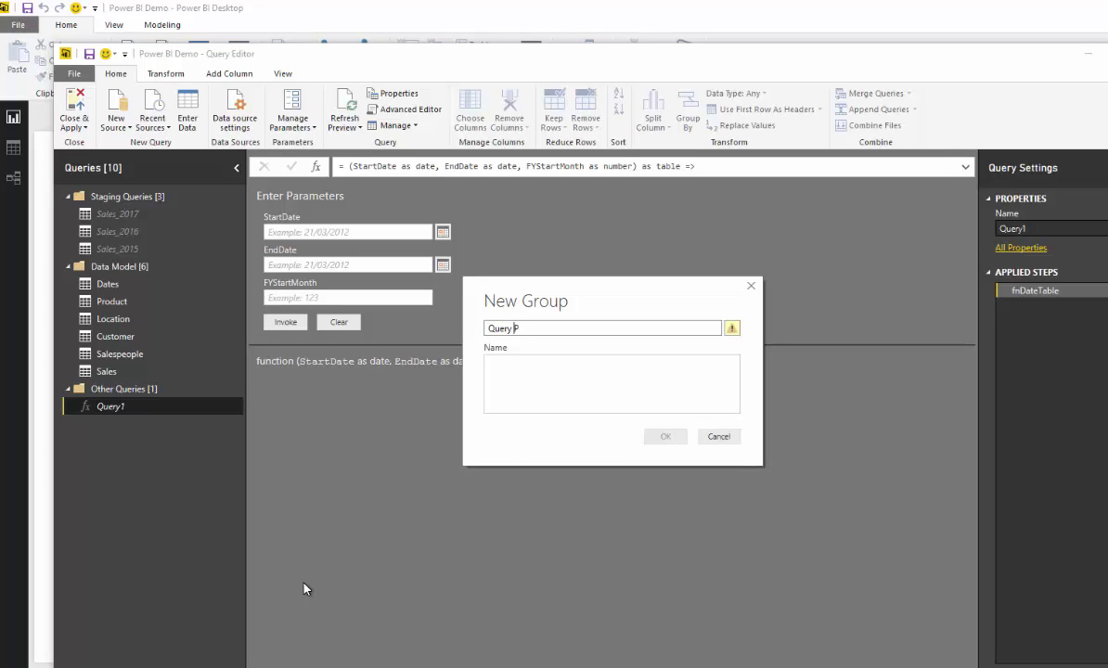
pyautogui.write('arameter')
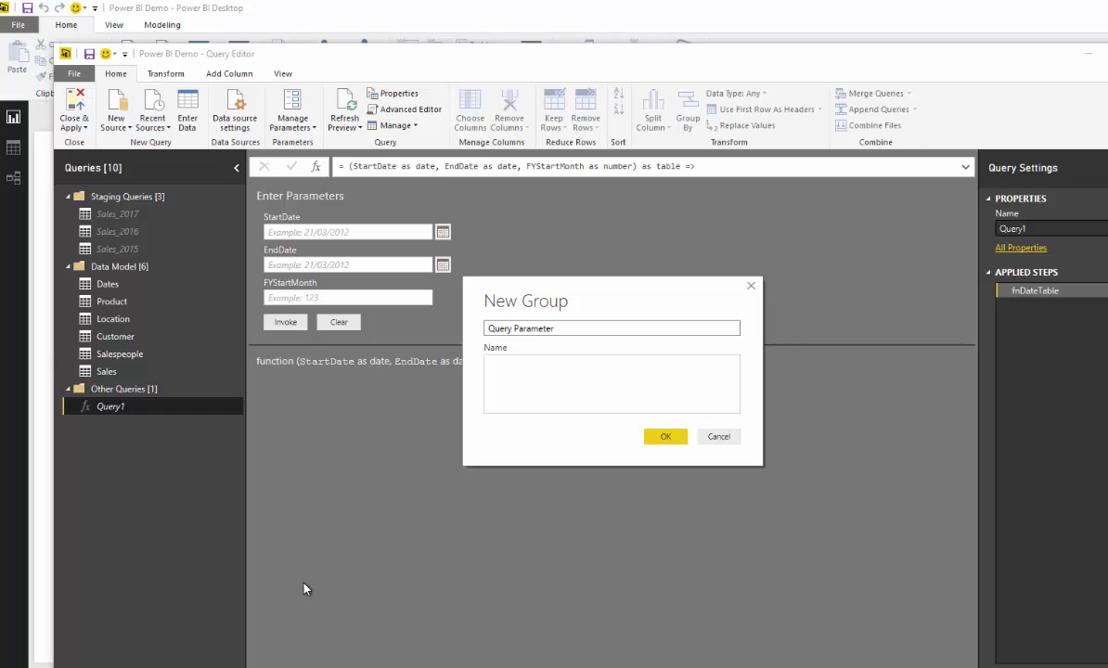
pyautogui.press('Return')
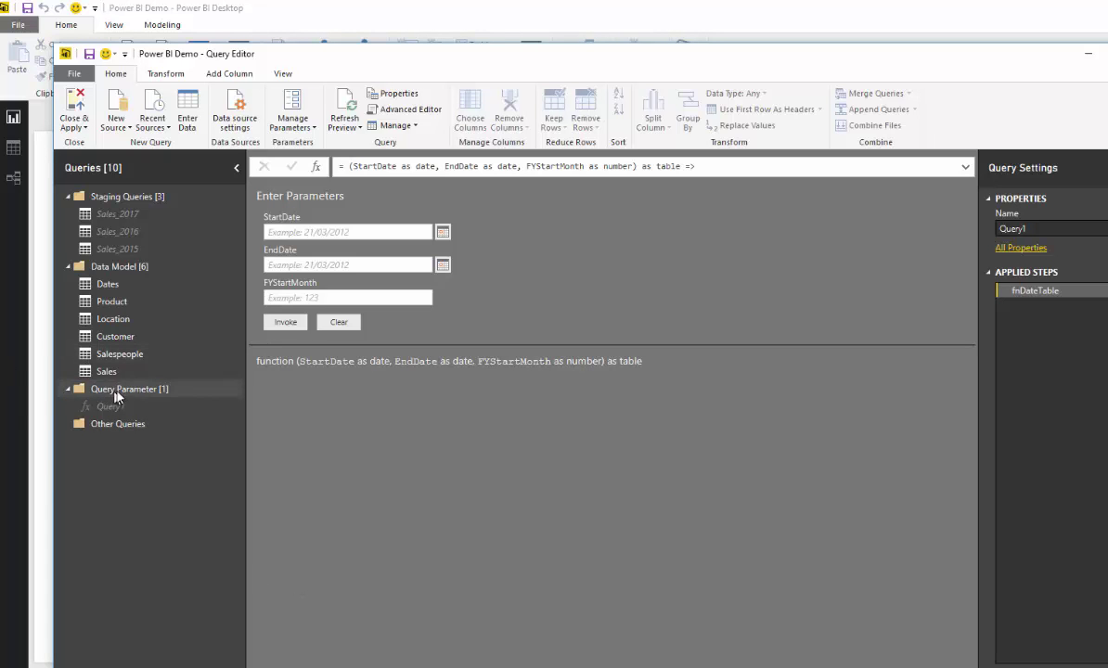
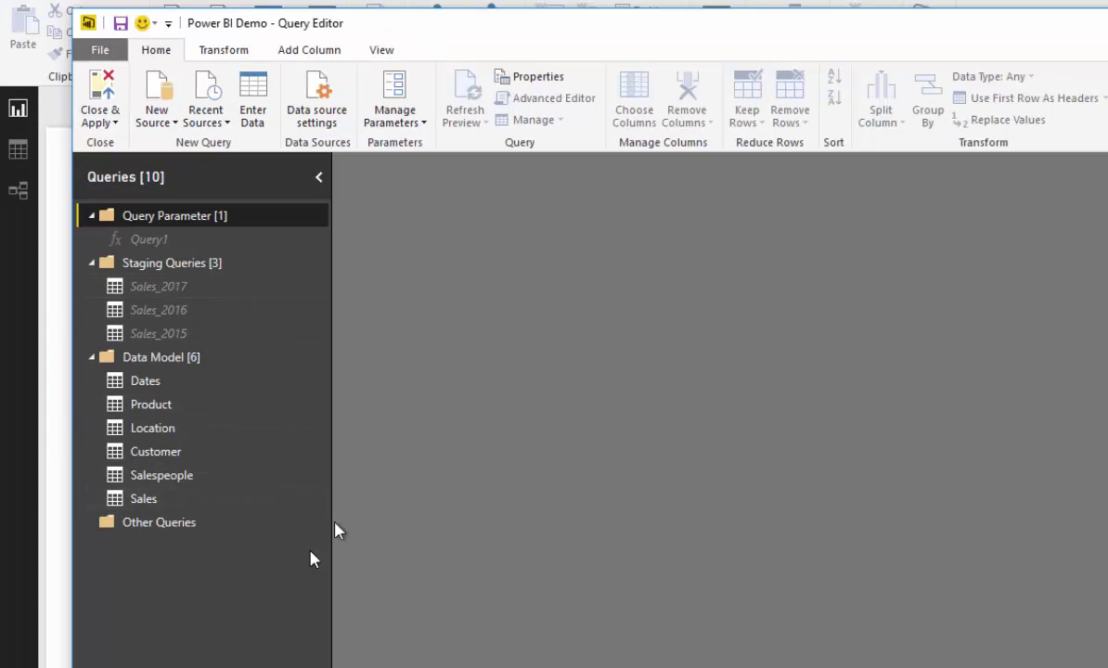
# Review the Dates, Sales, Salespeople and Customer tables and the operations available for the Customer Name column
pyautogui.click(158, 383)
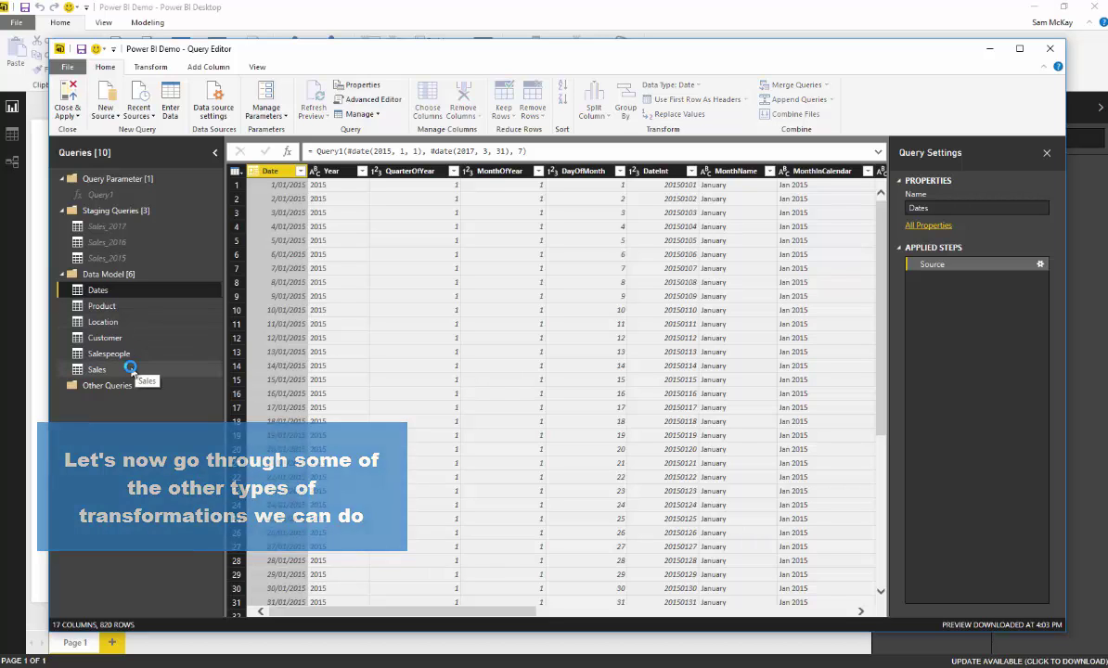
pyautogui.click(132, 371)
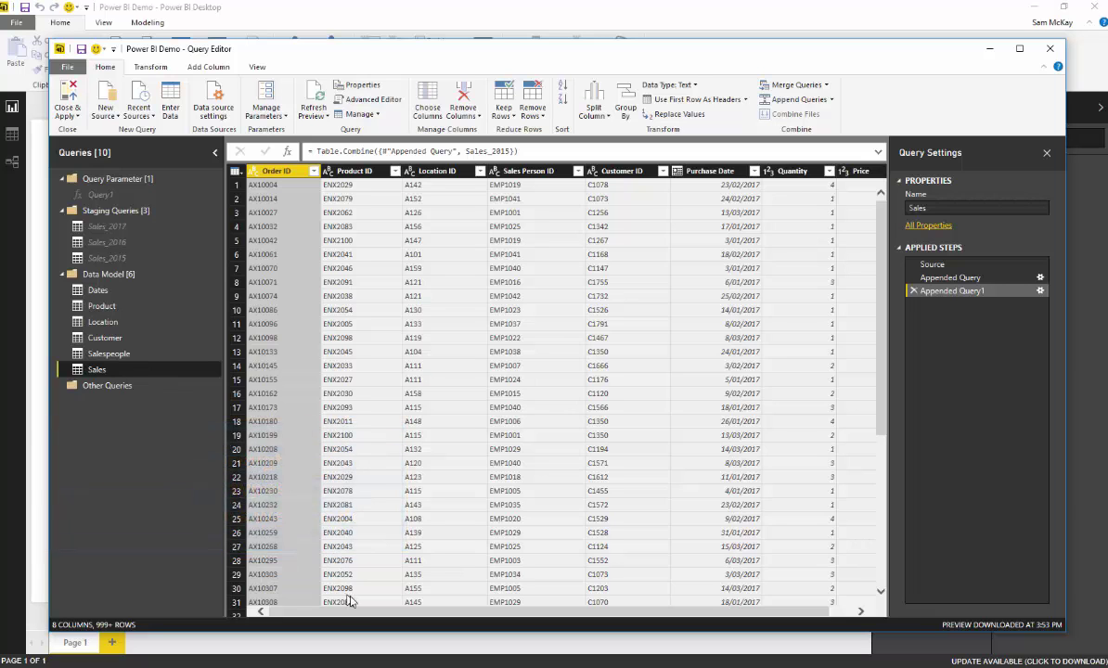
pyautogui.moveTo(358, 611); pyautogui.dragTo(522, 615)
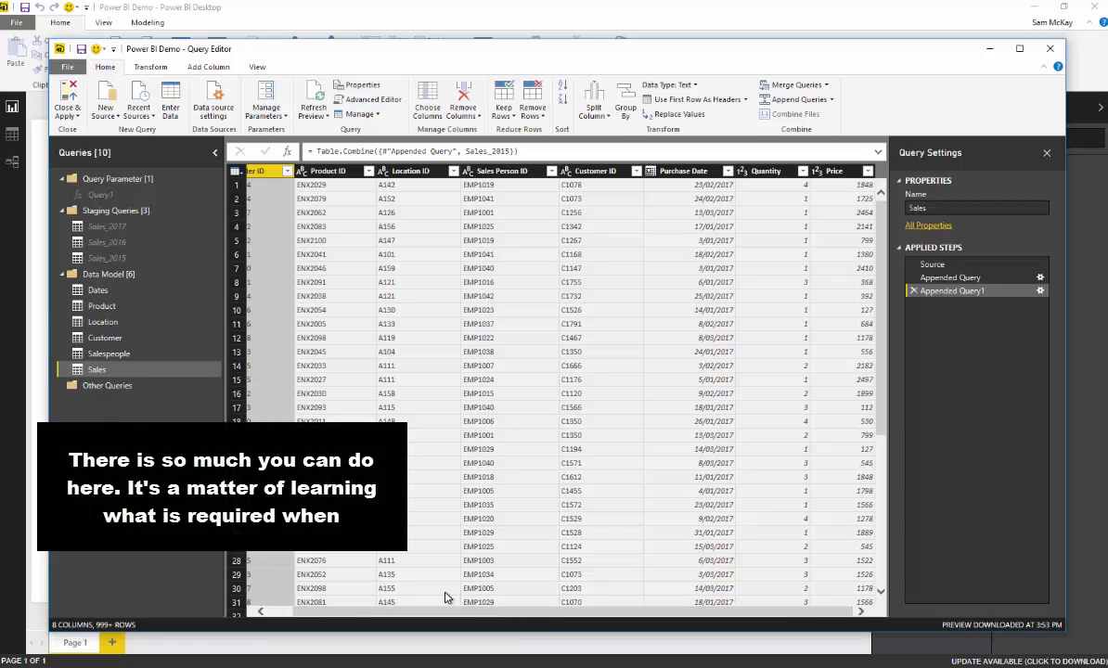
pyautogui.click(122, 353)
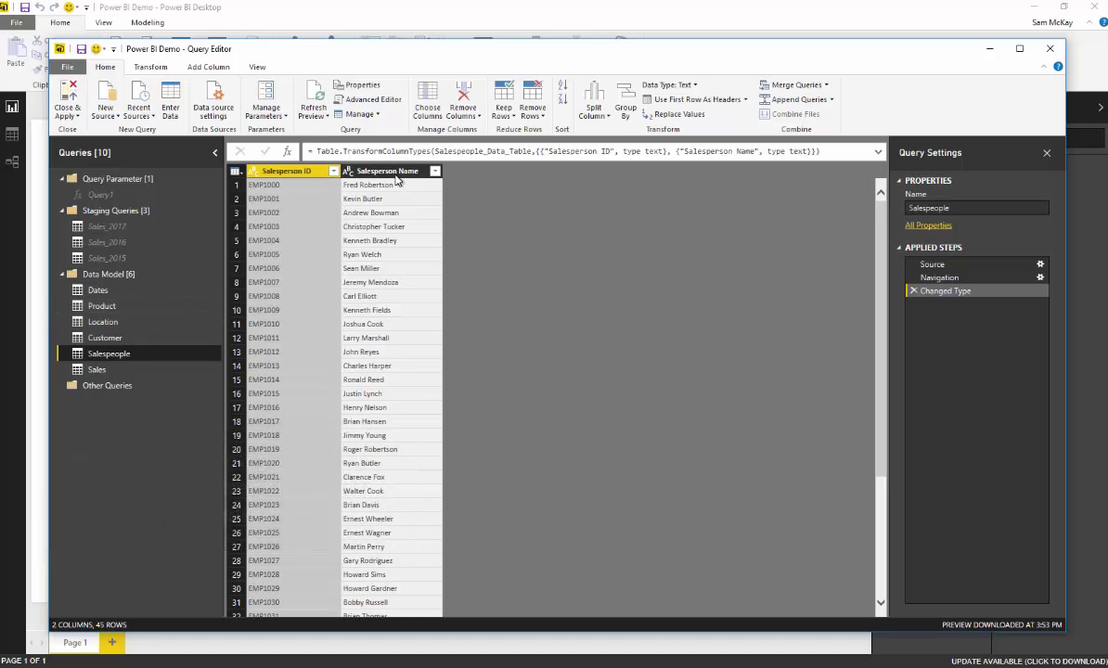
pyautogui.click(100, 336)
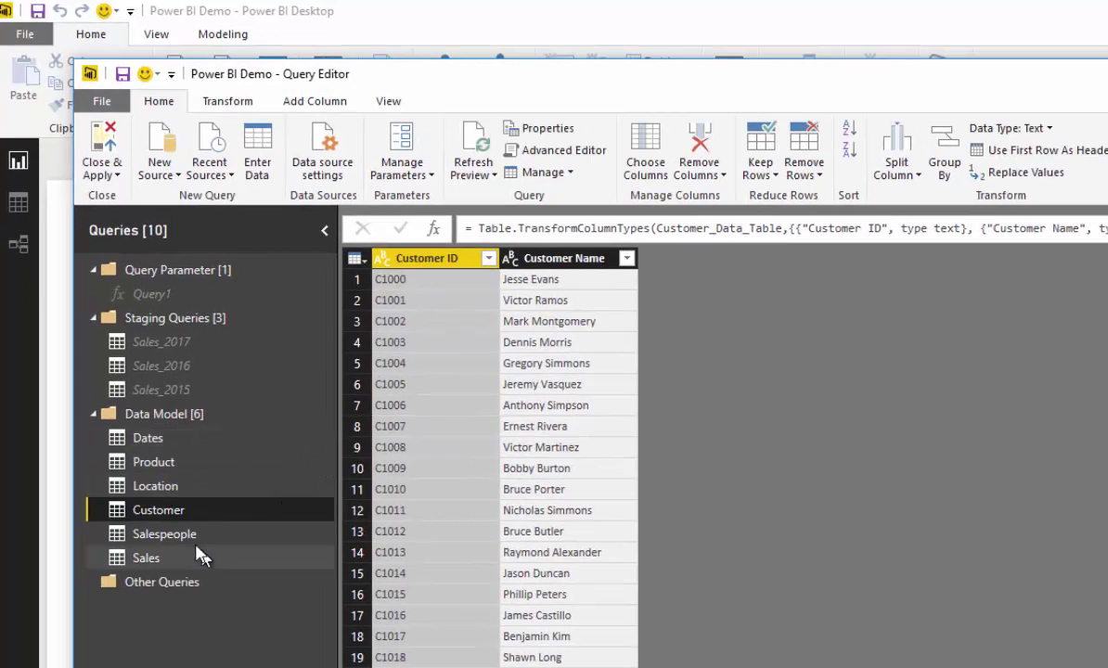
pyautogui.rightClick(541, 259)
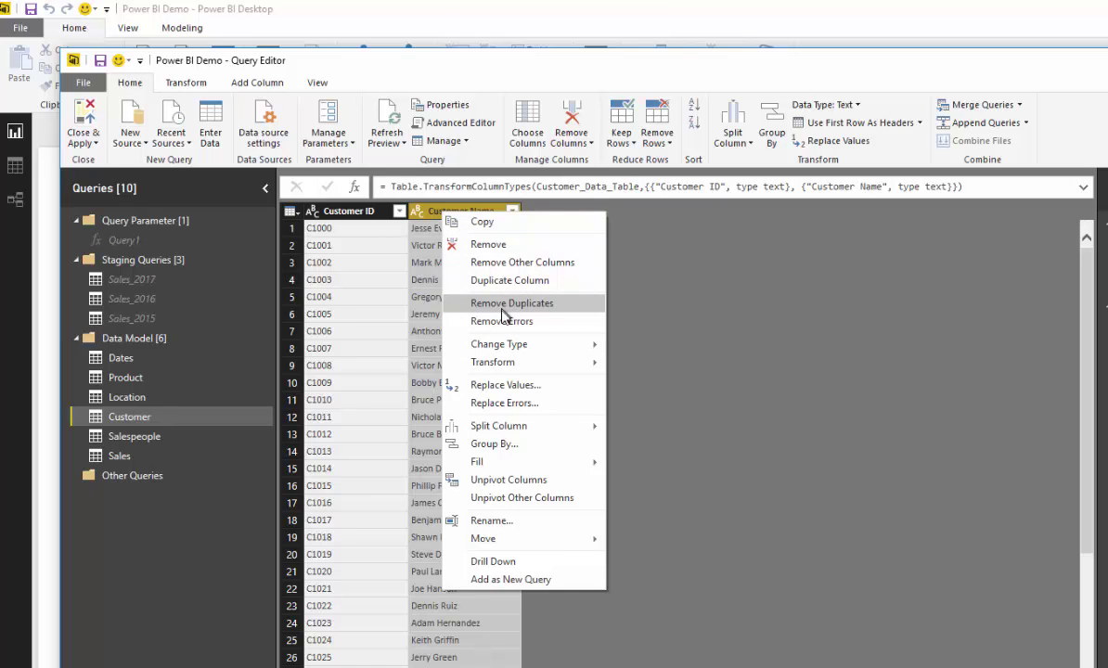
pyautogui.click(427, 214)
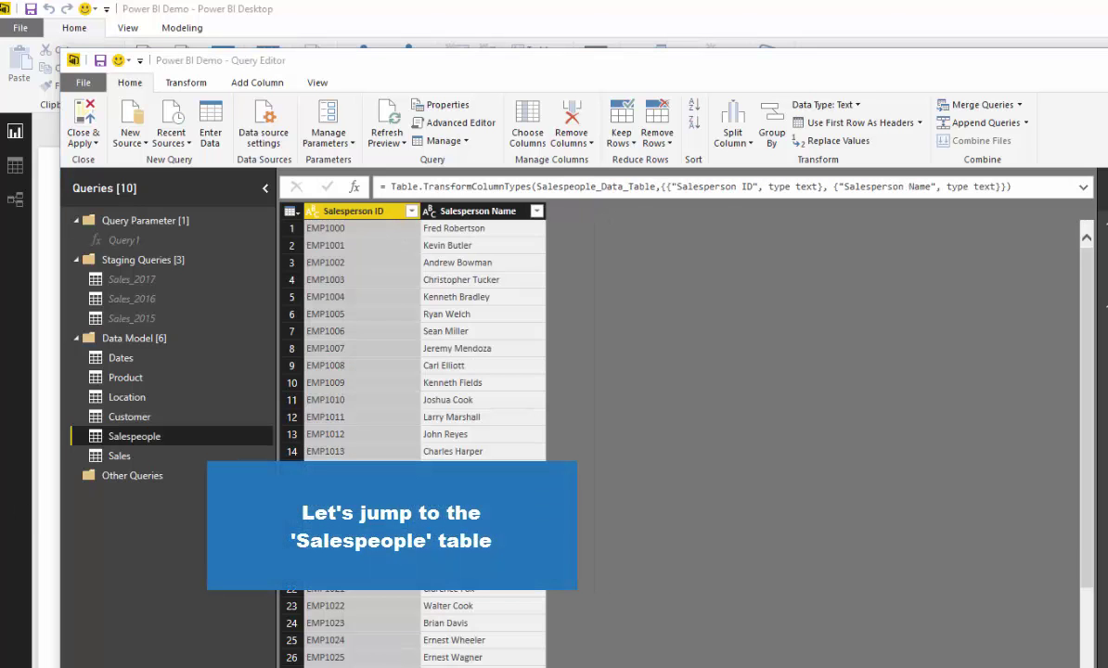
# Duplicate the Salesperson Name column in the Salespeople query
pyautogui.click(474, 211)
pyautogui.rightClick(469, 209)
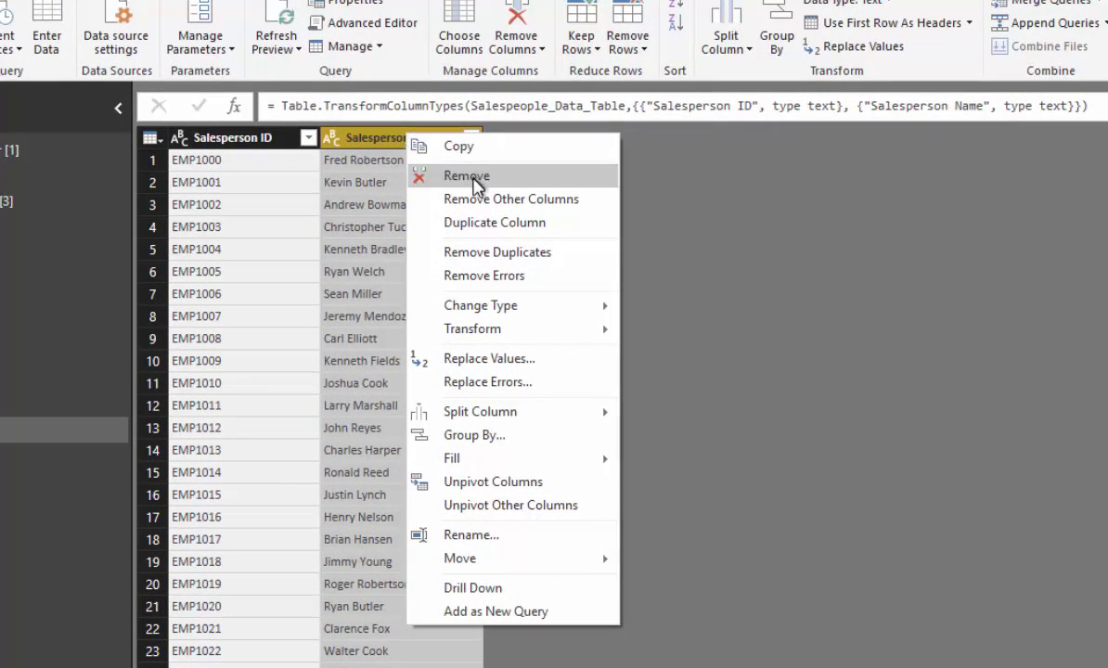
pyautogui.click(490, 225)
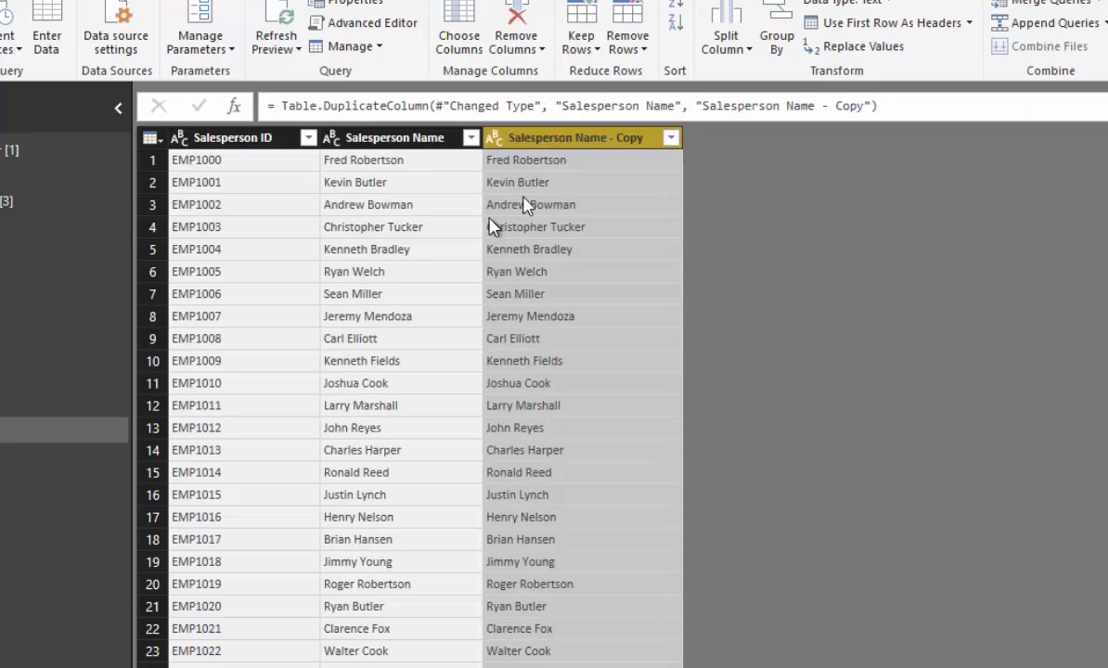
# Split the Salesperson Name - Copy column by the space delimiter, at the left-most delimiter only
pyautogui.rightClick(588, 146)
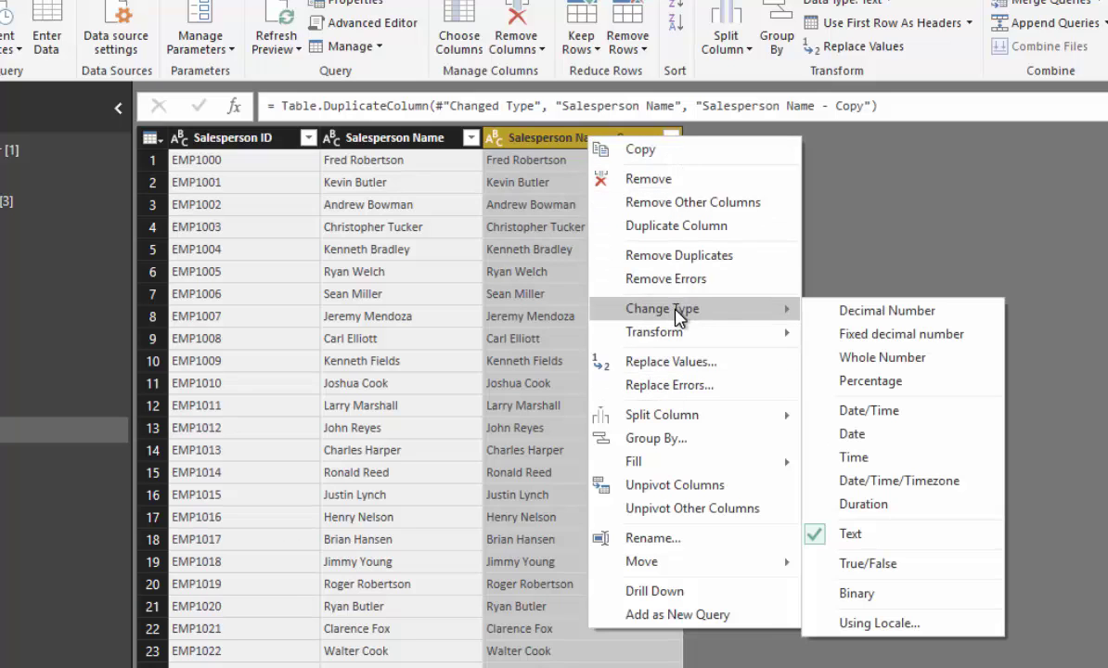
pyautogui.moveTo(688, 425)
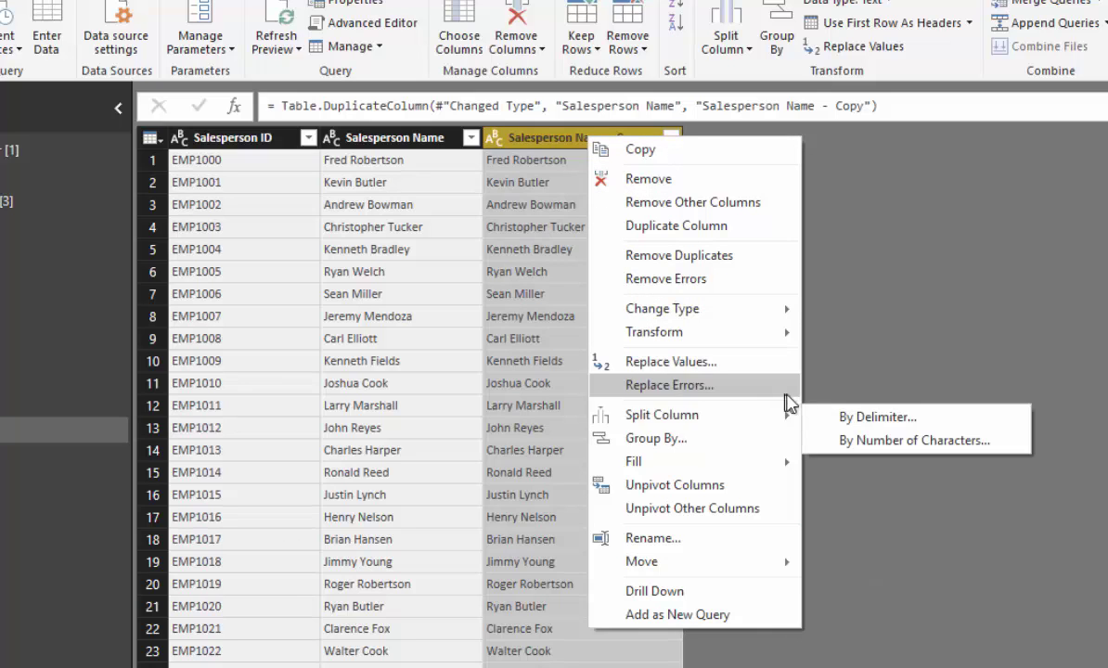
pyautogui.click(852, 418)
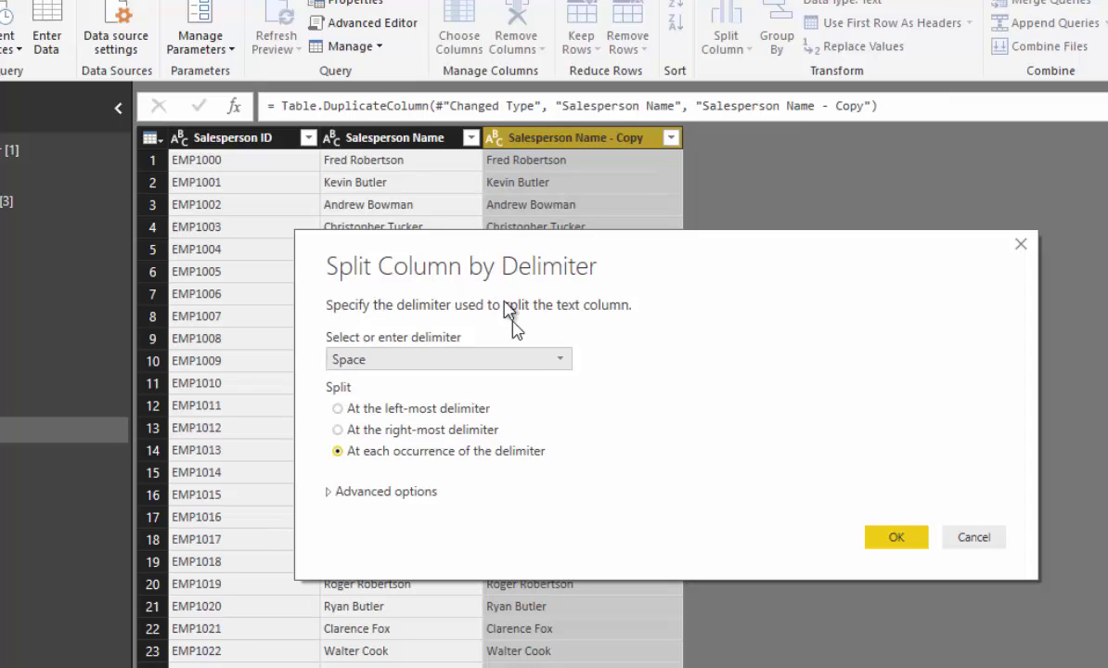
pyautogui.click(555, 362)
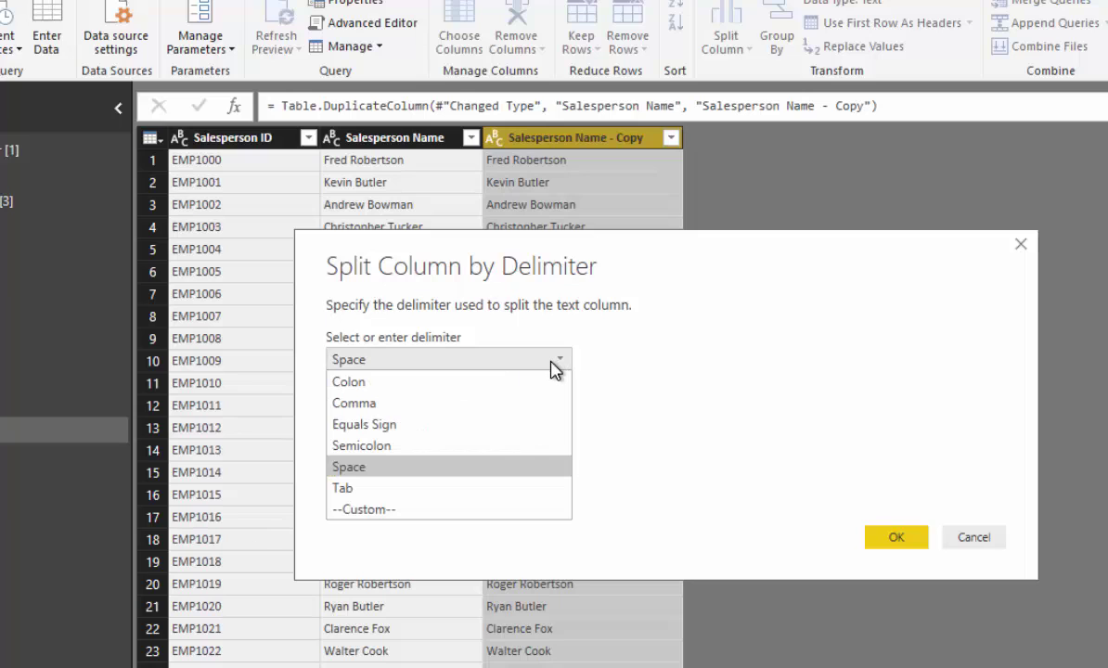
pyautogui.click(336, 362)
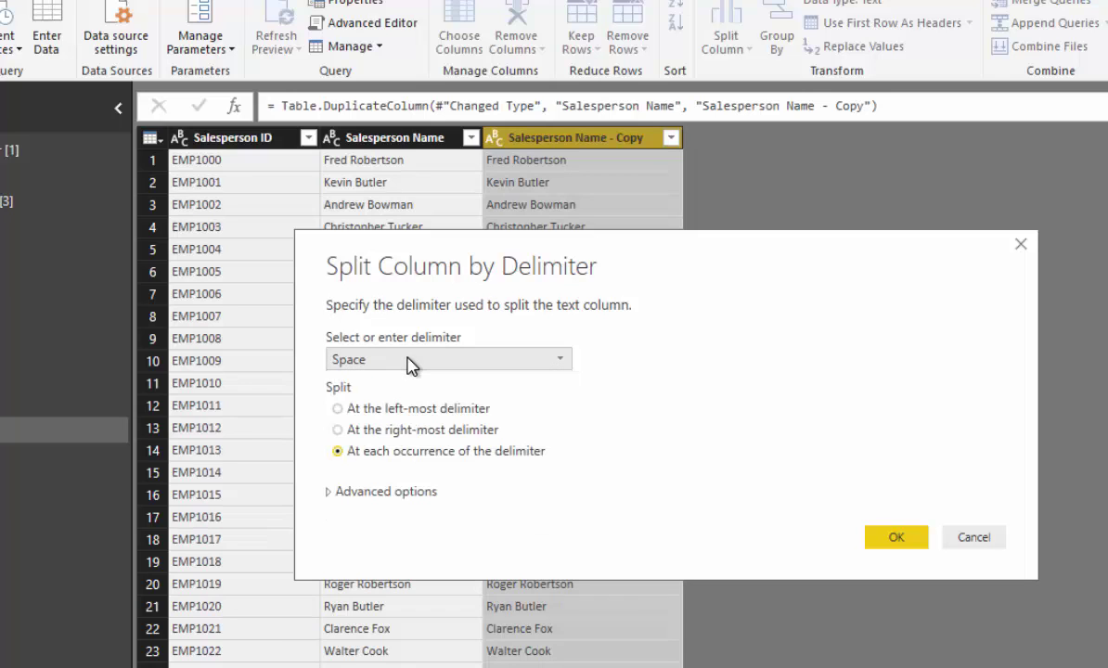
pyautogui.click(338, 408)
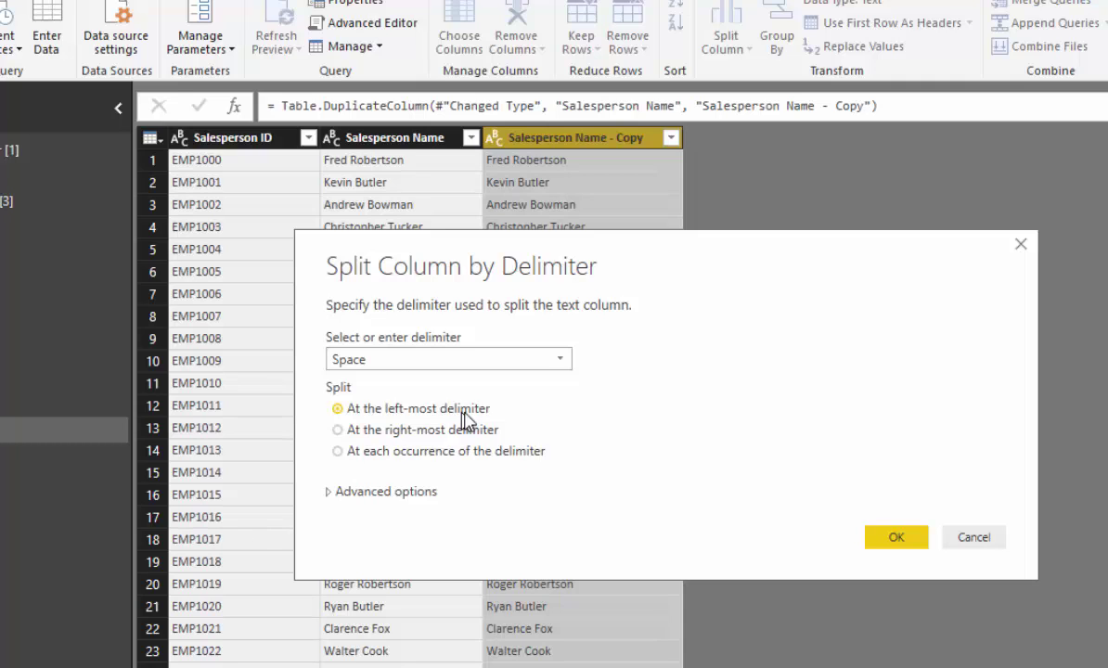
pyautogui.click(871, 542)
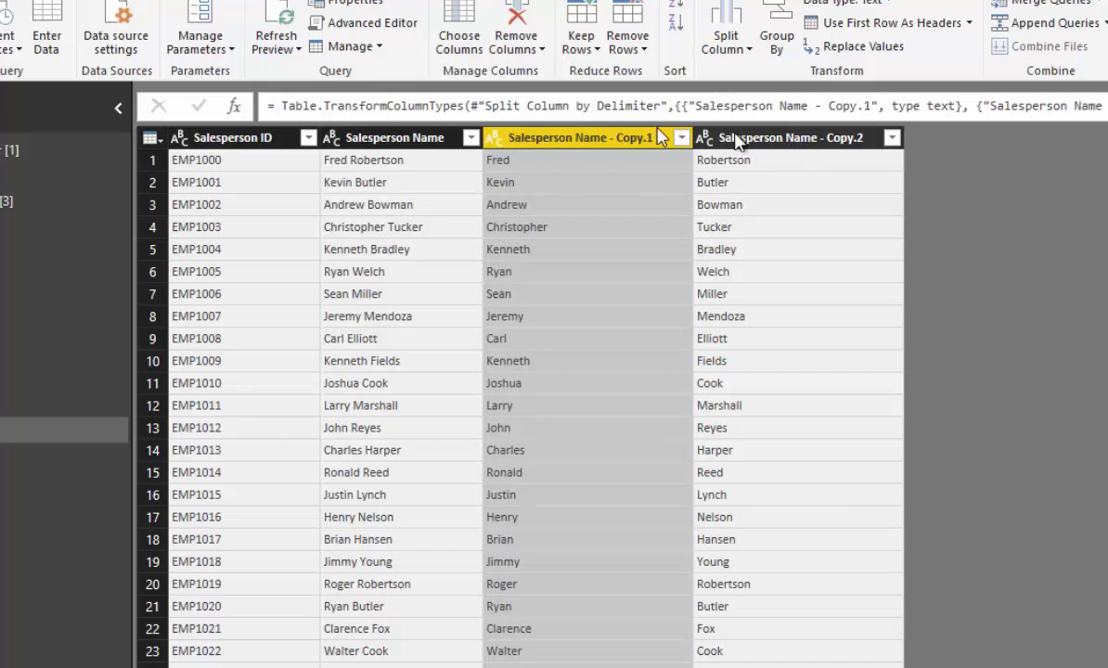
# Rename the two columns split from the salesperson name as First Name and Last Name
pyautogui.doubleClick(591, 144)
pyautogui.write('First Name')
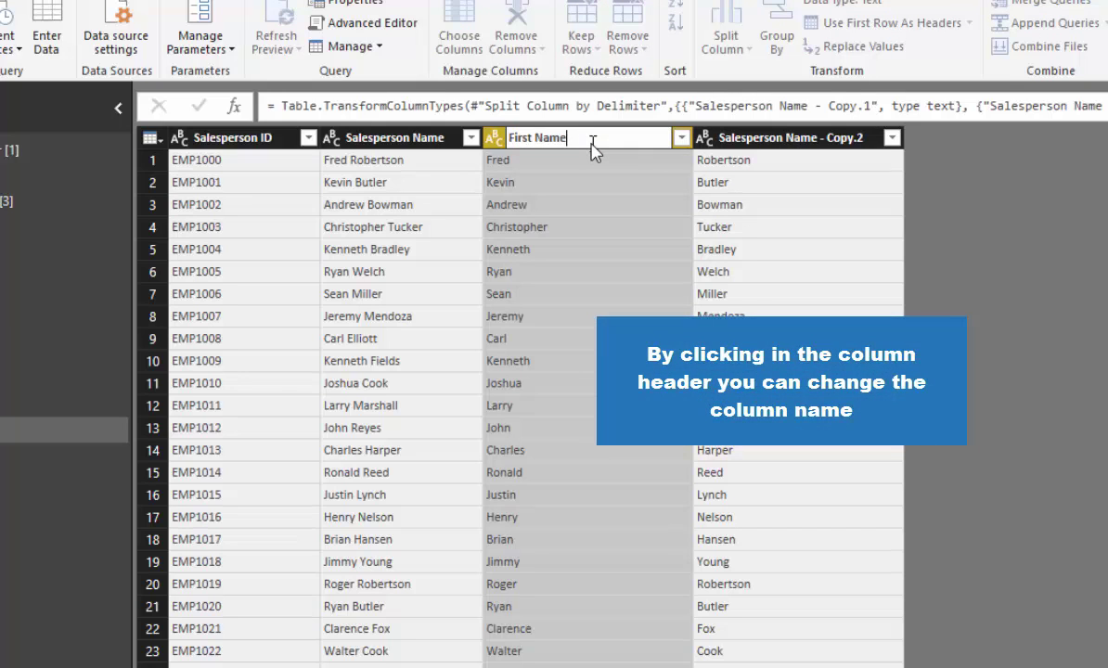
pyautogui.press('Return')
pyautogui.doubleClick(660, 140)
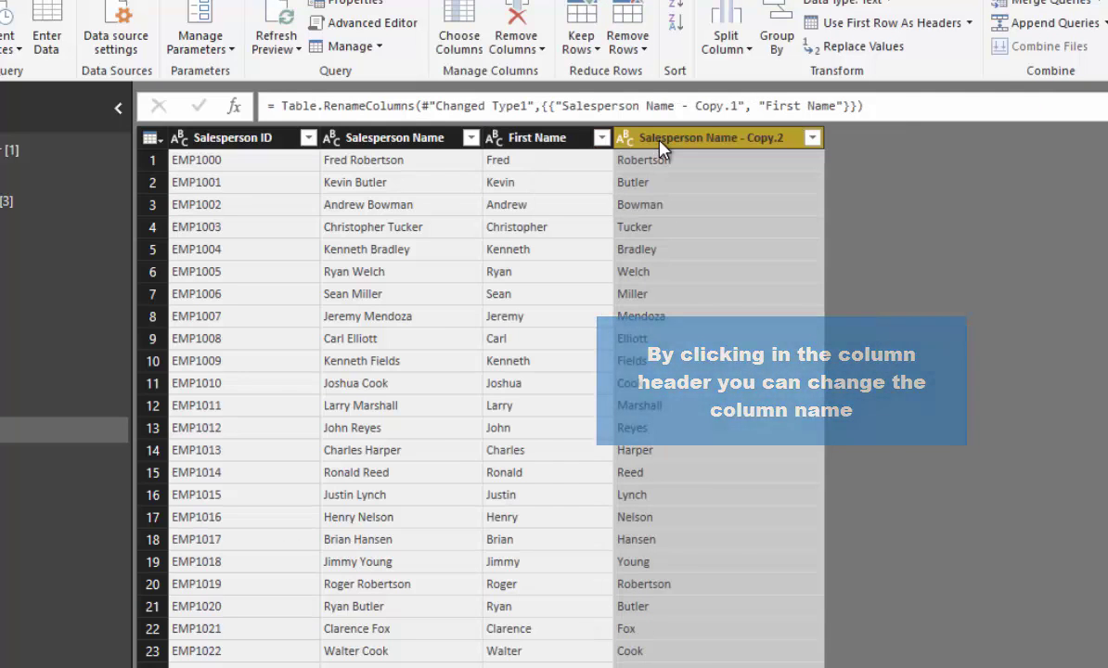
pyautogui.write('LastN')
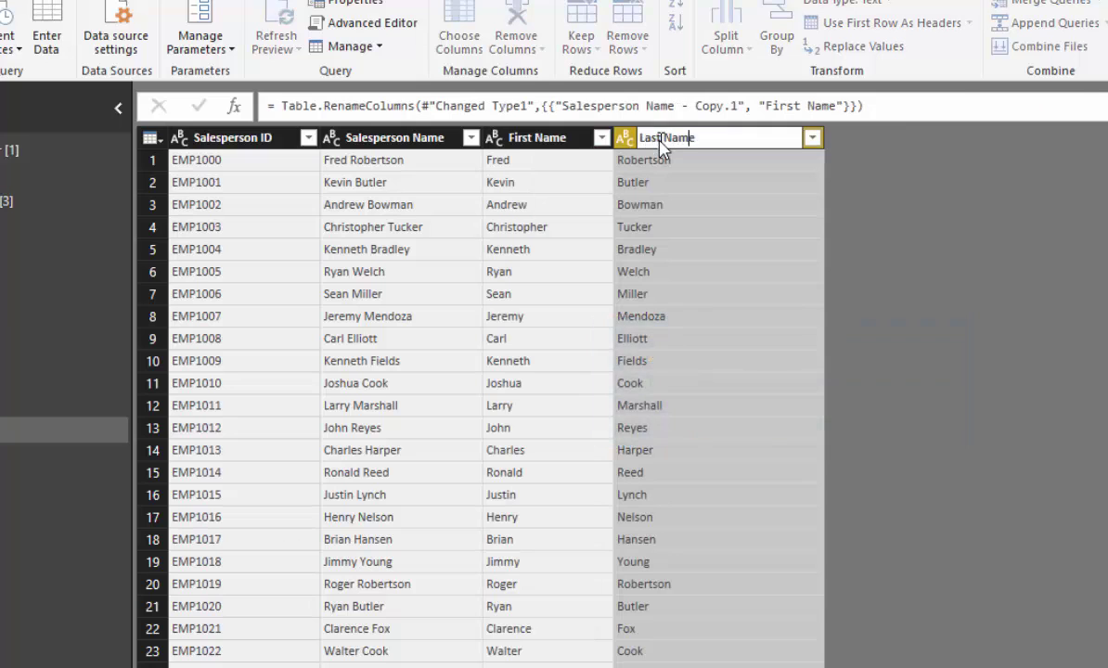
pyautogui.press('Return')
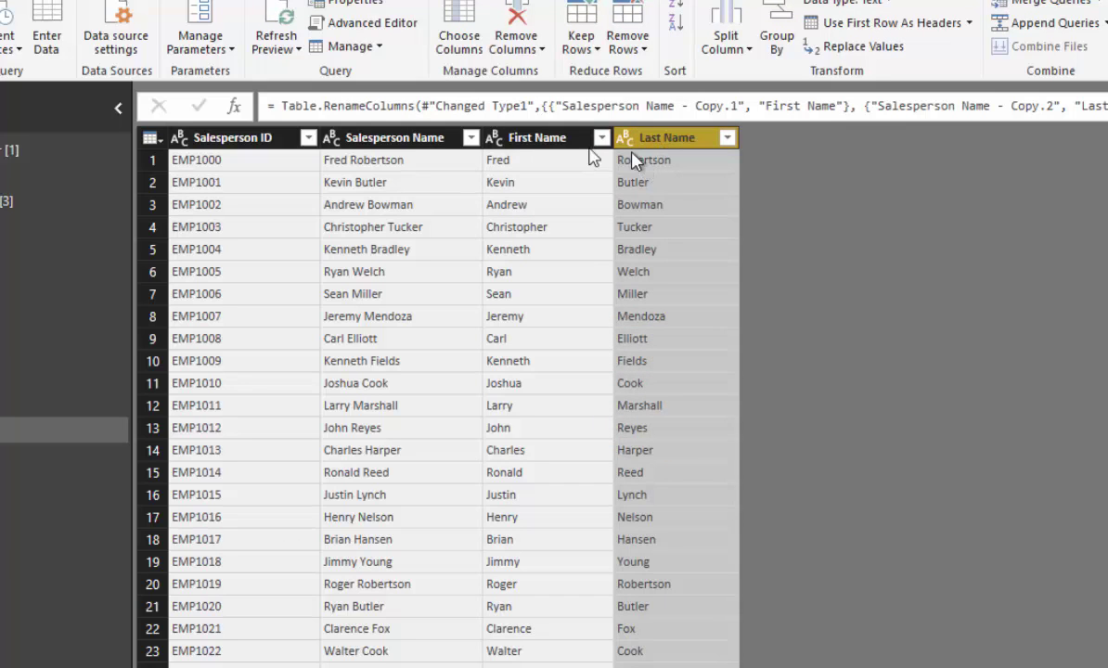
# Apply the Trim transformation to the First Name and Last Name columns of the Salespeople query
pyautogui.click(538, 139)
pyautogui.rightClick(539, 139)
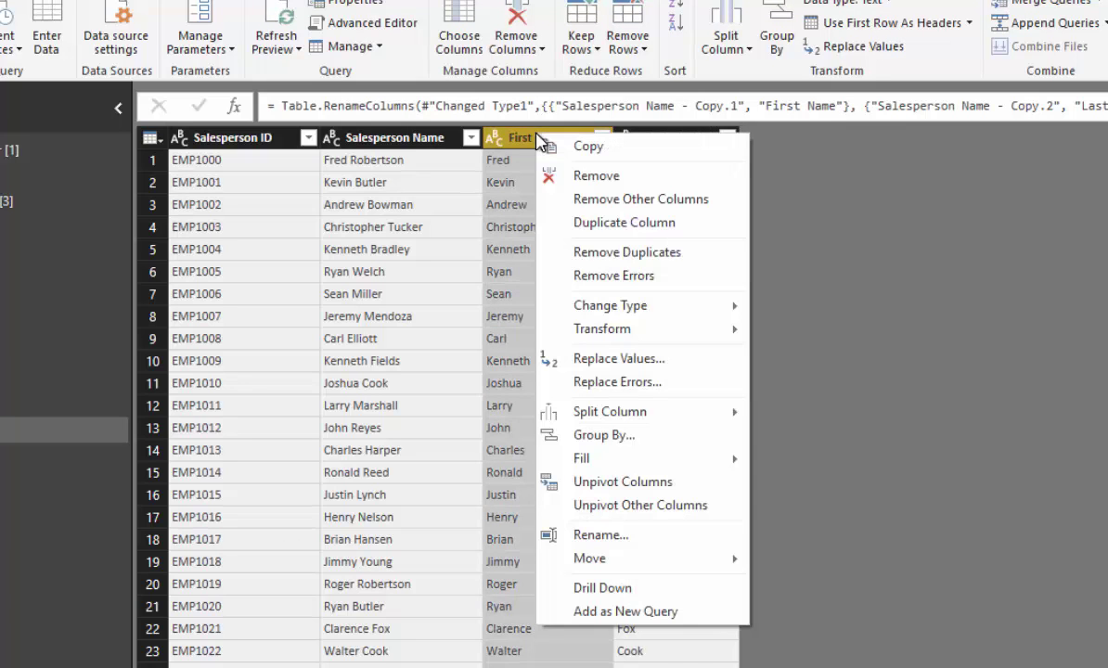
pyautogui.click(521, 139)
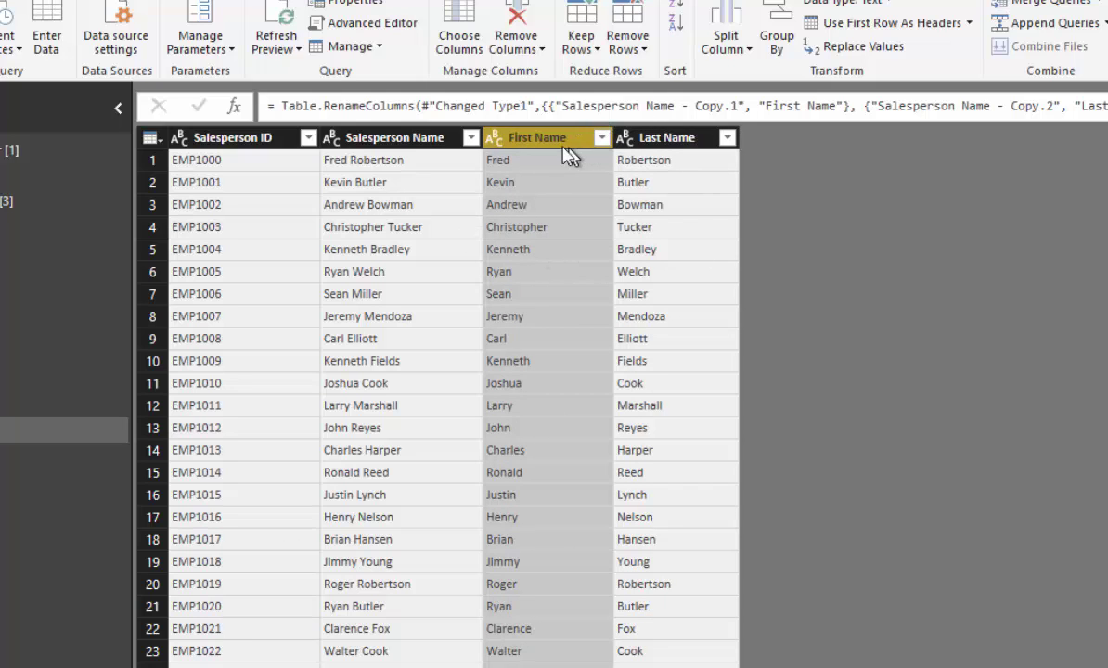
pyautogui.rightClick(516, 139)
pyautogui.moveTo(551, 307)
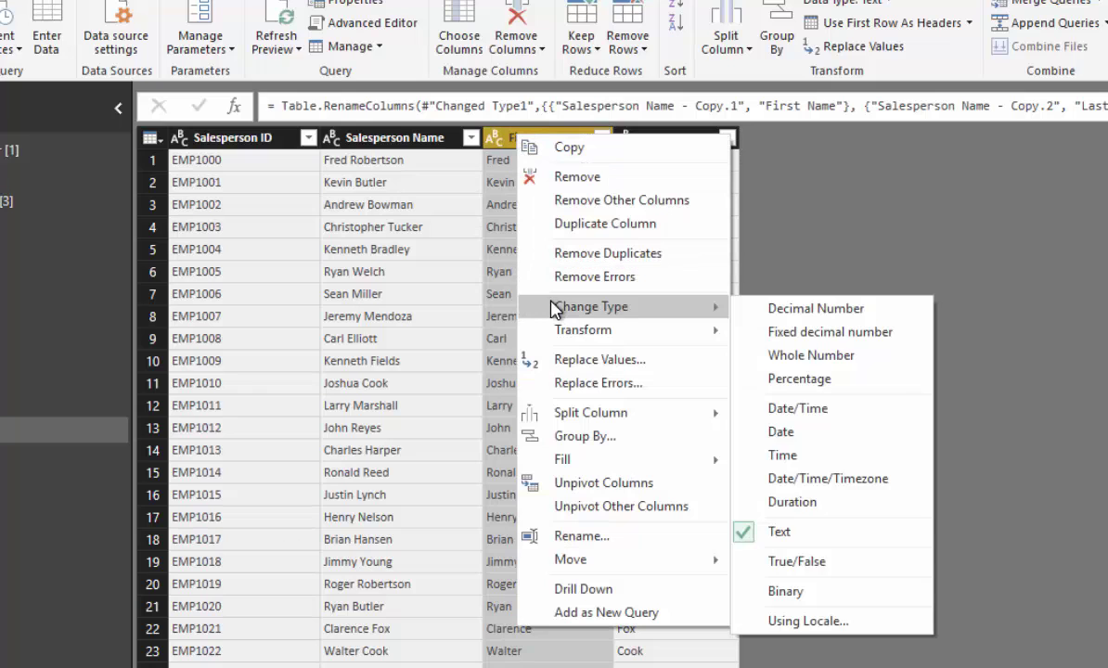
pyautogui.moveTo(564, 330)
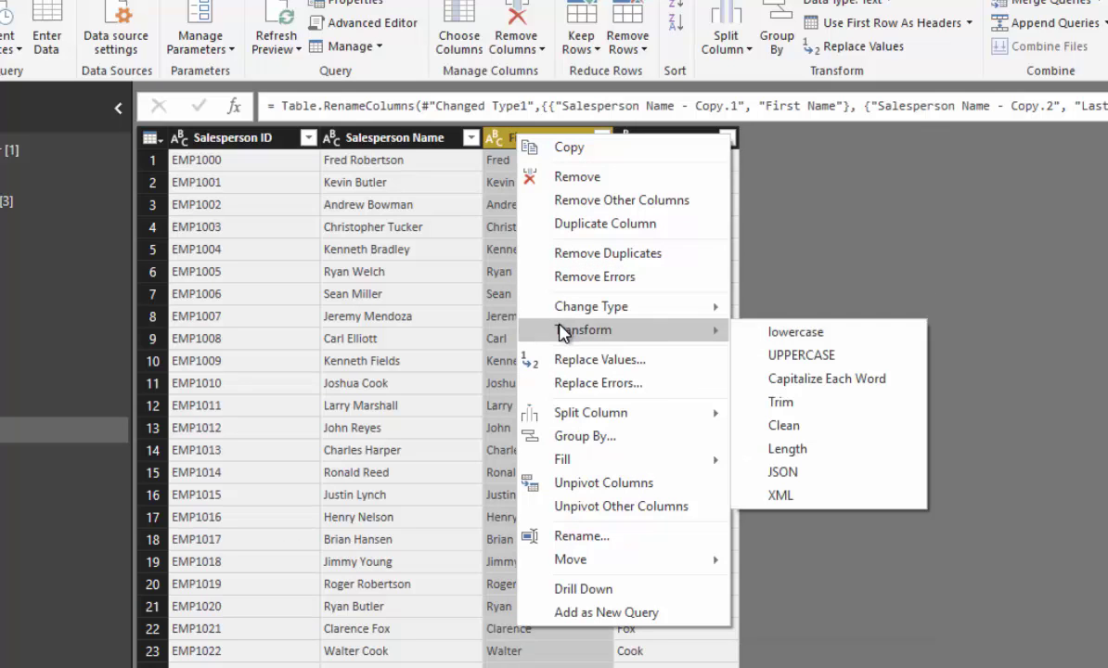
pyautogui.click(785, 404)
pyautogui.rightClick(694, 141)
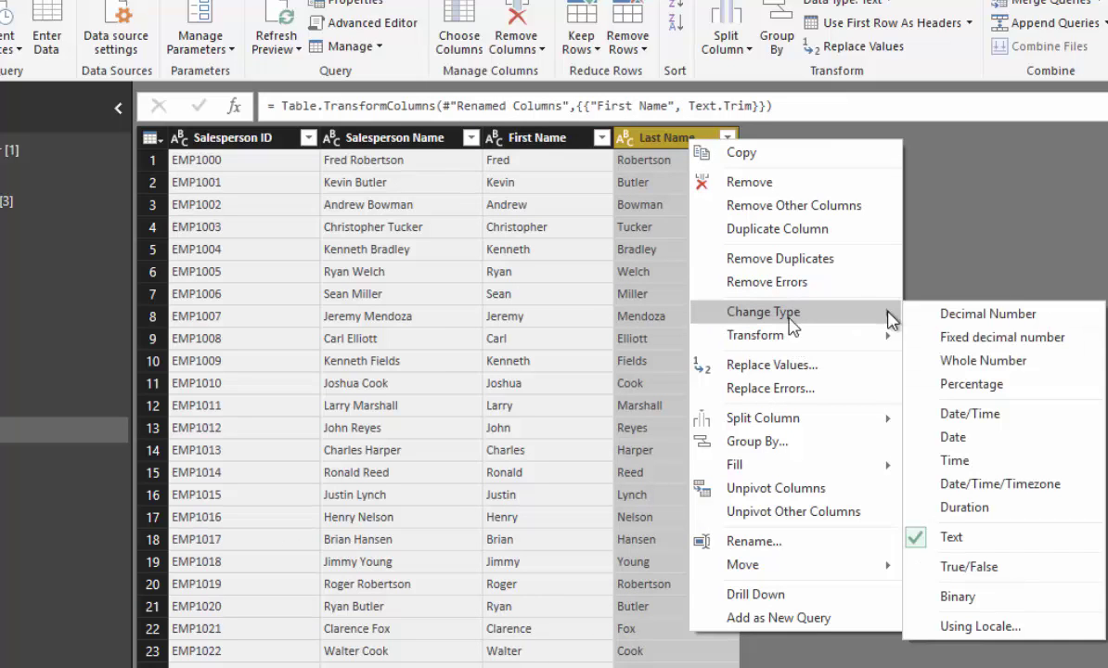
pyautogui.moveTo(798, 335)
pyautogui.click(956, 407)
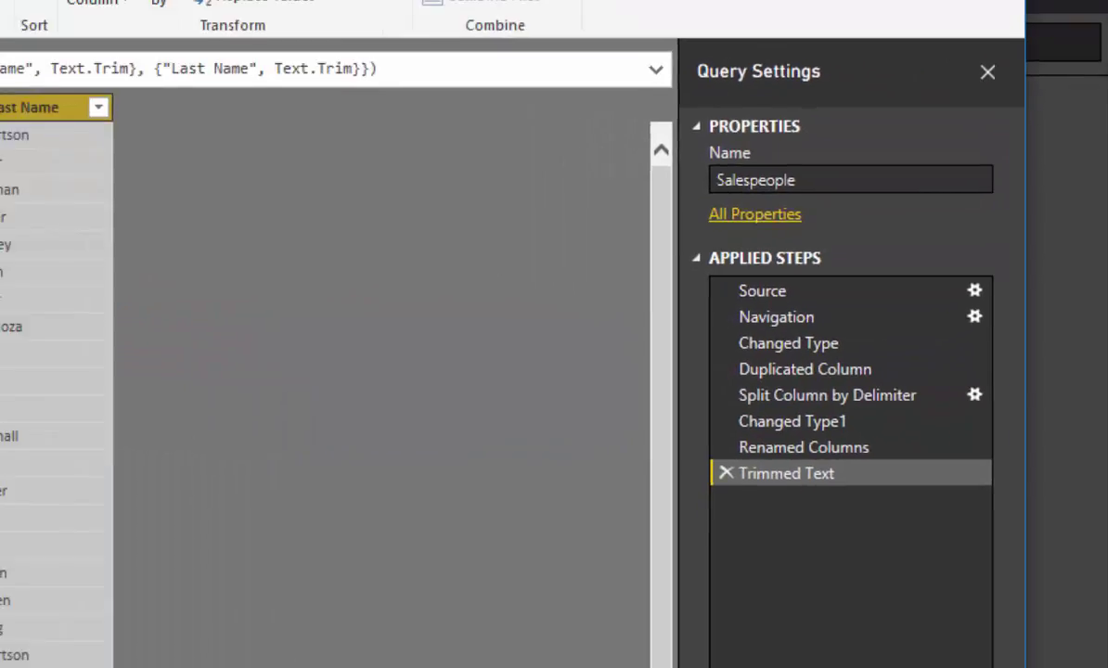
# Remove the Type and Area Code columns from the Location query
pyautogui.click(109, 321)
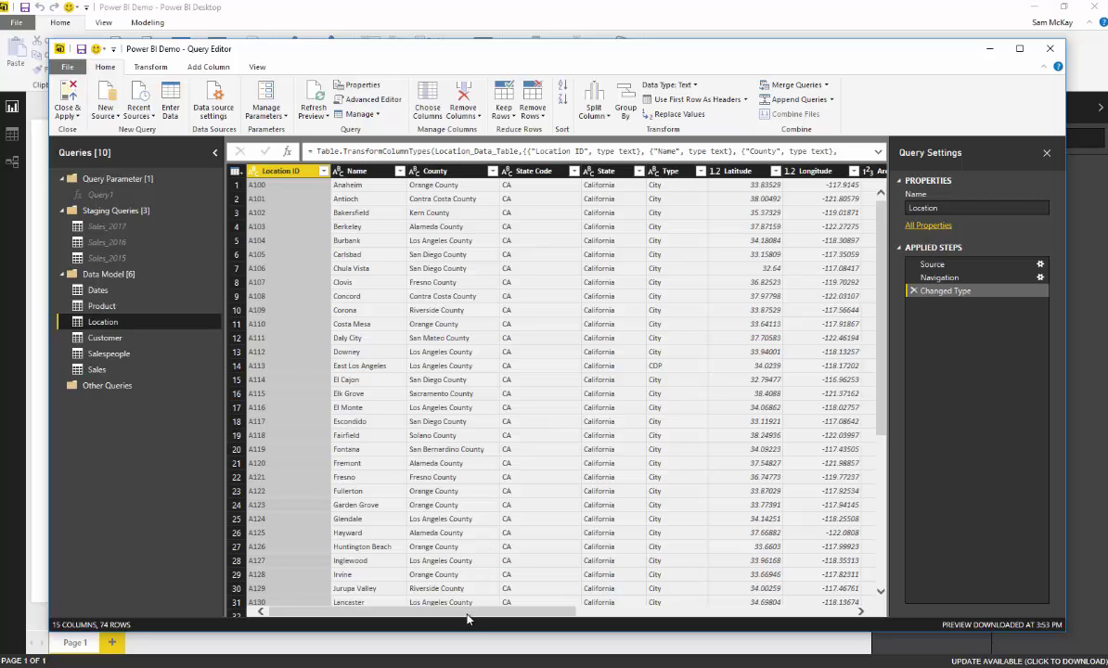
pyautogui.moveTo(470, 615); pyautogui.dragTo(518, 615)
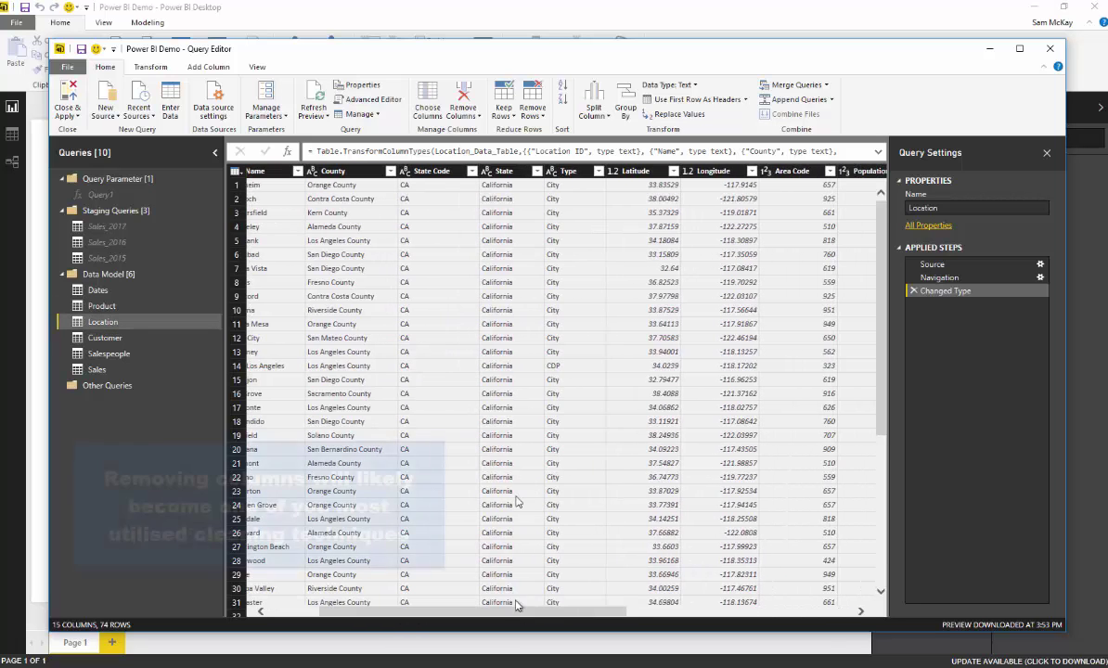
pyautogui.scroll(-14, 567, 232)
pyautogui.scroll(14, 568, 232)
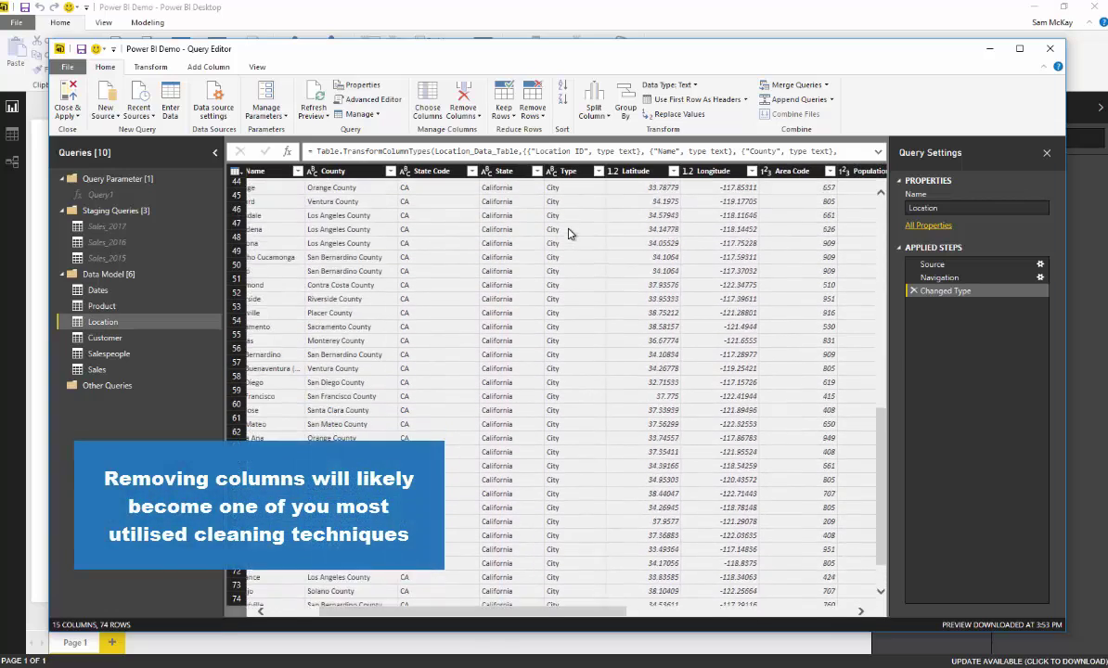
pyautogui.click(568, 171)
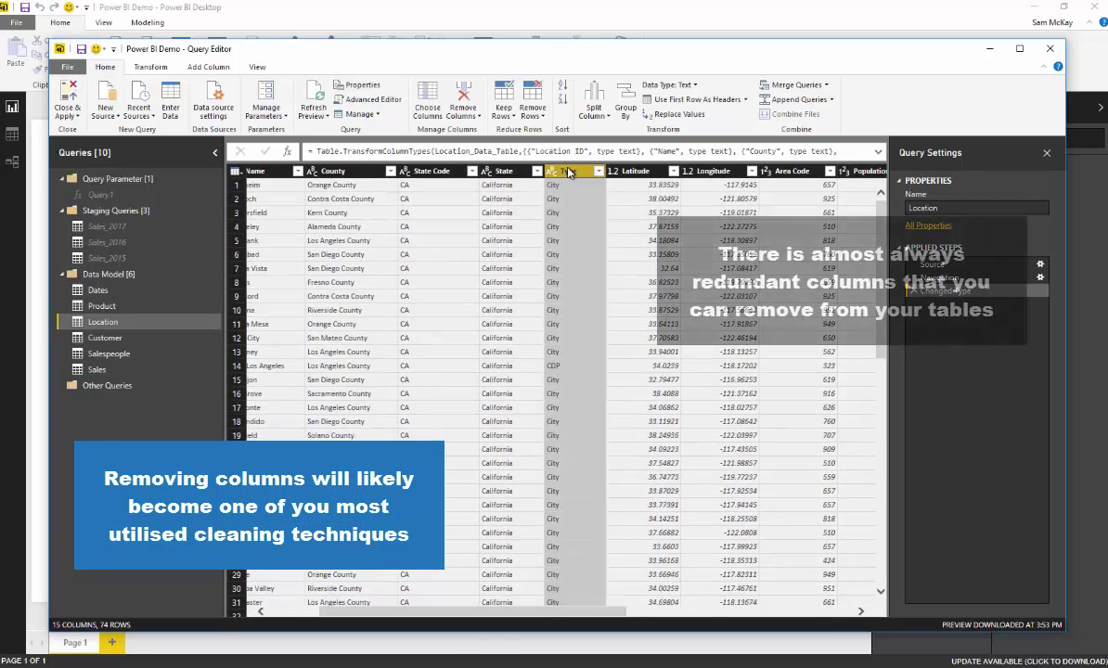
pyautogui.rightClick(568, 171)
pyautogui.click(607, 199)
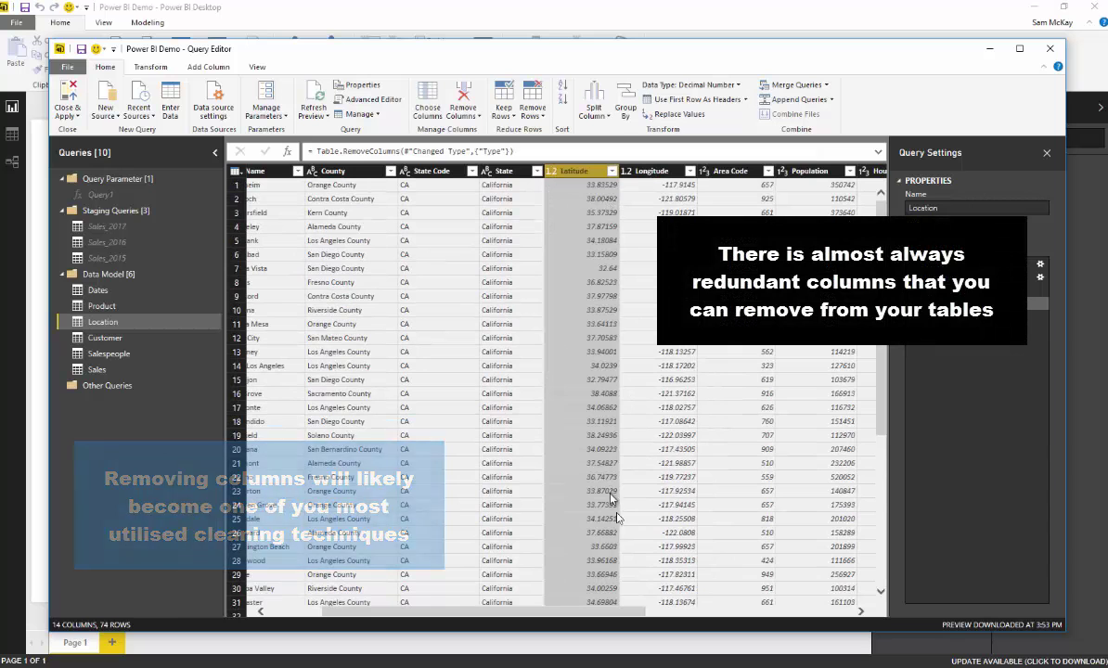
pyautogui.click(737, 171)
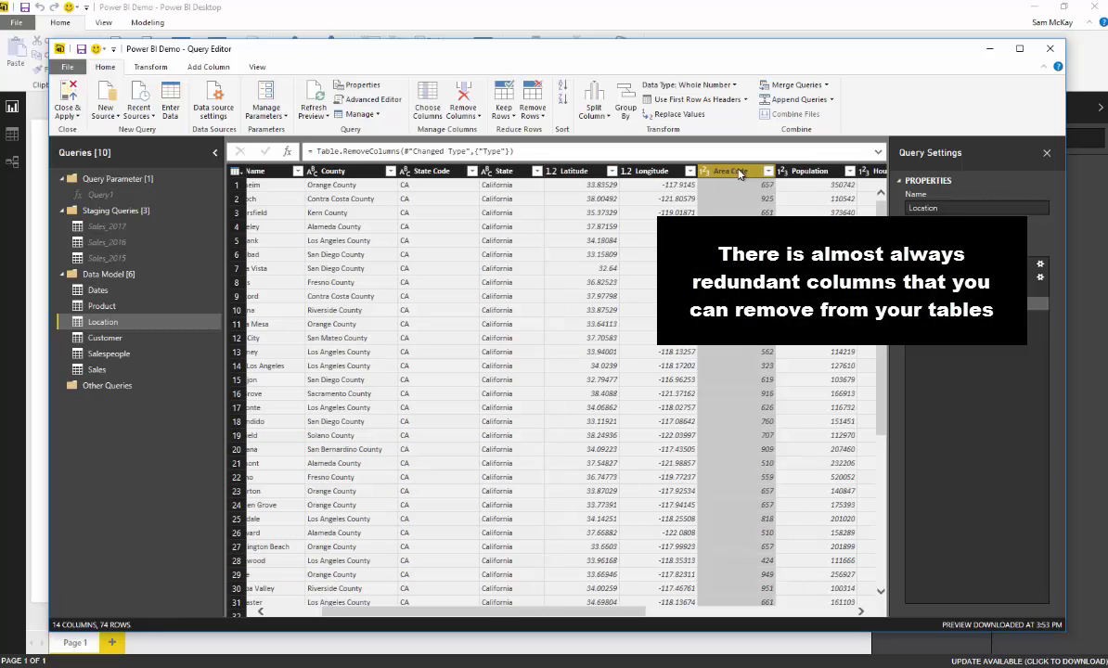
pyautogui.rightClick(737, 171)
pyautogui.click(778, 201)
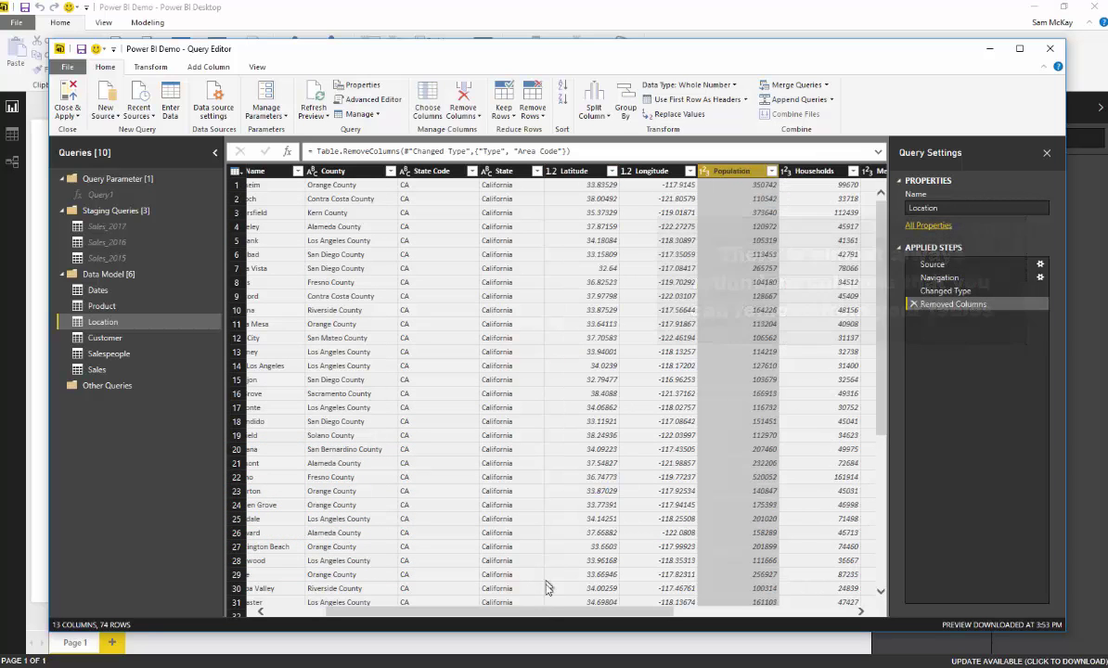
# Remove the Land Area, Water Area and Time Zone columns from the Location query
pyautogui.moveTo(564, 612); pyautogui.dragTo(717, 617)
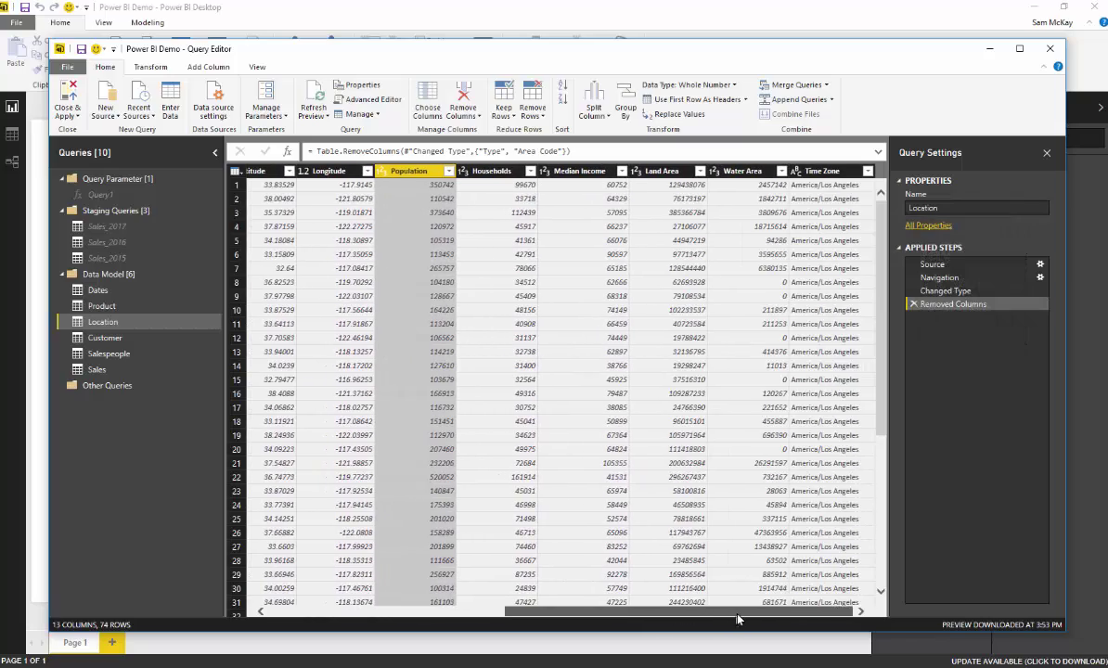
pyautogui.click(679, 178)
pyautogui.click(742, 170)
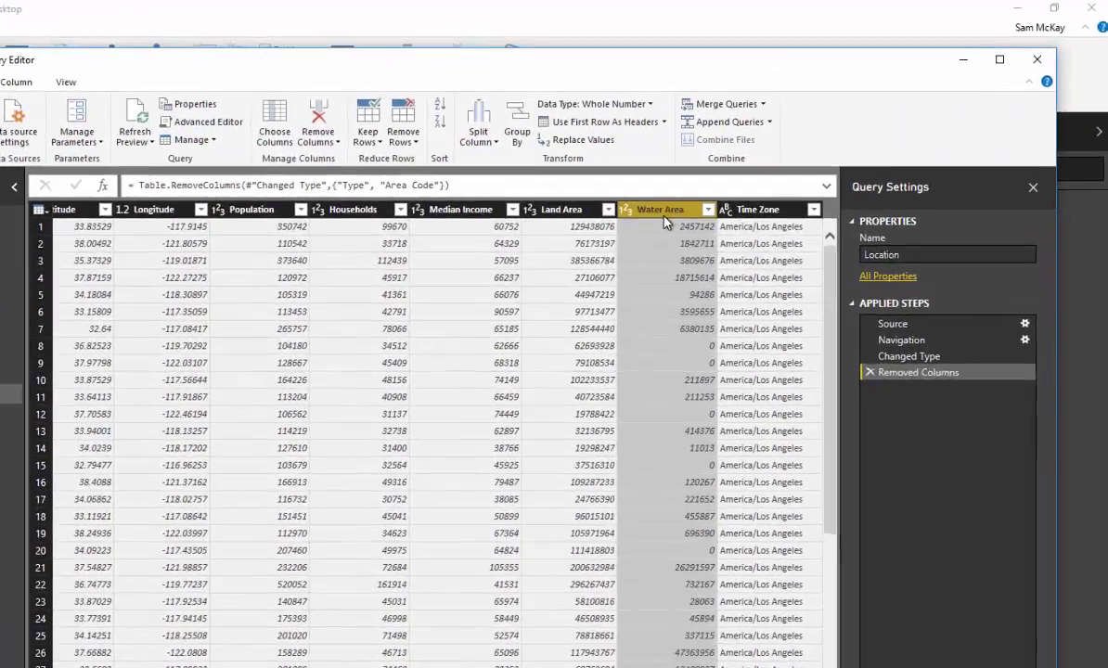
pyautogui.click(659, 170)
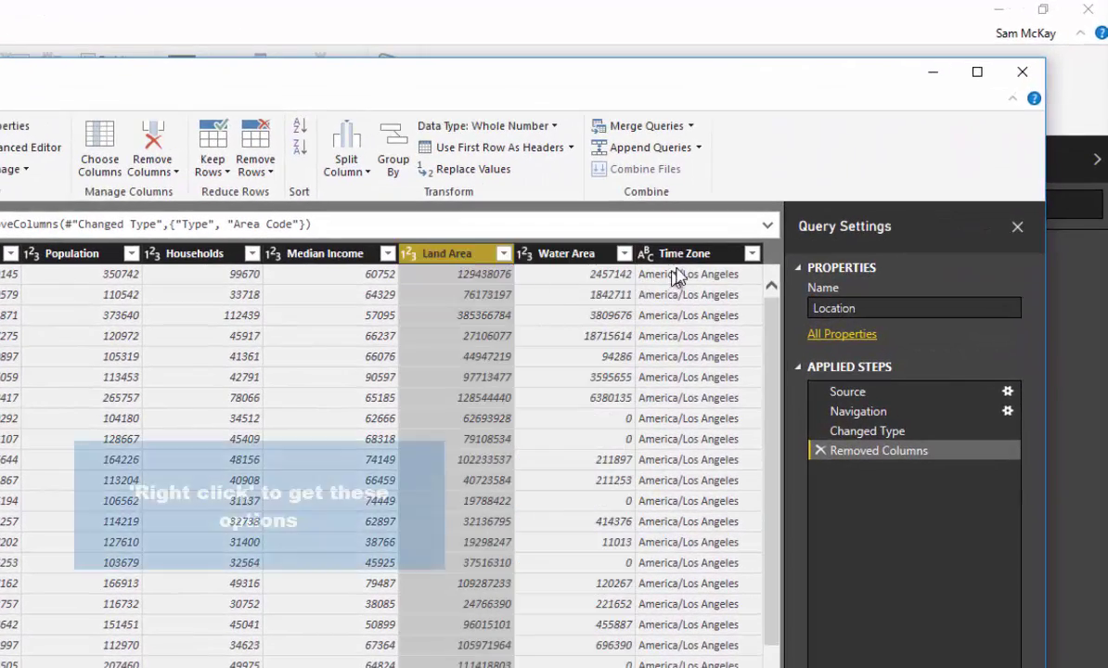
pyautogui.keyDown('shift'); pyautogui.click(682, 253); pyautogui.keyUp('shift')
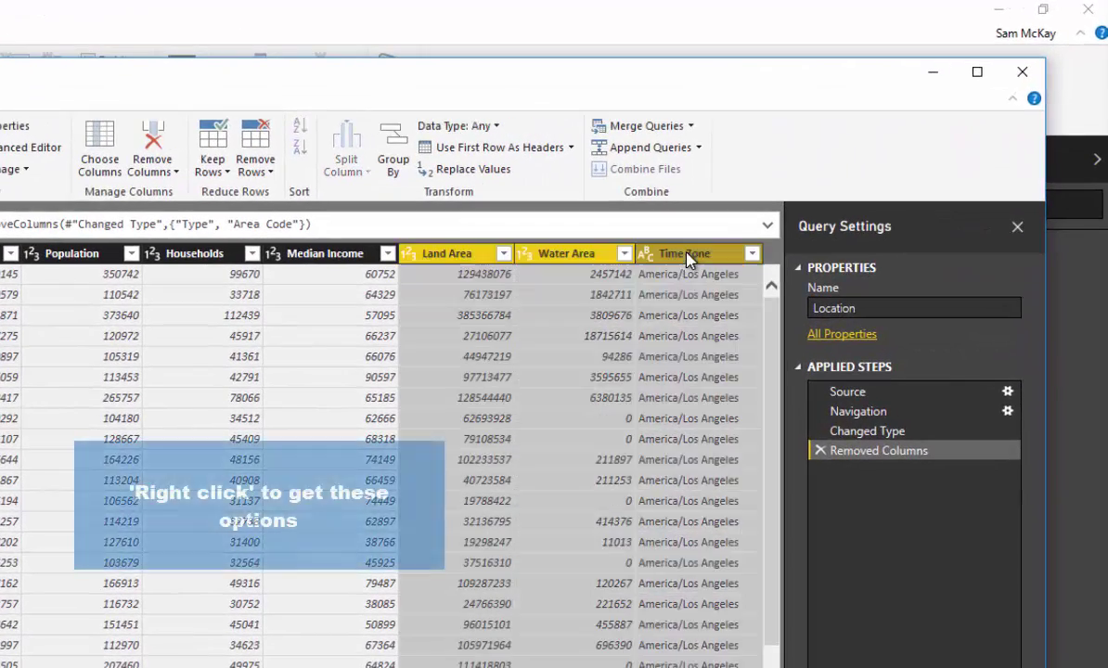
pyautogui.rightClick(687, 254)
pyautogui.click(723, 293)
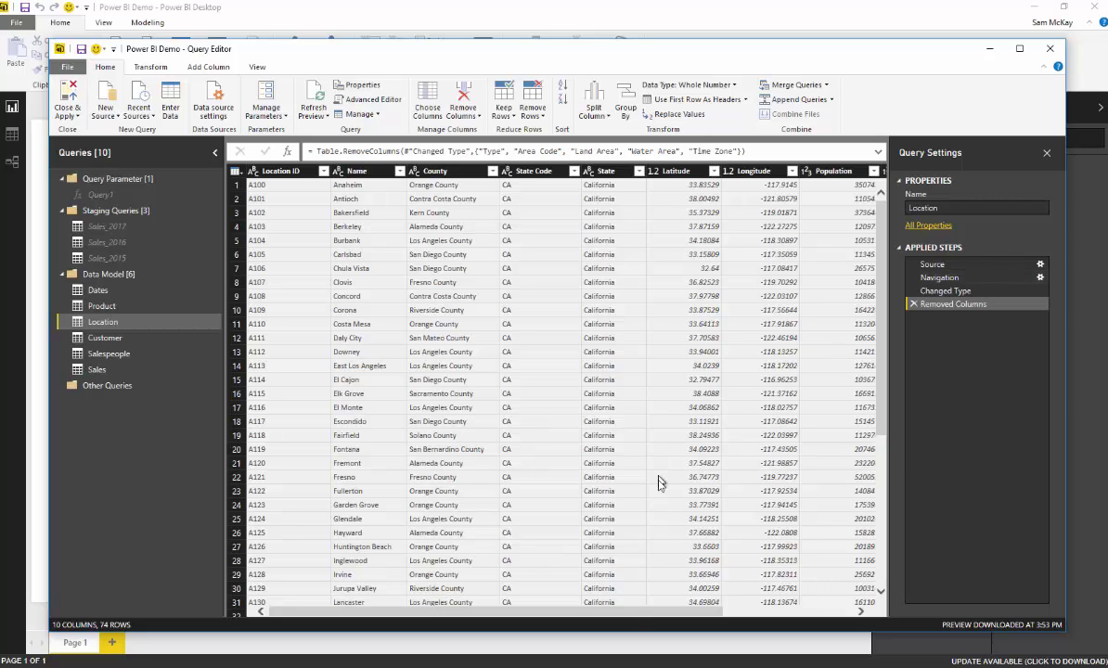
# Open the Location query's code in the Advanced Editor and examine its Source and Changed Type lines
pyautogui.moveTo(631, 613); pyautogui.dragTo(691, 613)
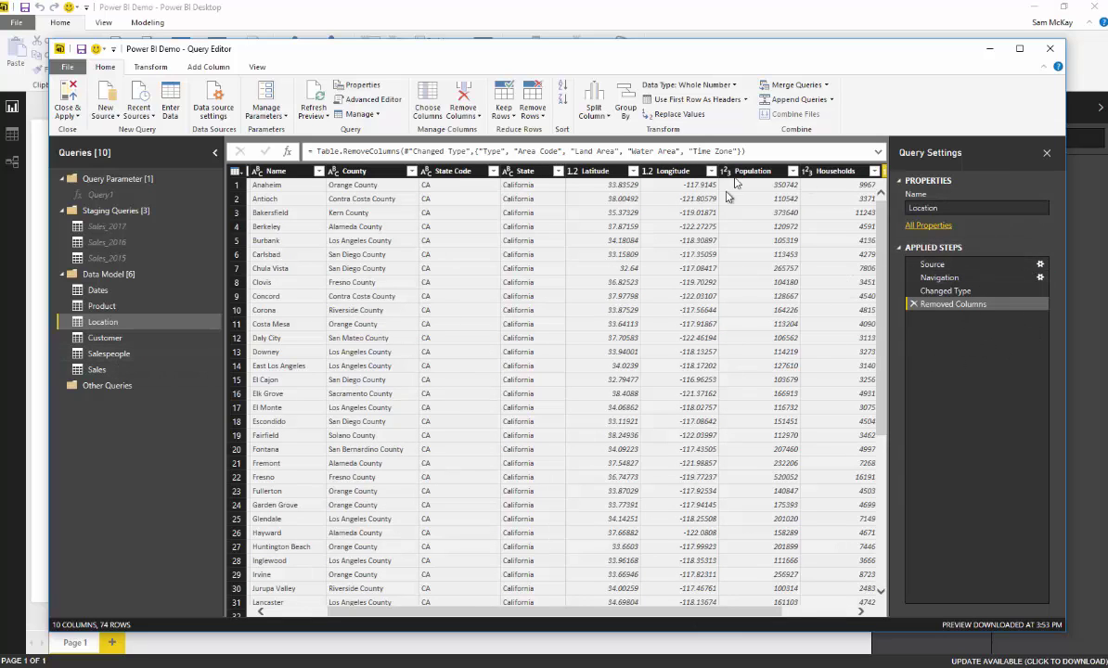
pyautogui.click(371, 99)
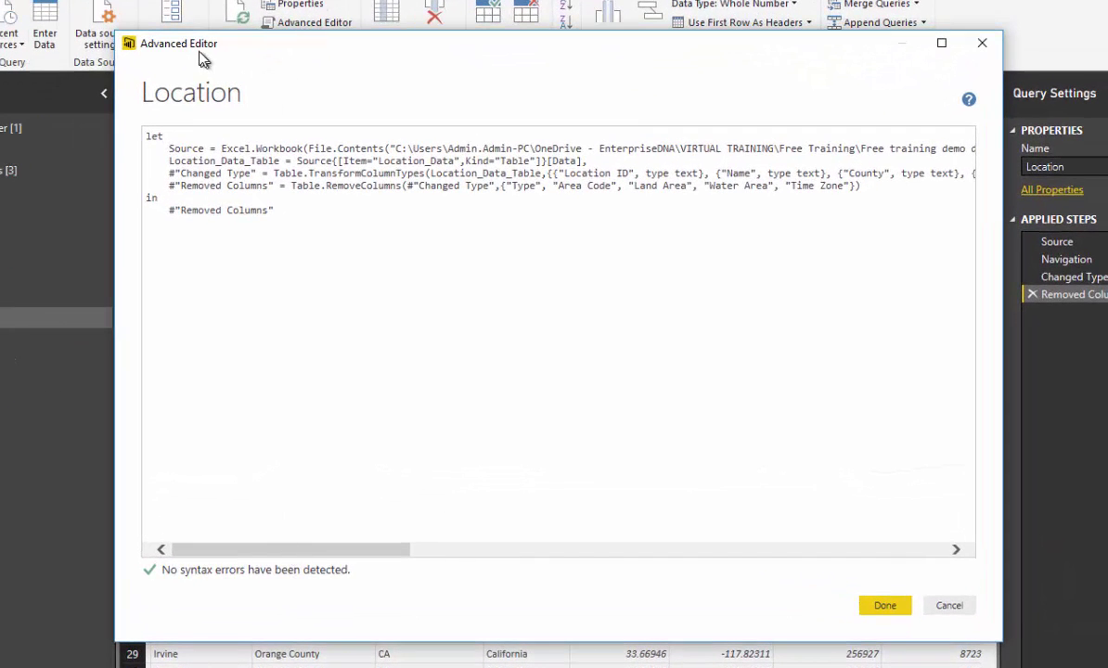
pyautogui.moveTo(167, 149); pyautogui.dragTo(853, 149)
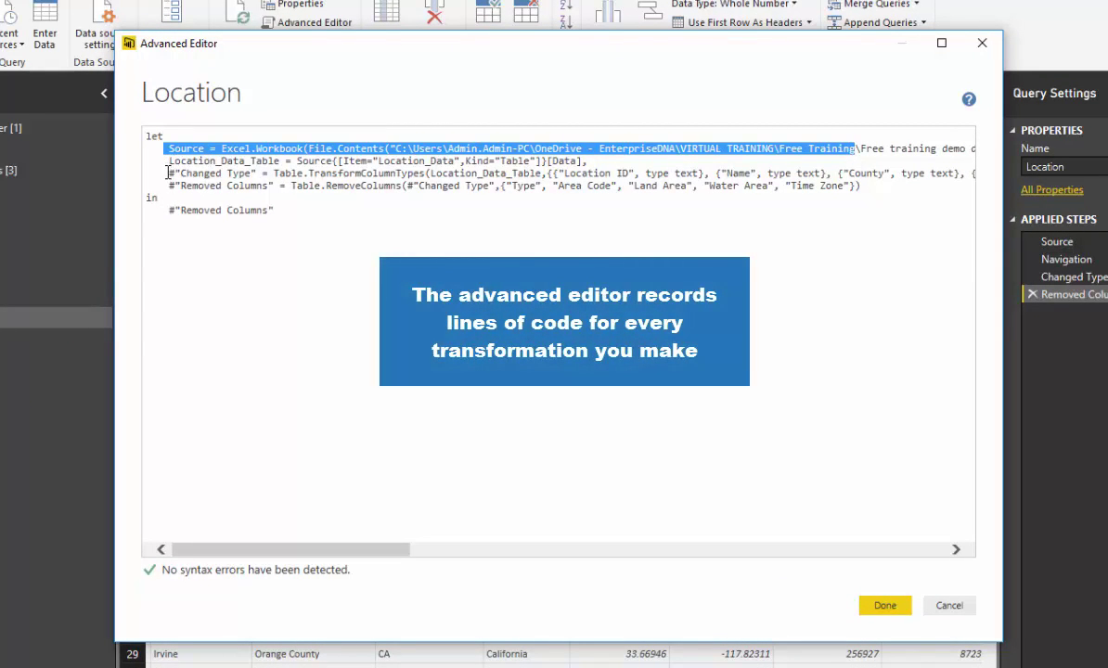
pyautogui.moveTo(168, 172); pyautogui.dragTo(572, 181)
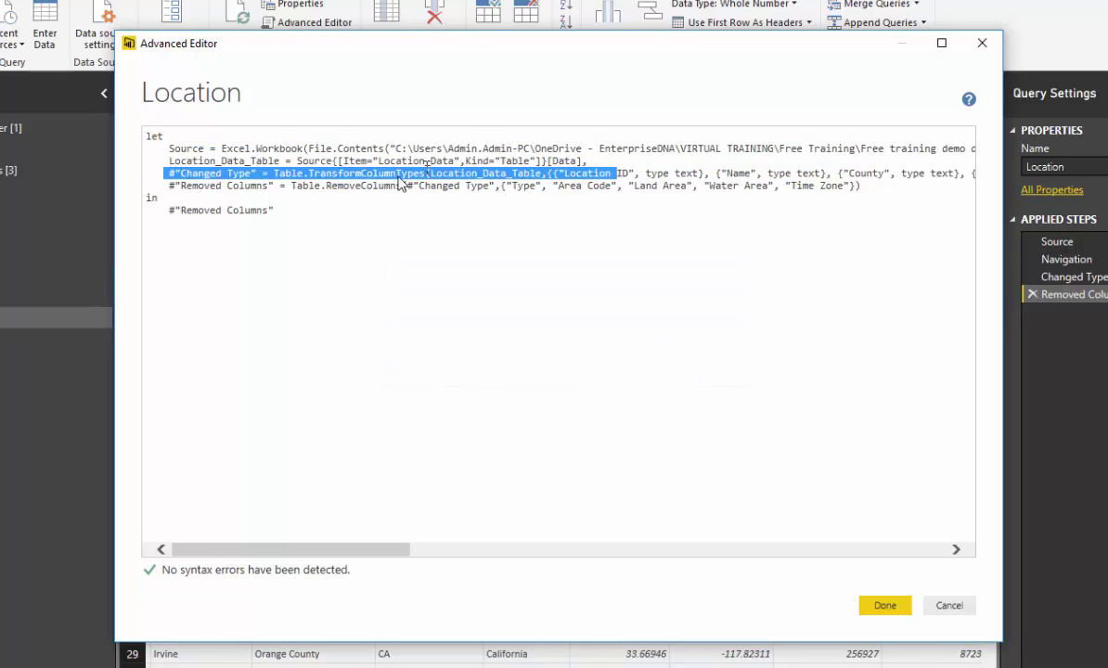
pyautogui.click(203, 173)
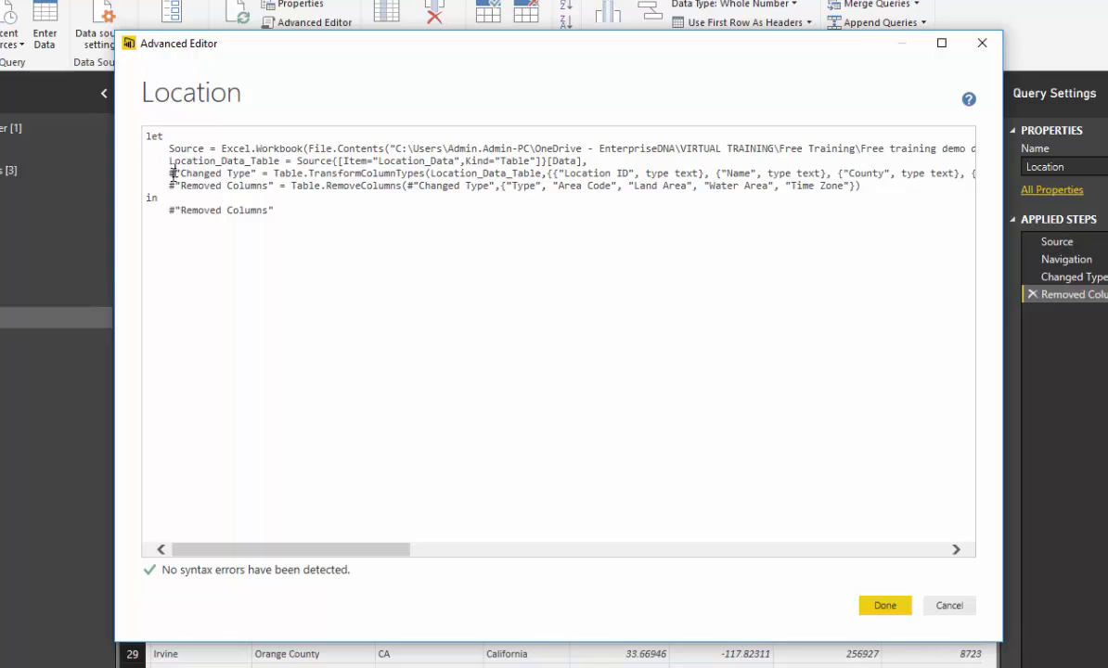
pyautogui.moveTo(168, 172); pyautogui.dragTo(254, 175)
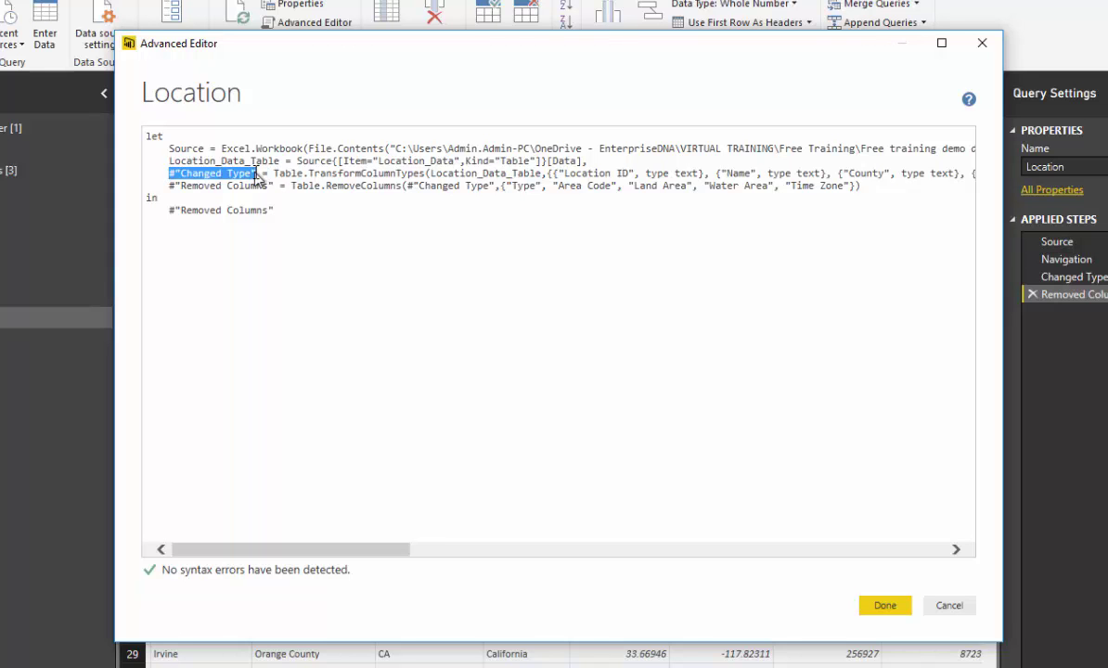
# Examine the Changed Type and Removed Columns lines of the Location query's code, then close the Advanced Editor
pyautogui.moveTo(257, 175); pyautogui.dragTo(174, 177)
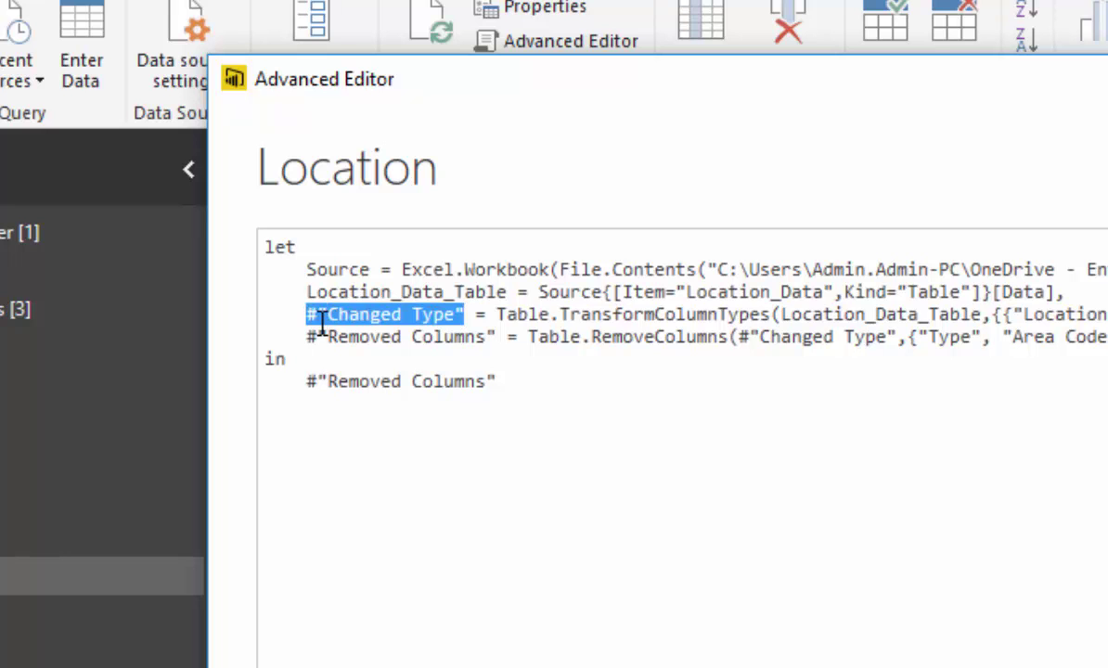
pyautogui.keyDown('shift'); pyautogui.click(314, 332); pyautogui.keyUp('shift')
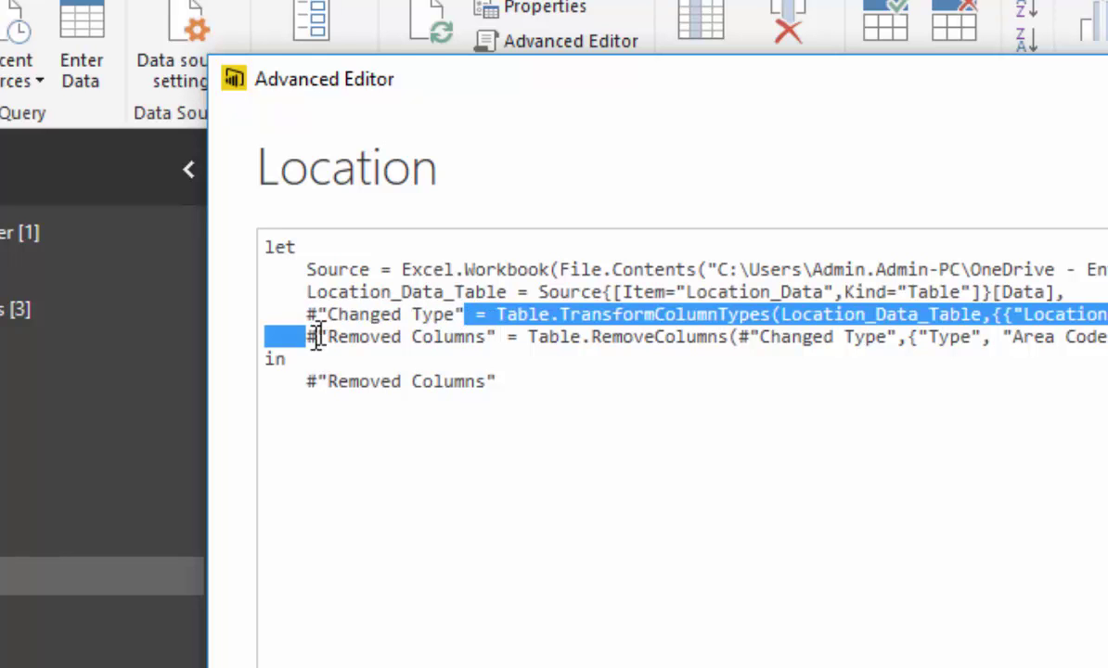
pyautogui.click(362, 314)
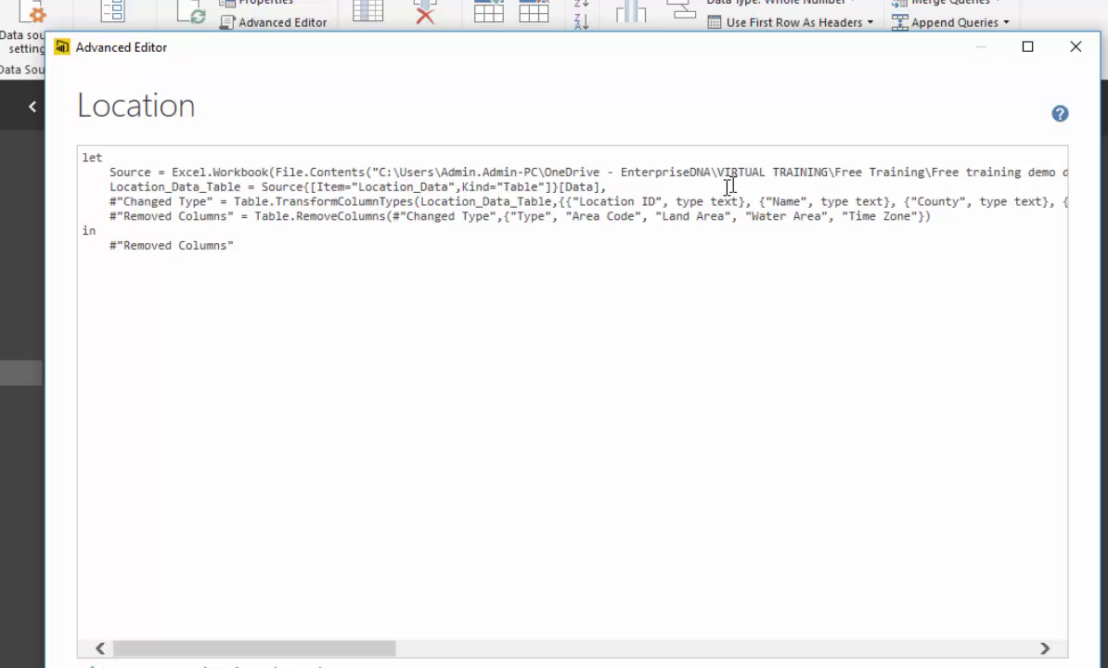
pyautogui.click(115, 216)
pyautogui.moveTo(110, 216); pyautogui.dragTo(236, 216)
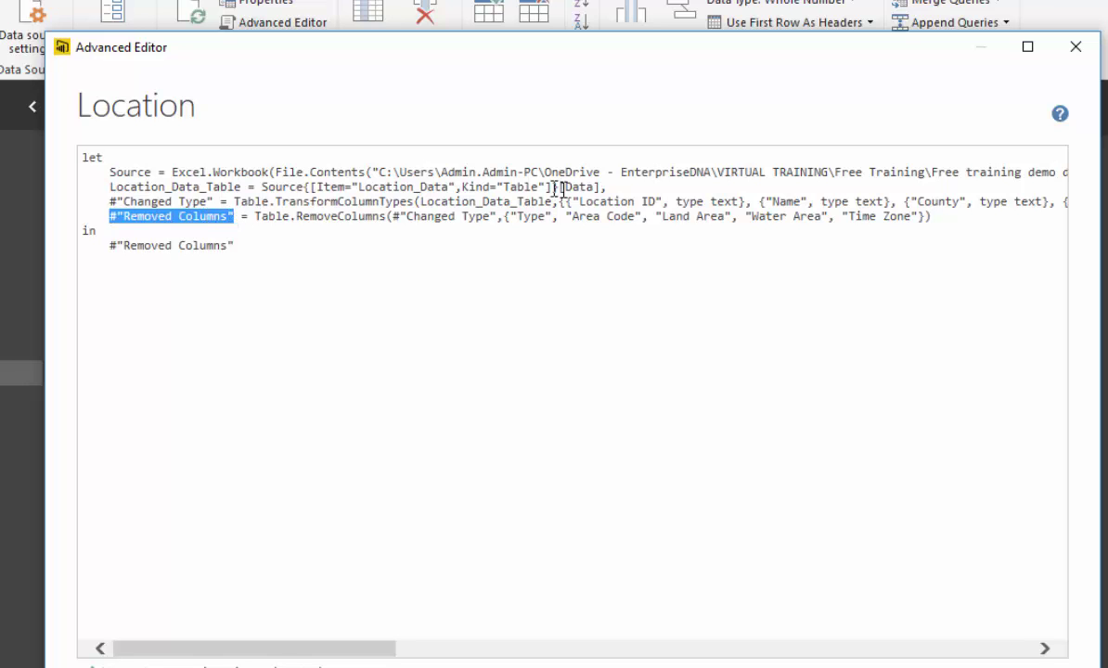
pyautogui.moveTo(565, 218); pyautogui.dragTo(489, 218)
pyautogui.click(594, 218)
pyautogui.moveTo(573, 216); pyautogui.dragTo(635, 217)
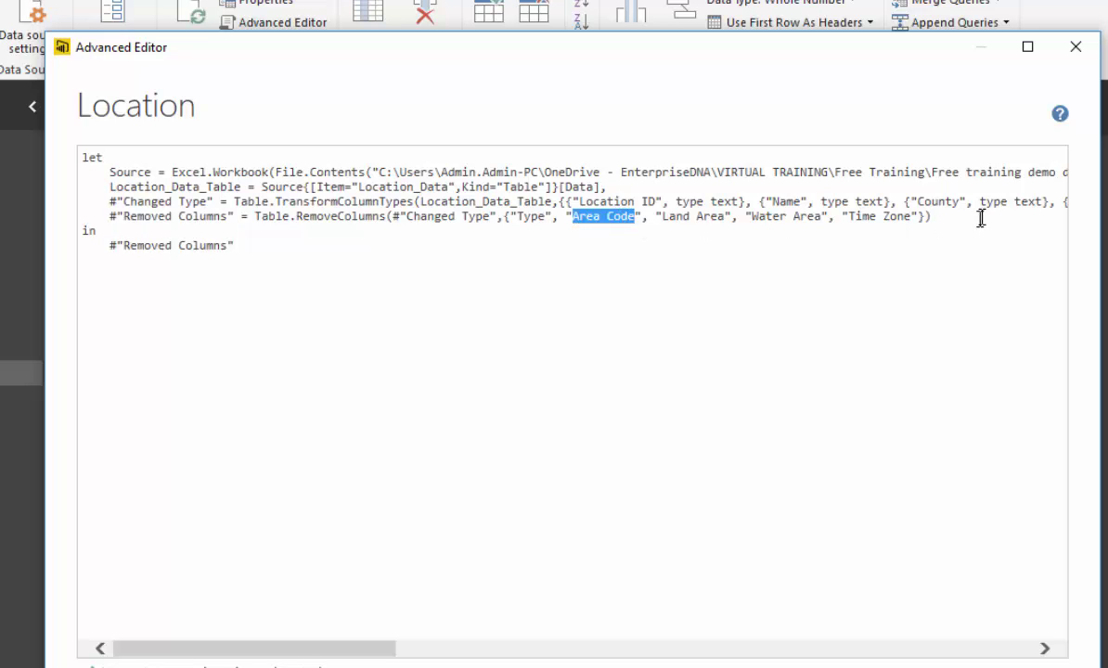
pyautogui.moveTo(968, 219); pyautogui.dragTo(109, 212)
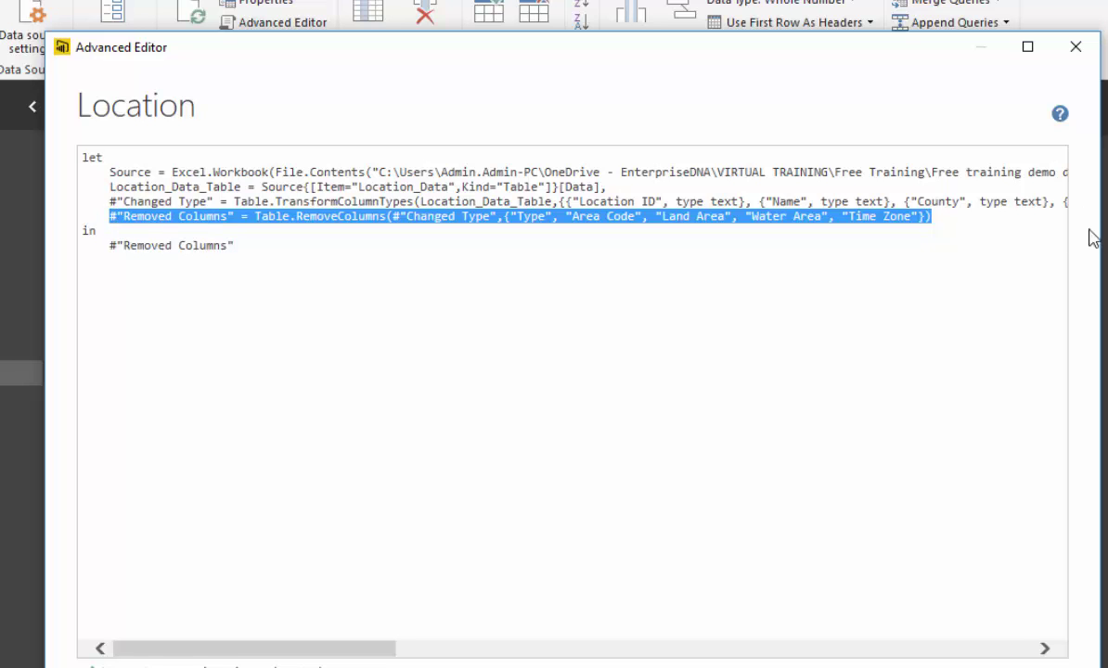
pyautogui.click(928, 218)
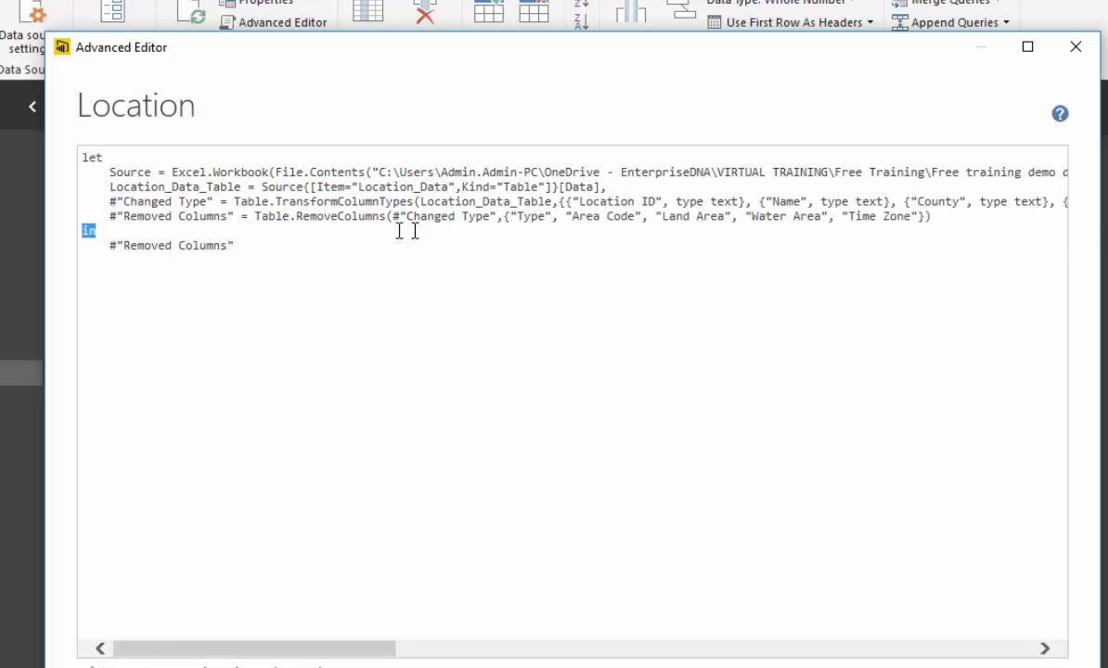
pyautogui.keyDown('shift'); pyautogui.click(125, 217); pyautogui.keyUp('shift')
pyautogui.keyDown('shift'); pyautogui.click(108, 219); pyautogui.keyUp('shift')
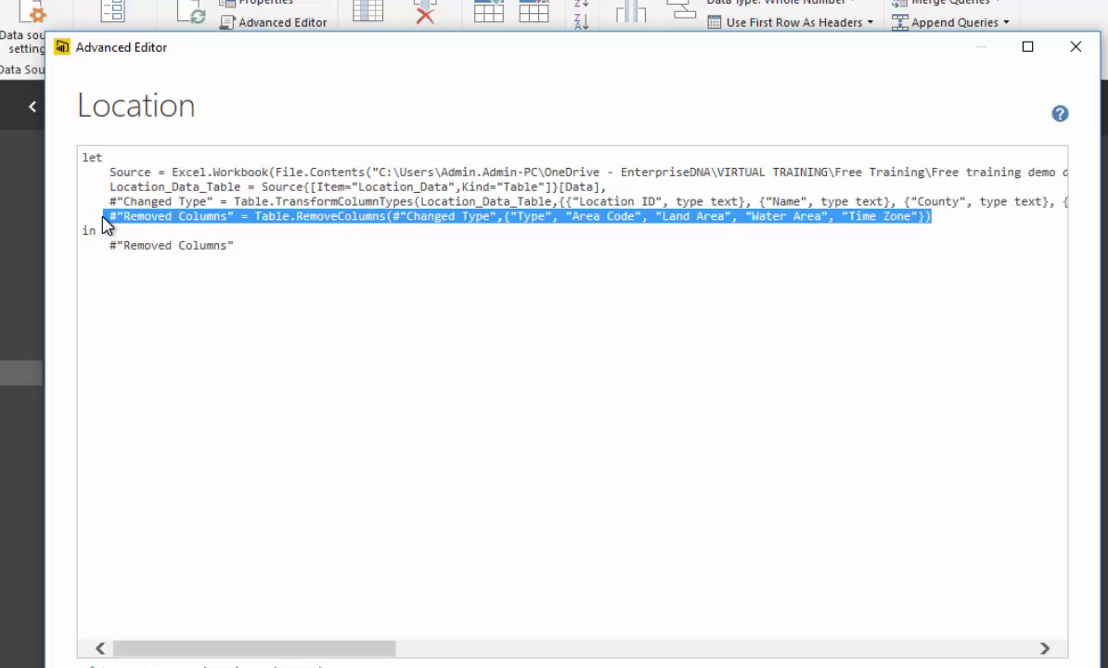
pyautogui.keyDown('shift'); pyautogui.click(103, 219); pyautogui.keyUp('shift')
pyautogui.click(1030, 666)
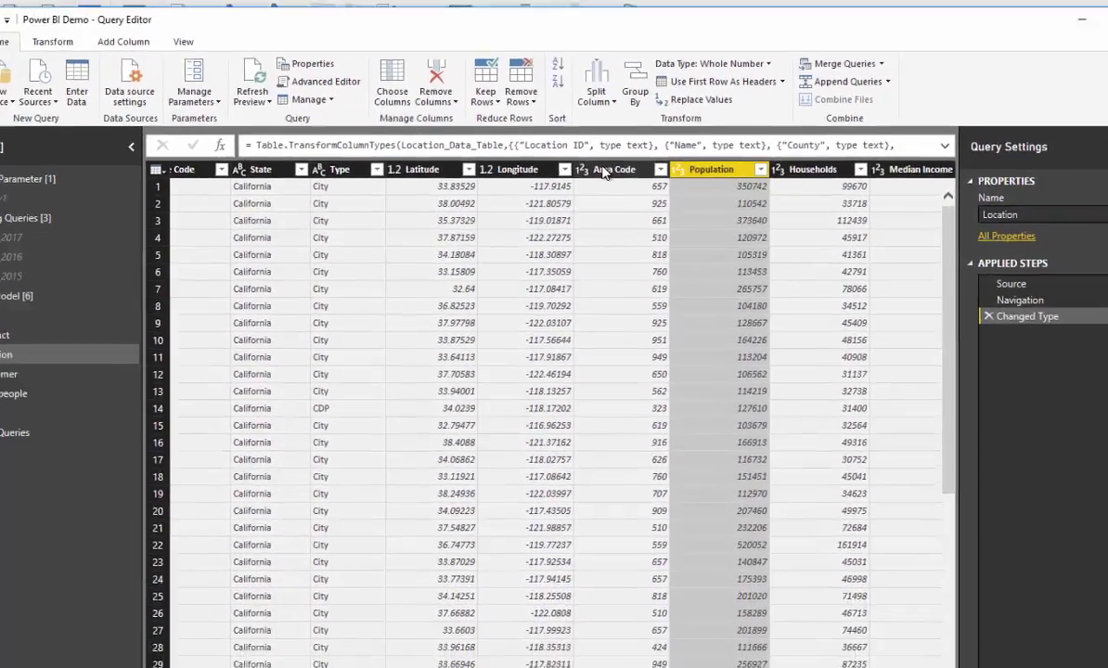
# Remove the Area Code column from the Location query and rename its Population column to Popn
pyautogui.rightClick(644, 144)
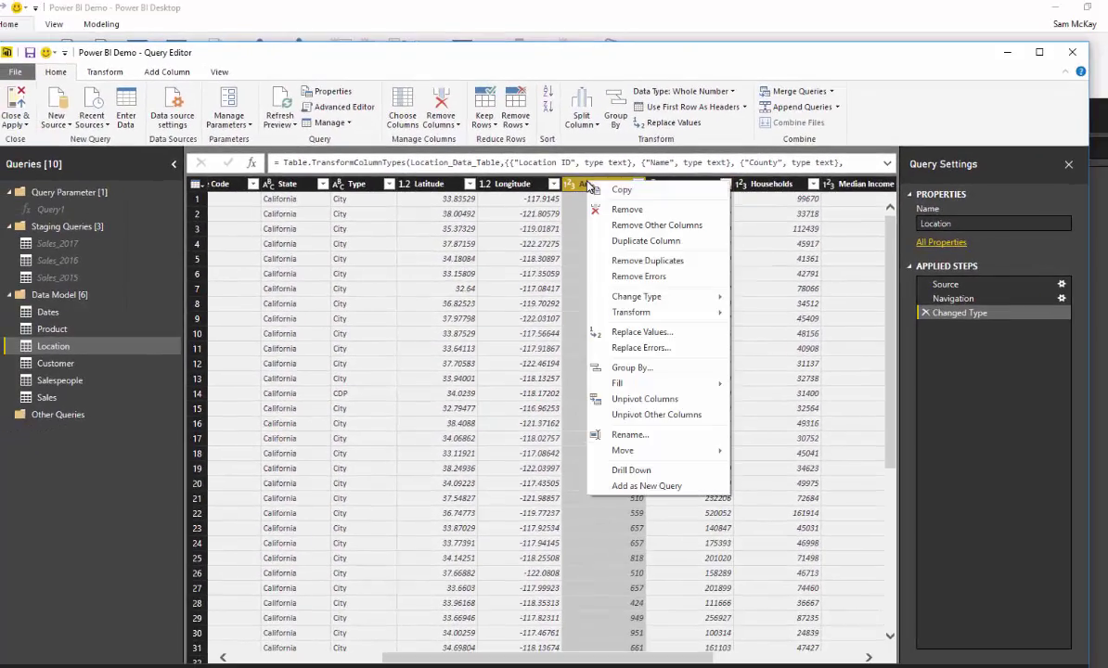
pyautogui.click(700, 185)
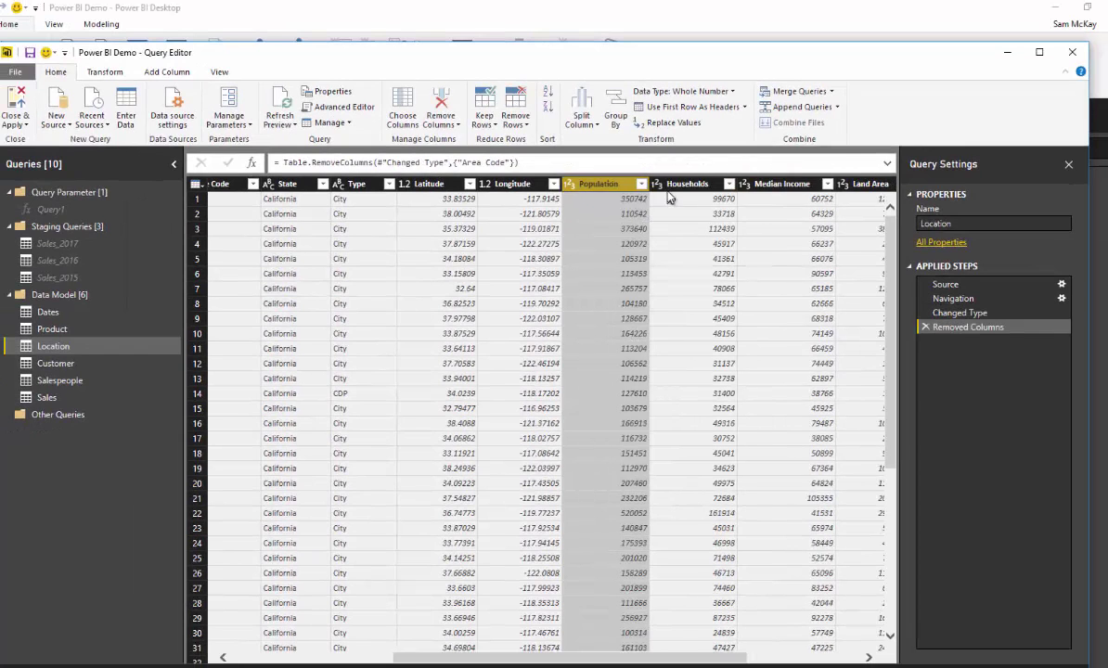
pyautogui.doubleClick(605, 183)
pyautogui.write('Po')
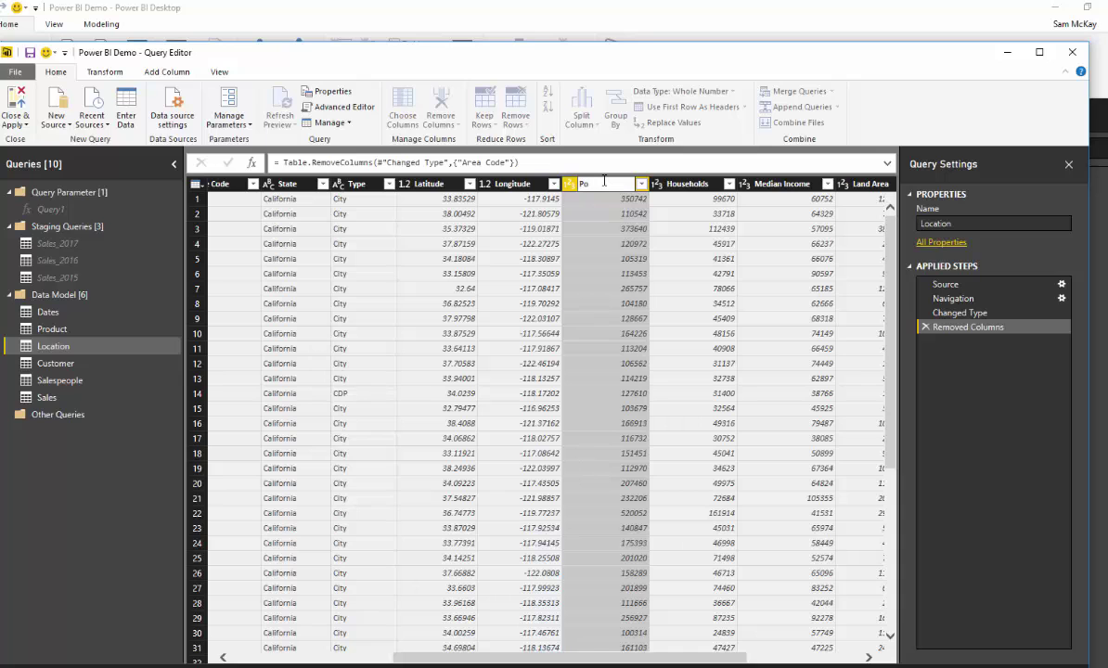
pyautogui.write('pn')
pyautogui.press('Return')
# Remove the Land Area and Water Area columns from the Location query
pyautogui.rightClick(858, 190)
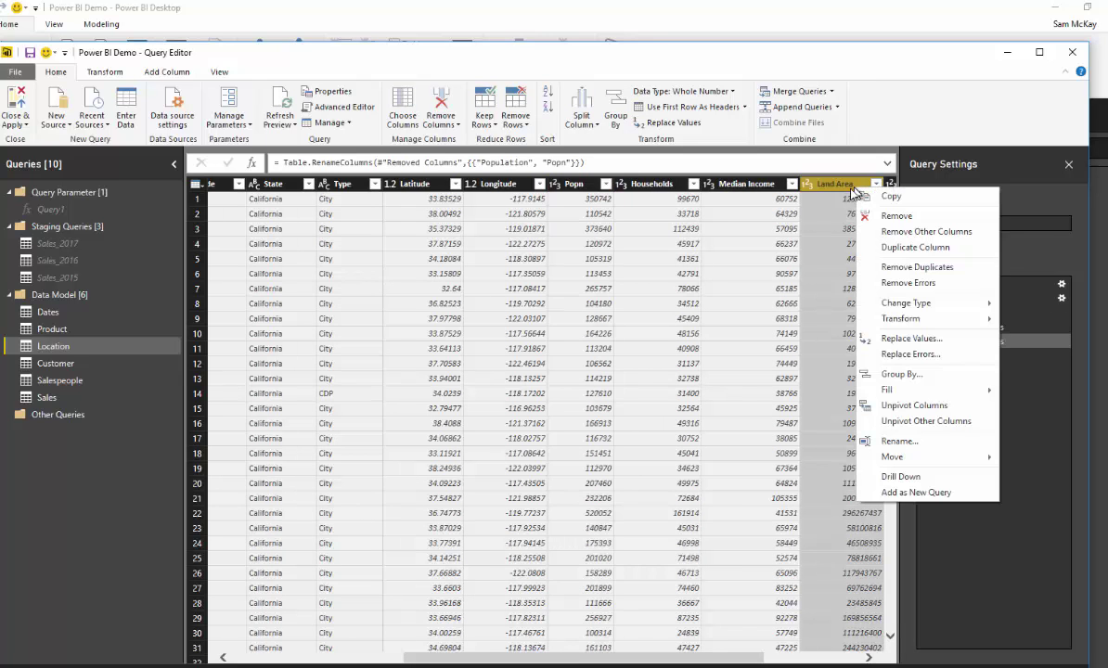
pyautogui.press('Escape')
pyautogui.moveTo(606, 659); pyautogui.dragTo(766, 208)
pyautogui.keyDown('ctrl'); pyautogui.click(743, 183); pyautogui.keyUp('ctrl')
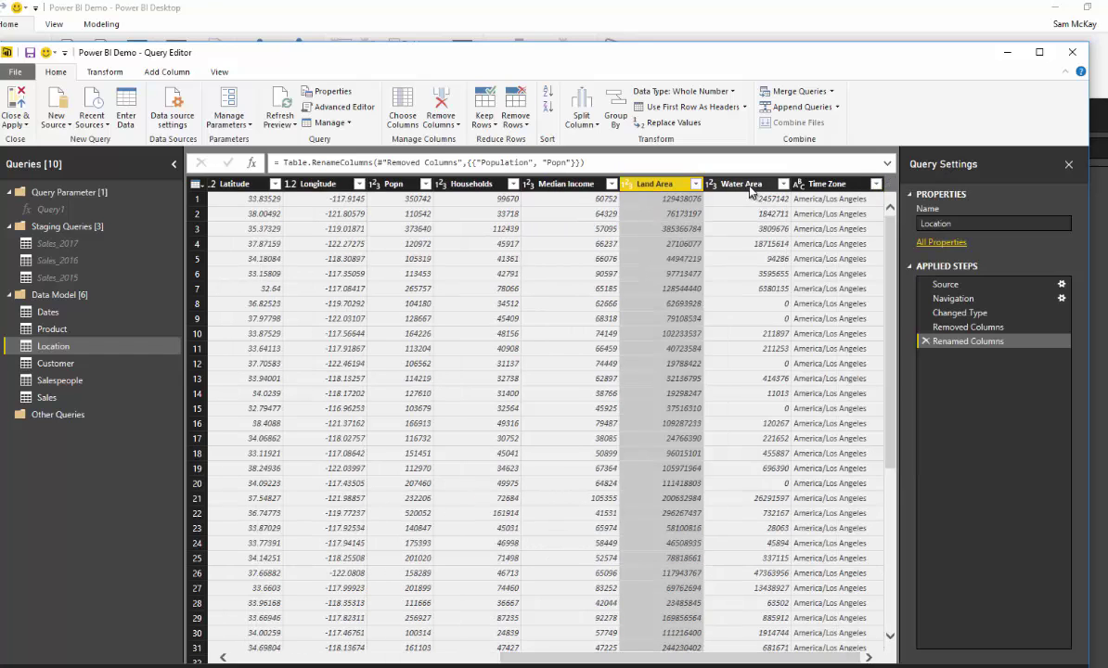
pyautogui.rightClick(749, 185)
pyautogui.click(795, 219)
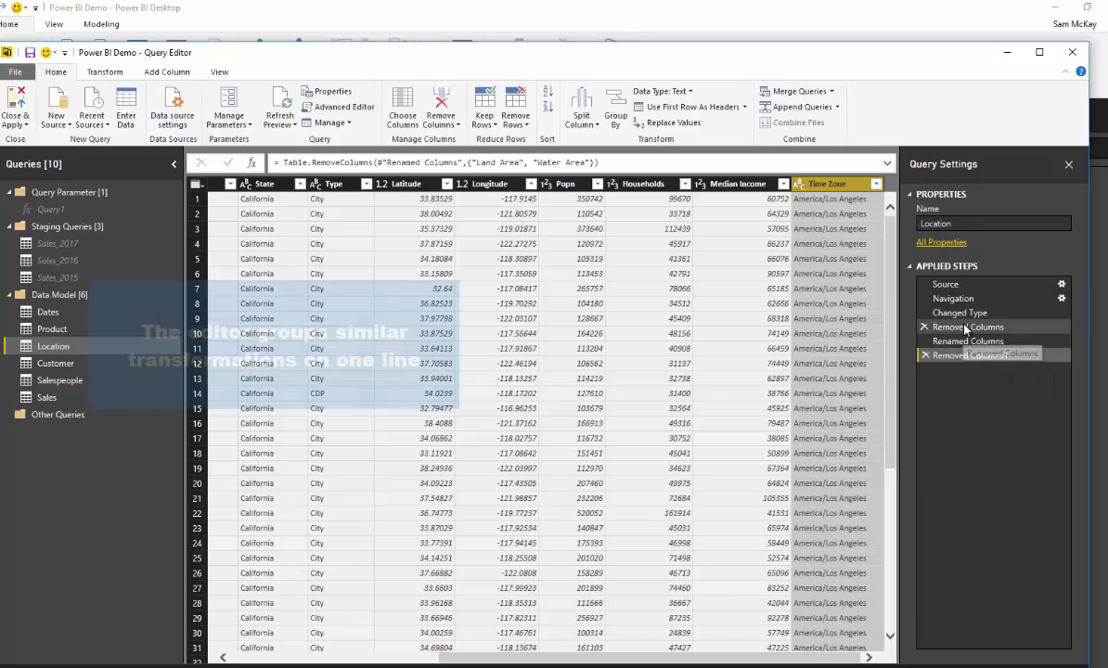
# Review in the Advanced Editor how the separate column removals and the rename are recorded in the Location query's code
pyautogui.click(336, 107)
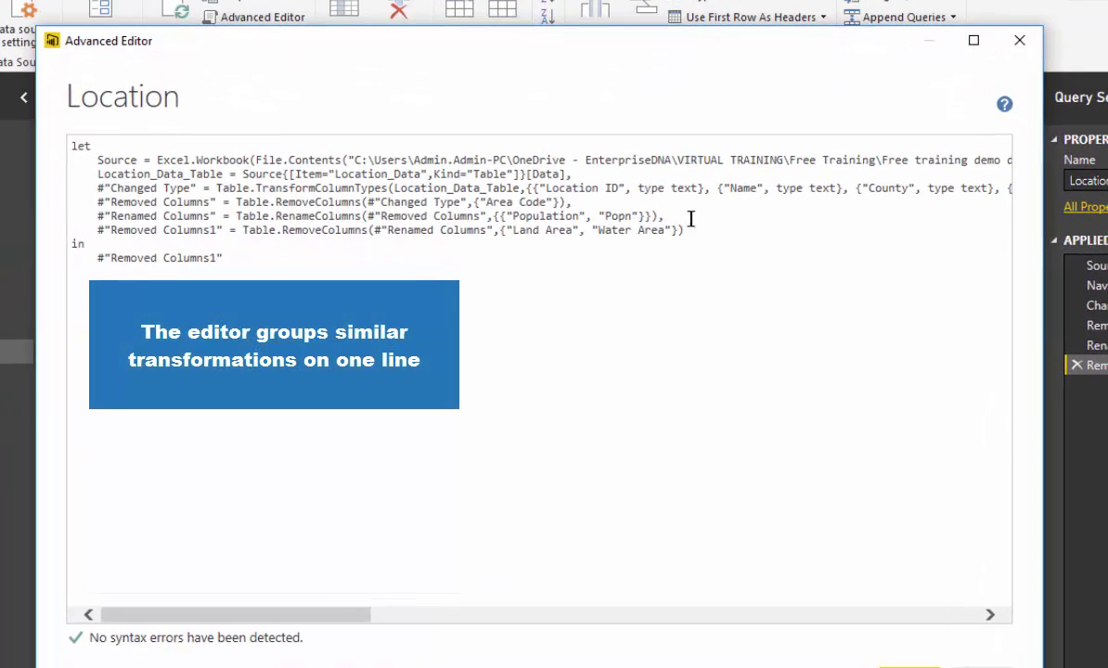
pyautogui.moveTo(573, 201); pyautogui.dragTo(67, 206)
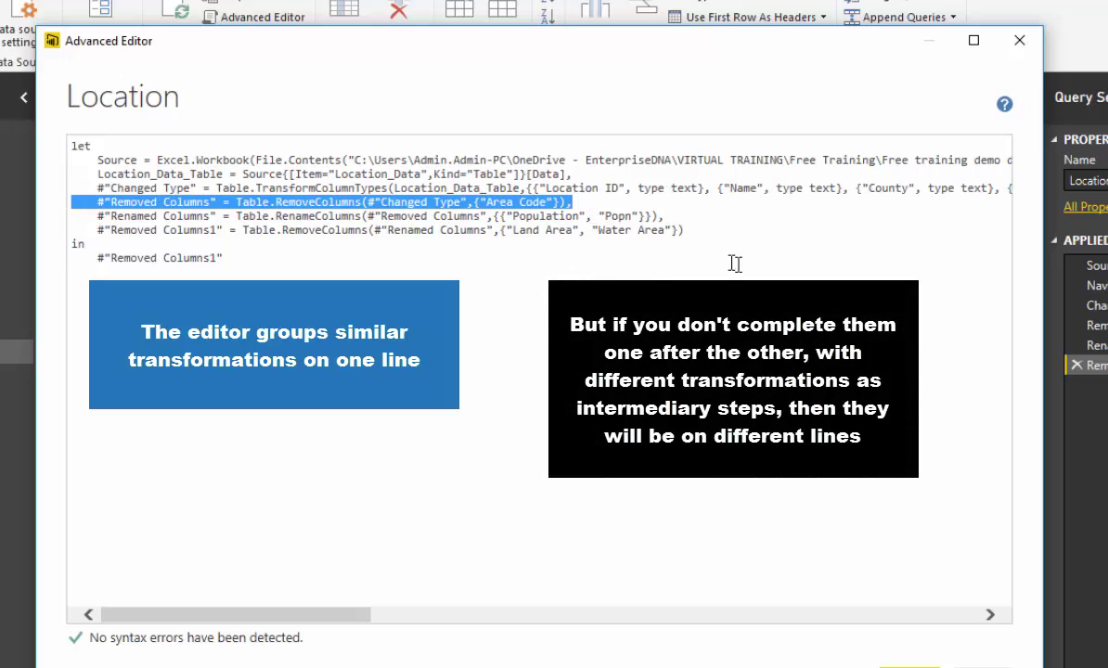
pyautogui.moveTo(72, 146); pyautogui.dragTo(105, 239)
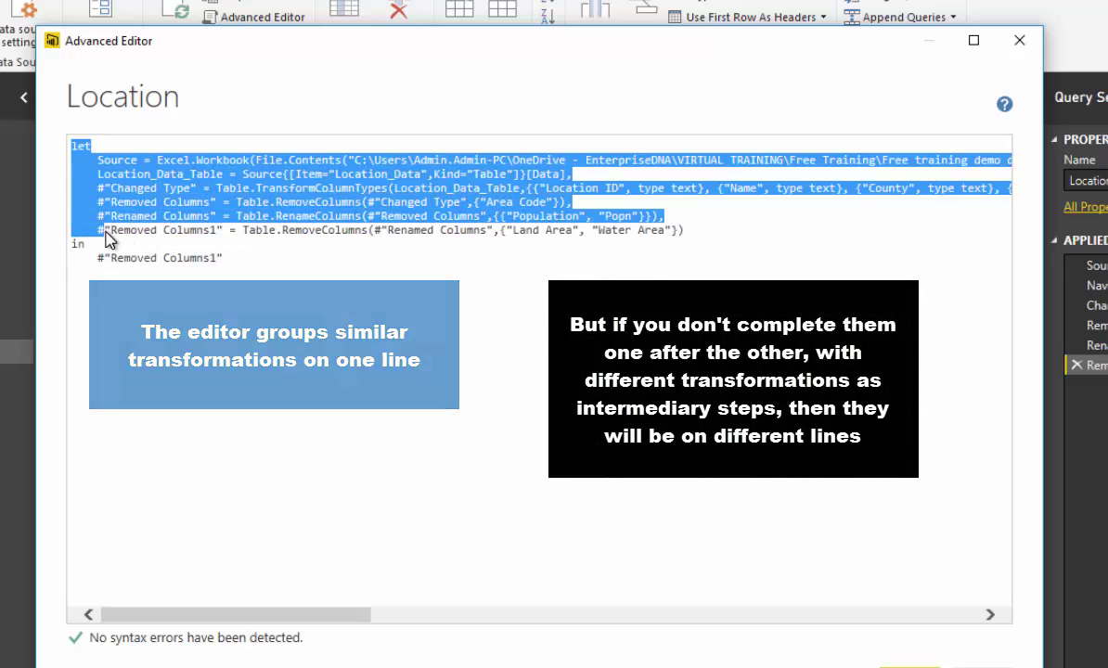
pyautogui.click(147, 202)
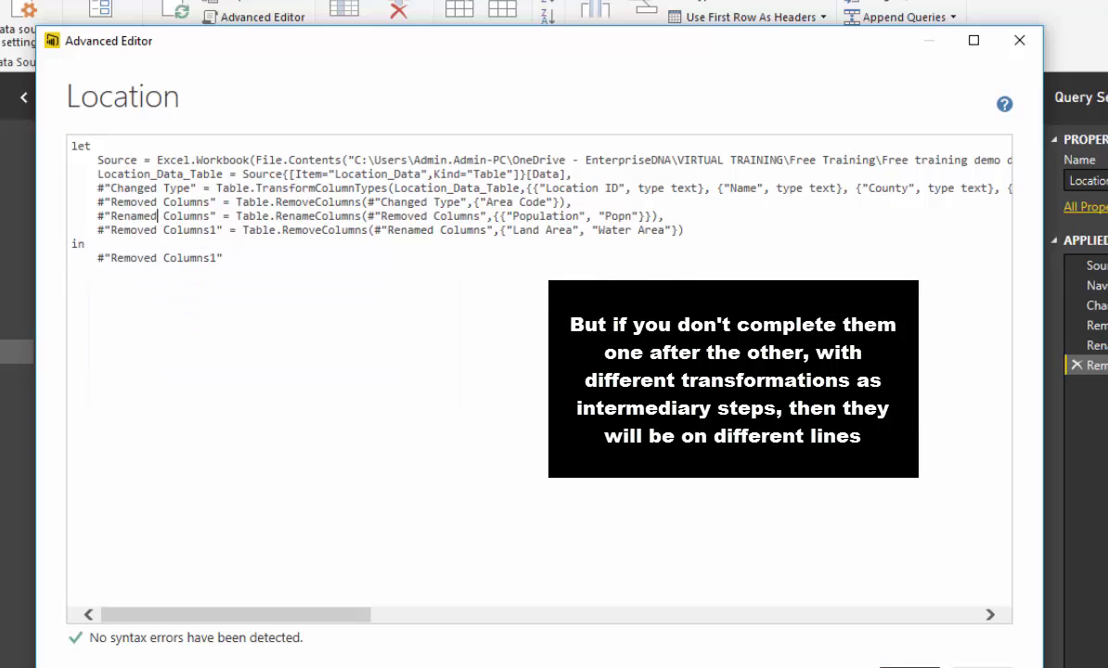
pyautogui.click(910, 666)
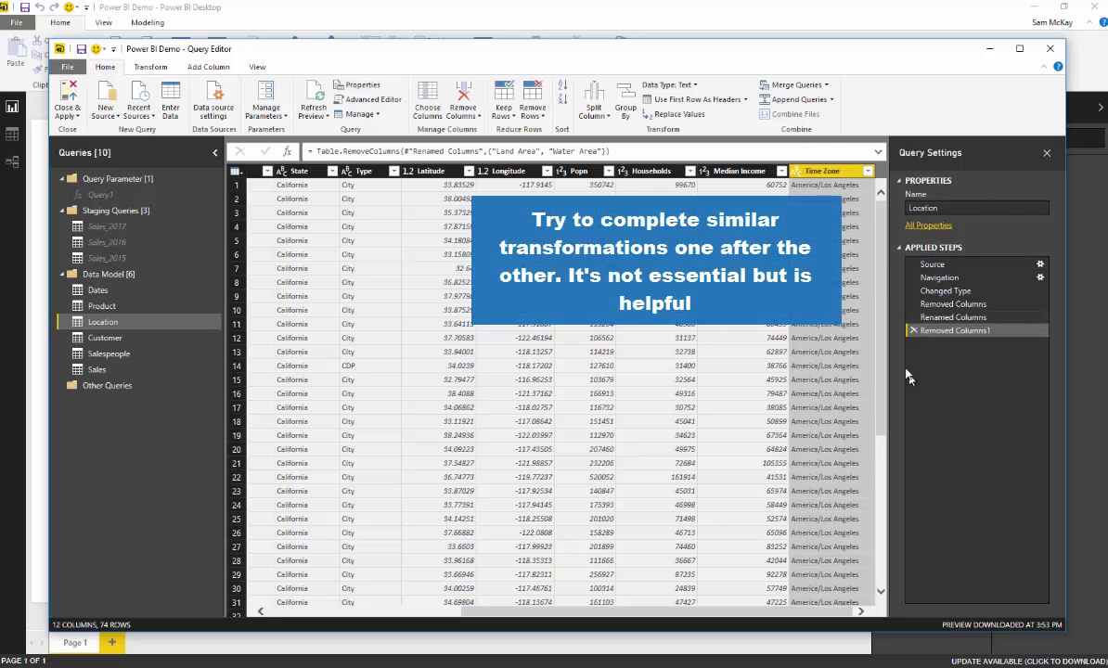
# Delete the column removal and rename steps from the Location query, going back to Changed Type
pyautogui.click(912, 332)
pyautogui.click(917, 304)
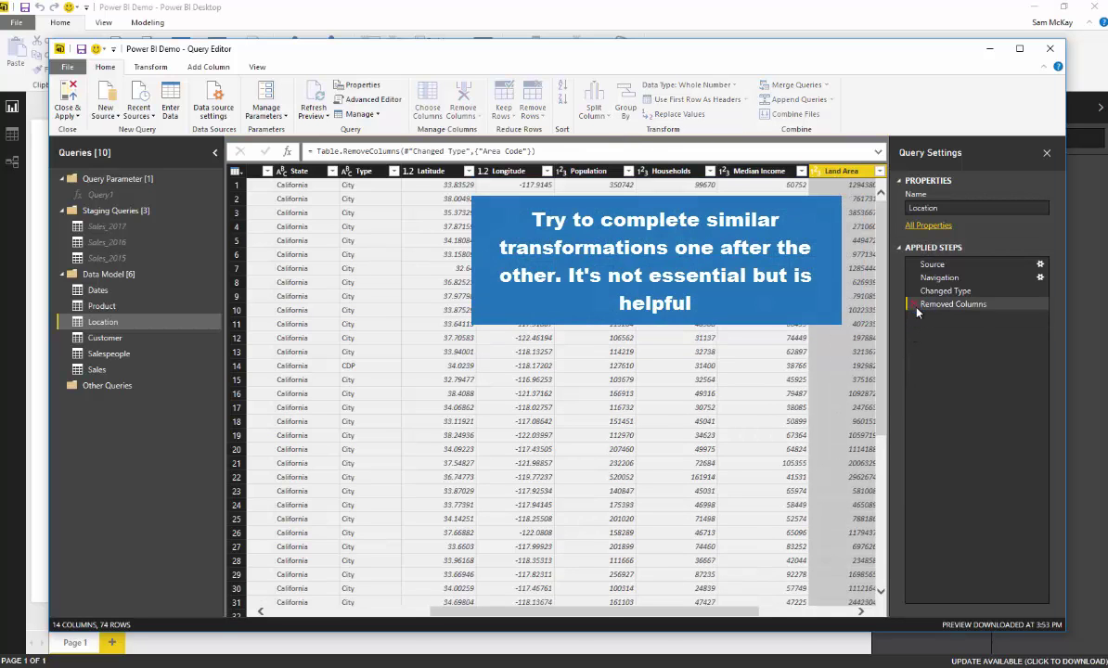
pyautogui.click(914, 304)
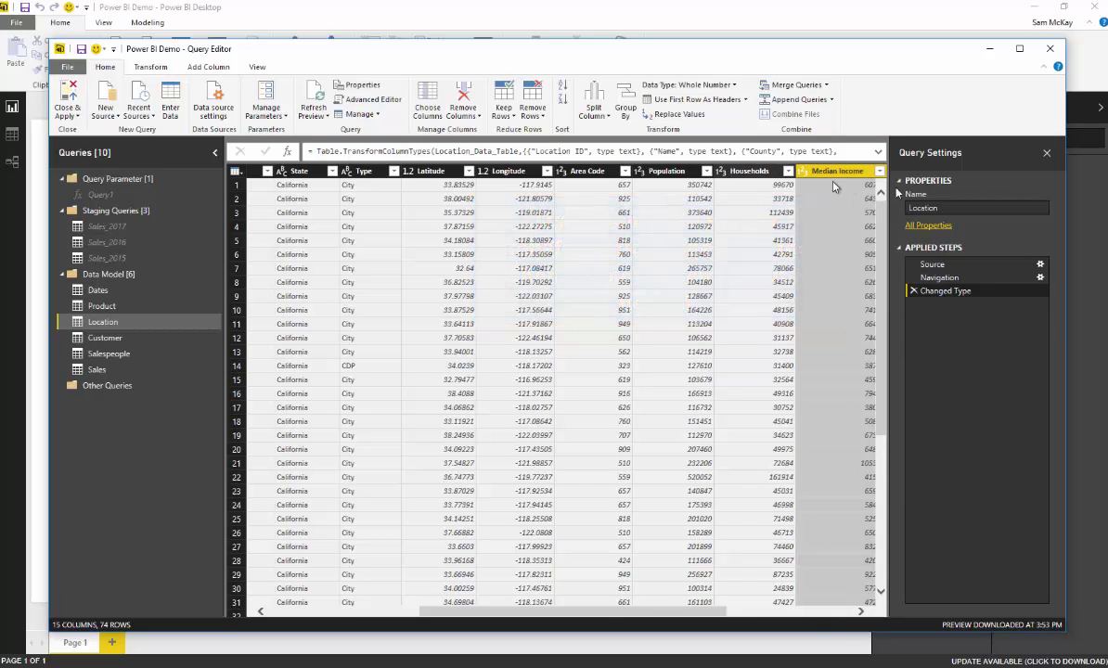
# Remove the Type, Area Code, Land Area, Water Area and Time Zone columns from the Location query in a single operation
pyautogui.hscroll(1, 724, 608)
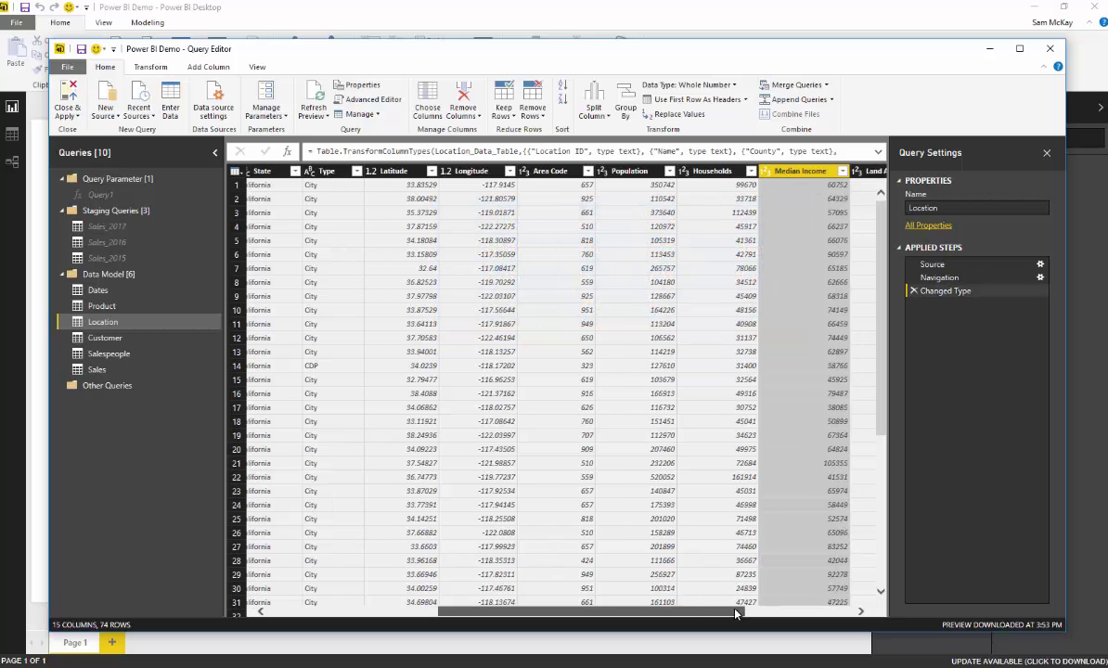
pyautogui.click(550, 171)
pyautogui.keyDown('ctrl'); pyautogui.click(327, 171); pyautogui.keyUp('ctrl')
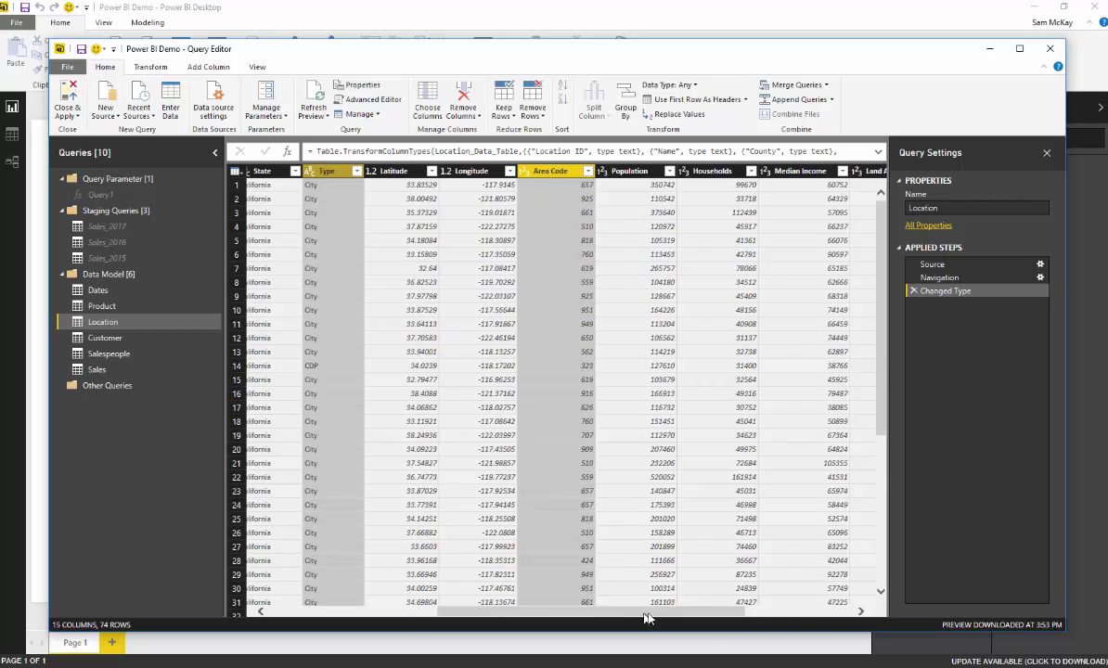
pyautogui.hscroll(3, 604, 575)
pyautogui.keyDown('ctrl'); pyautogui.click(661, 171); pyautogui.keyUp('ctrl')
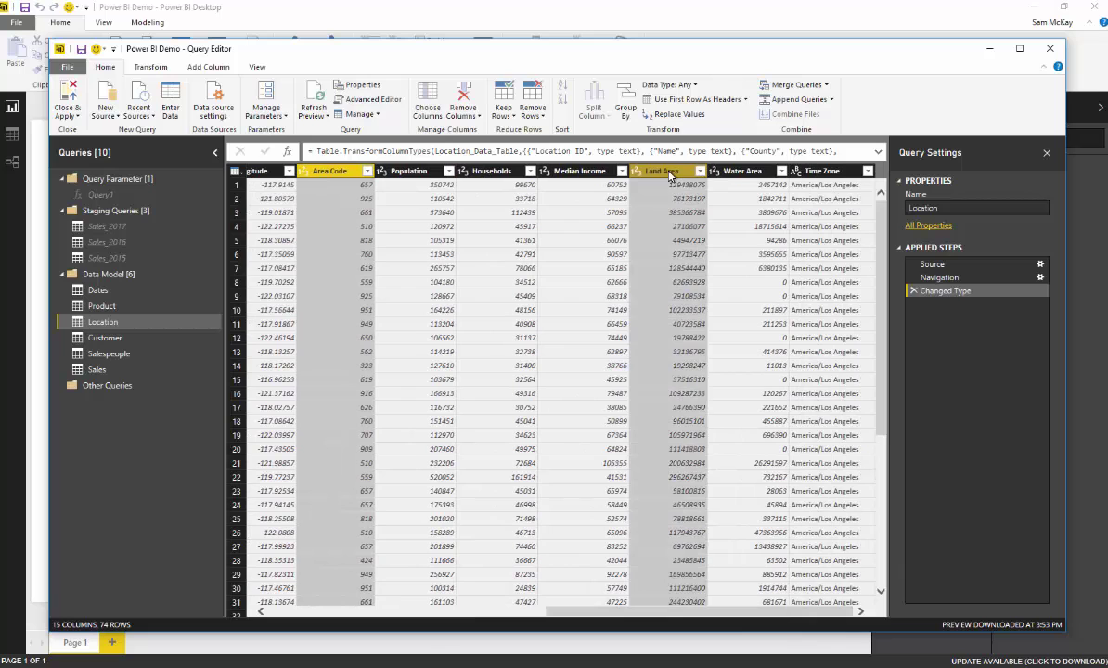
pyautogui.keyDown('ctrl'); pyautogui.click(753, 171); pyautogui.keyUp('ctrl')
pyautogui.keyDown('ctrl'); pyautogui.click(824, 171); pyautogui.keyUp('ctrl')
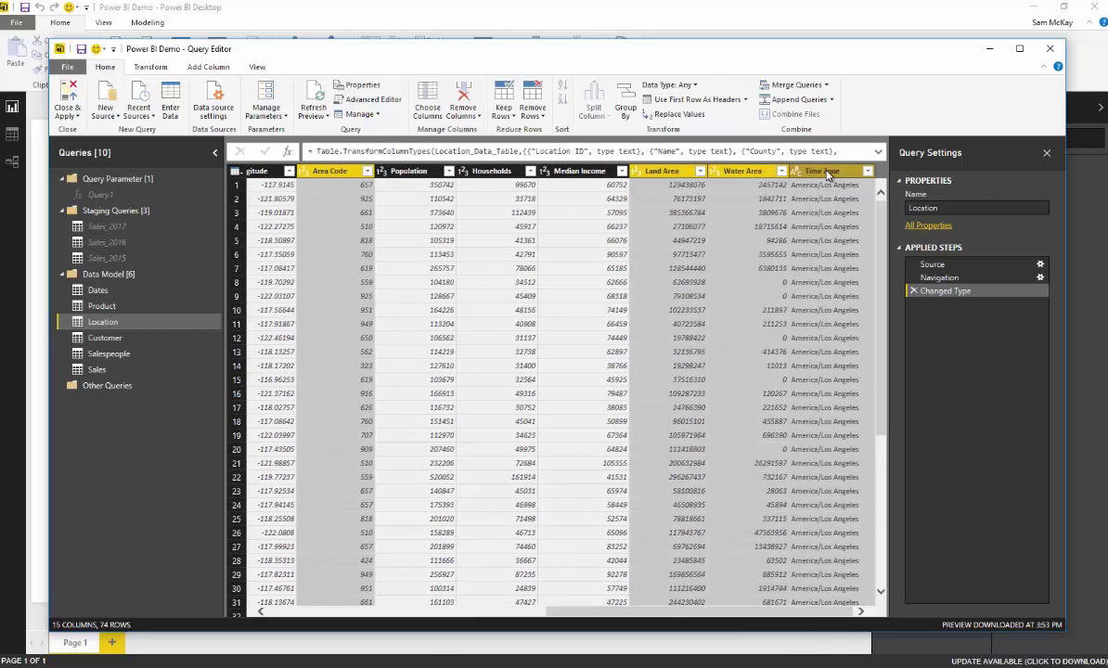
pyautogui.rightClick(828, 175)
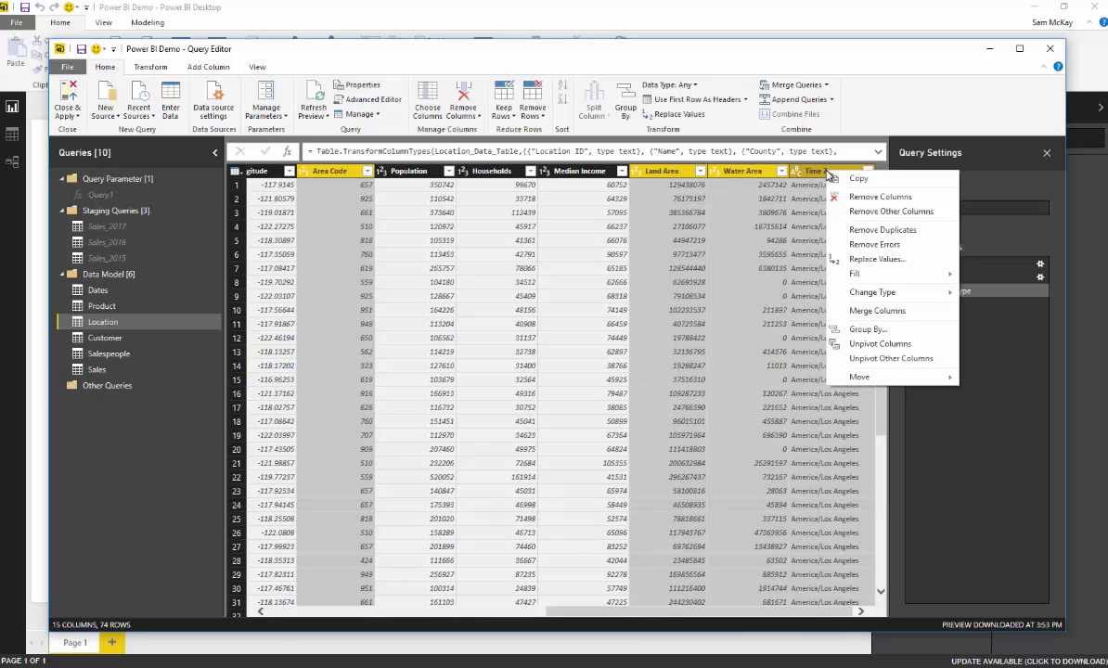
pyautogui.click(878, 197)
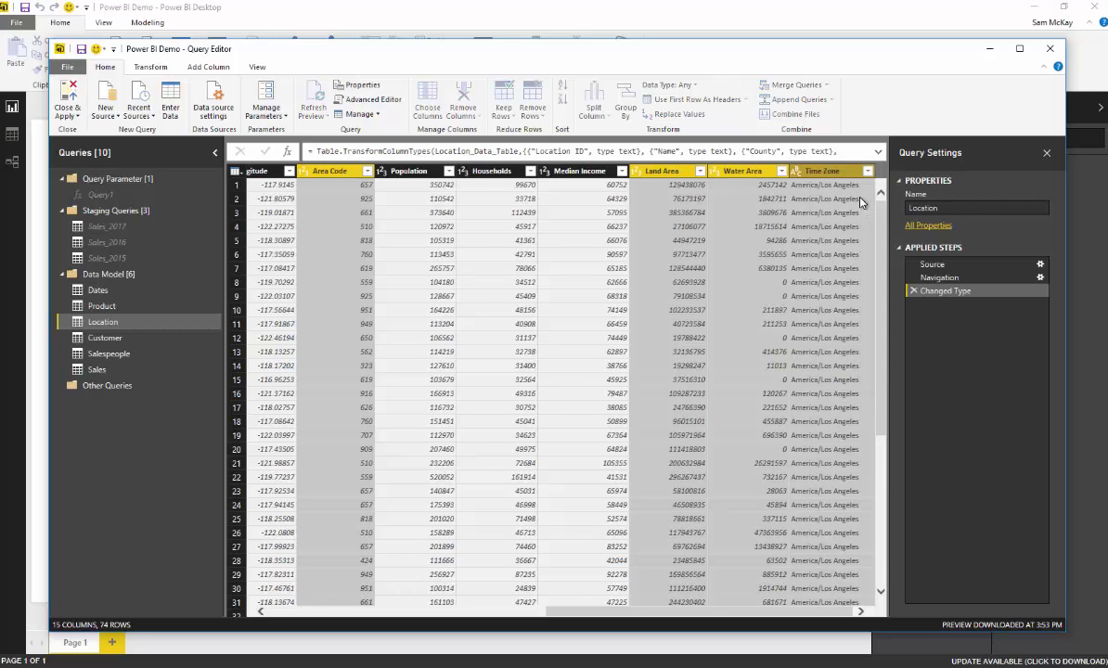
pyautogui.moveTo(765, 612); pyautogui.dragTo(489, 598)
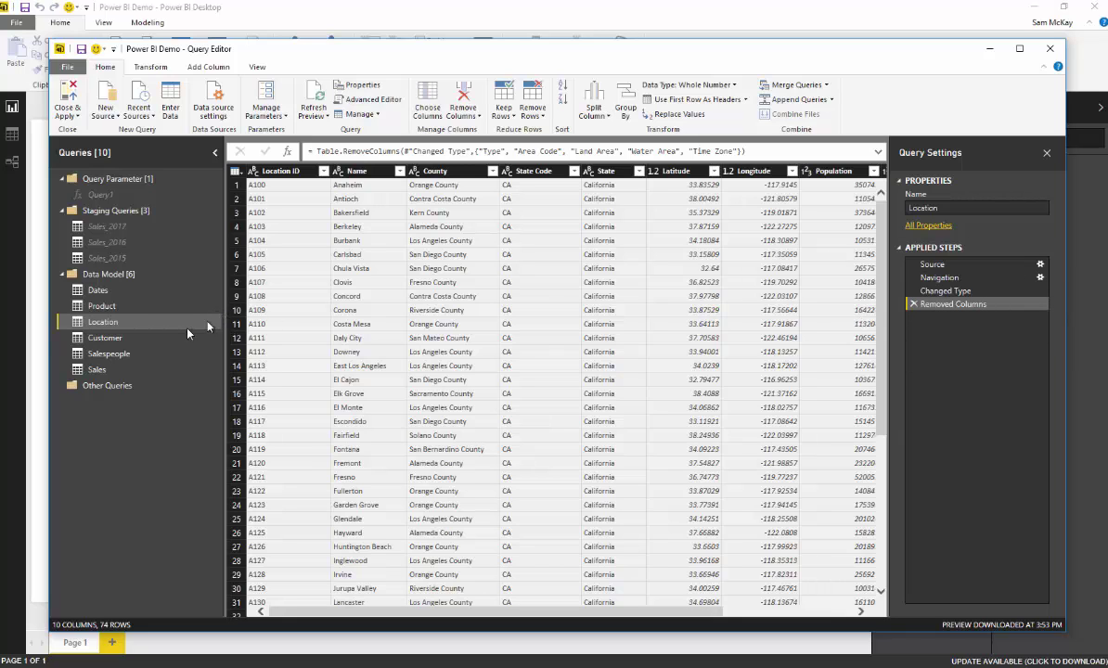
# Look through the Customer, Salespeople and Sales queries
pyautogui.click(102, 338)
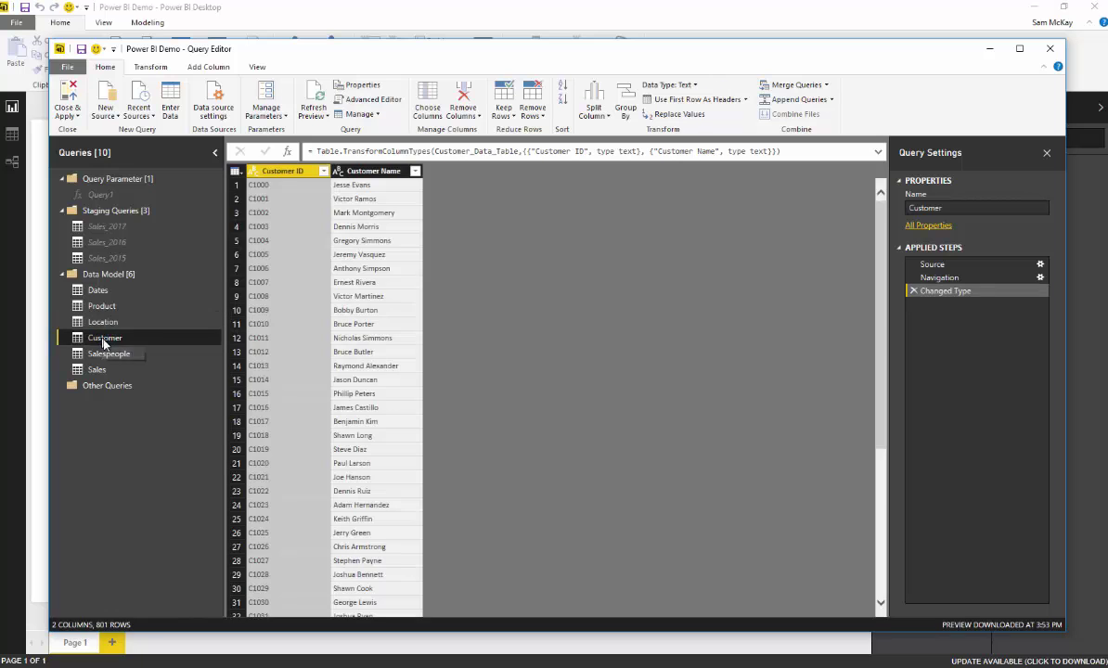
pyautogui.click(109, 360)
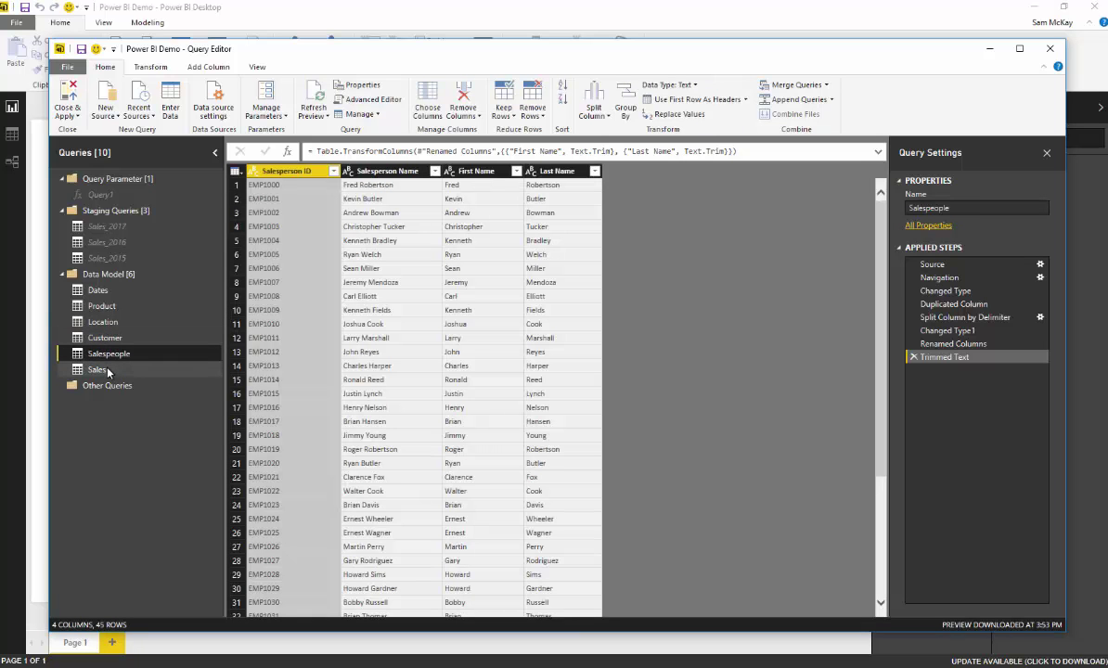
pyautogui.click(102, 370)
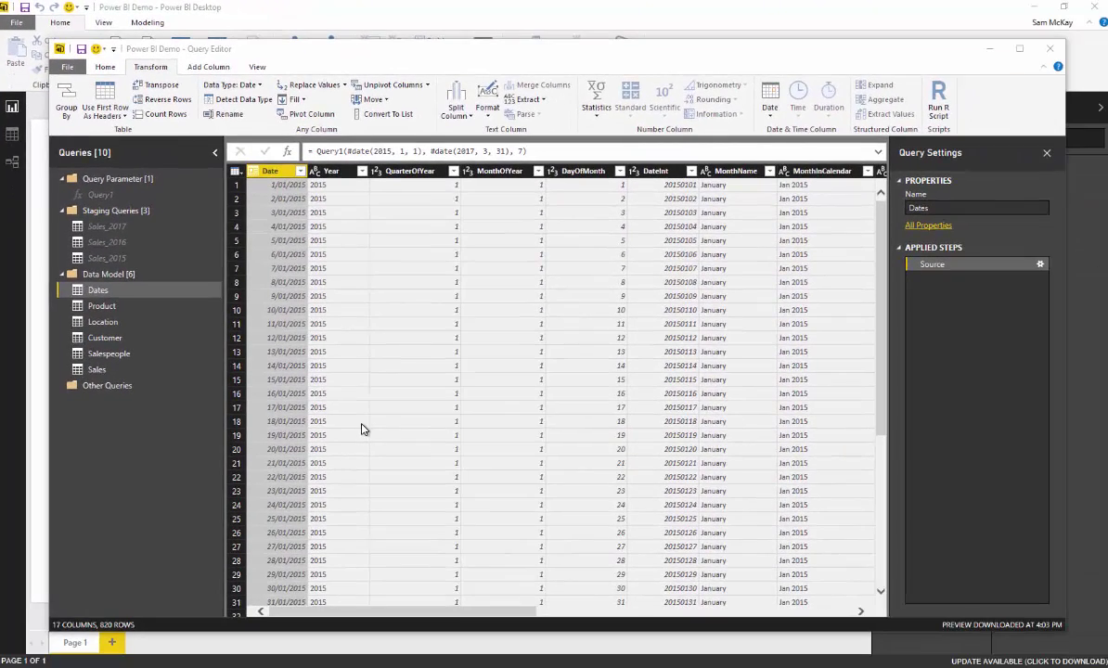
# Remove the DateInt, DayInWeek, DayOfWeekName, WeekEnding and Week Number columns from the Dates query in a single operation
pyautogui.moveTo(425, 614); pyautogui.dragTo(437, 615)
pyautogui.moveTo(440, 615); pyautogui.dragTo(490, 607)
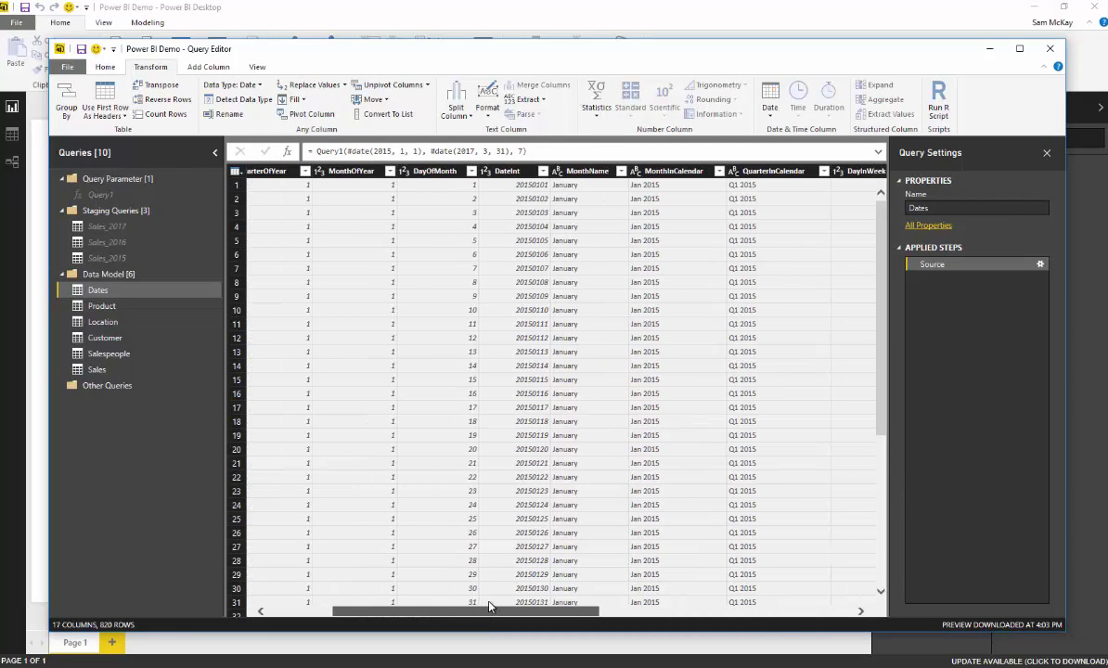
pyautogui.moveTo(489, 601); pyautogui.dragTo(497, 588)
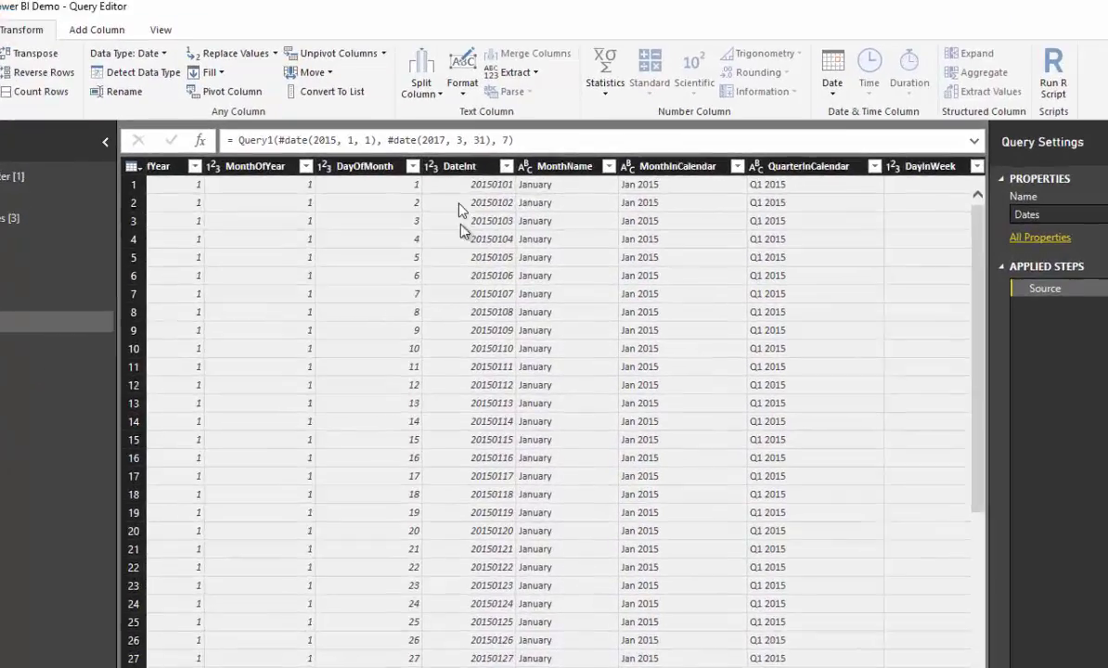
pyautogui.click(459, 166)
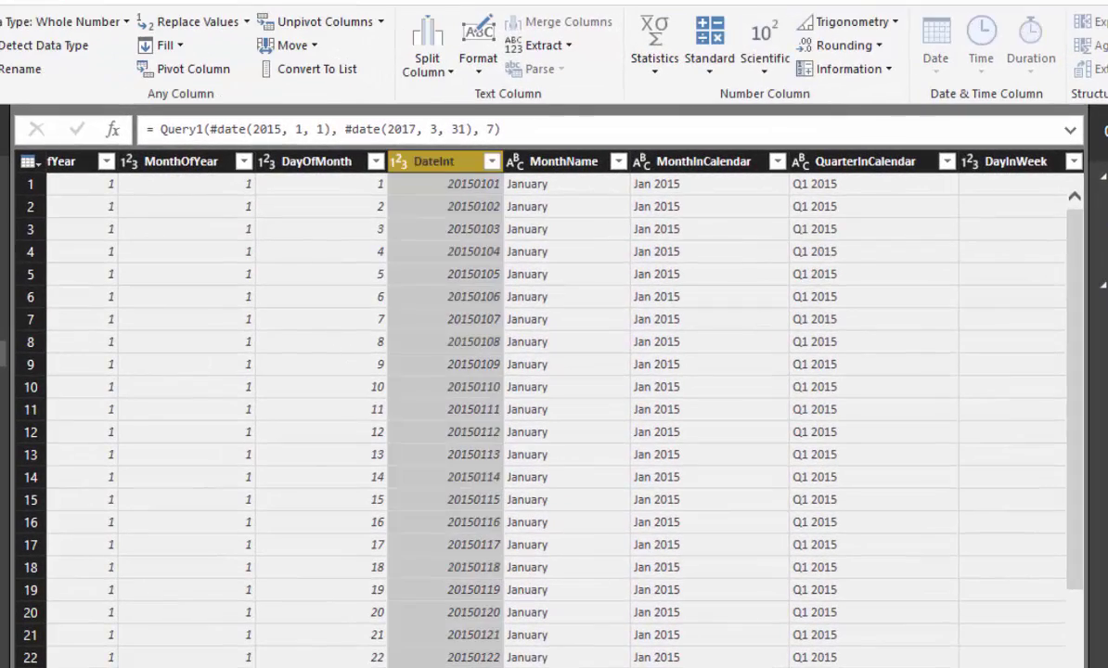
pyautogui.hscroll(5, 556, 399)
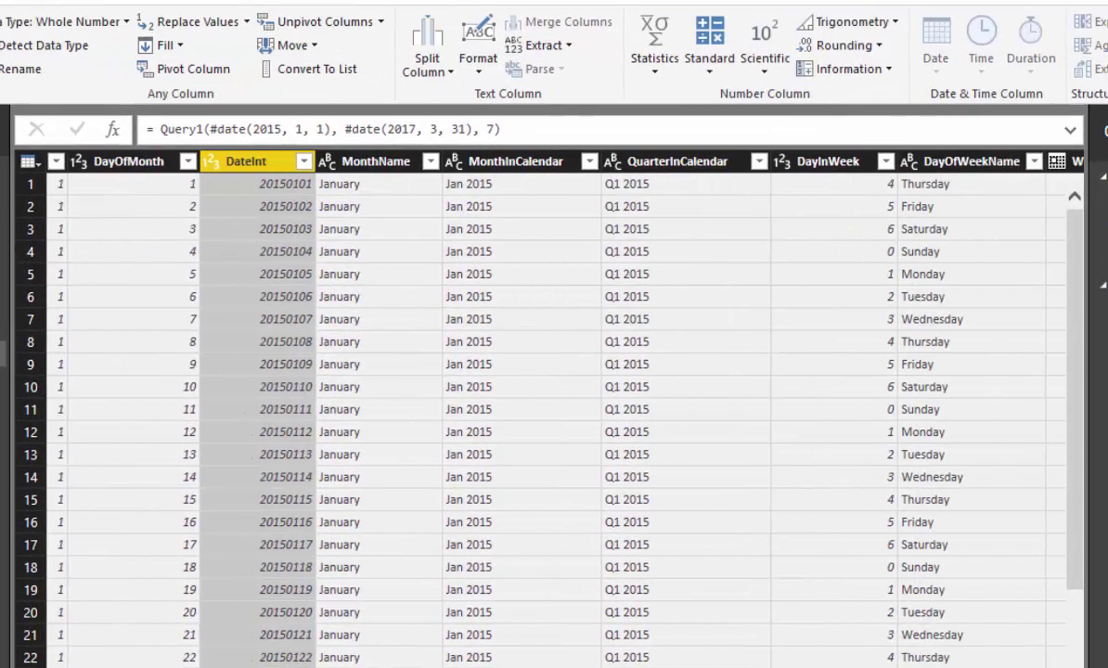
pyautogui.hscroll(4, 557, 399)
pyautogui.click(826, 165)
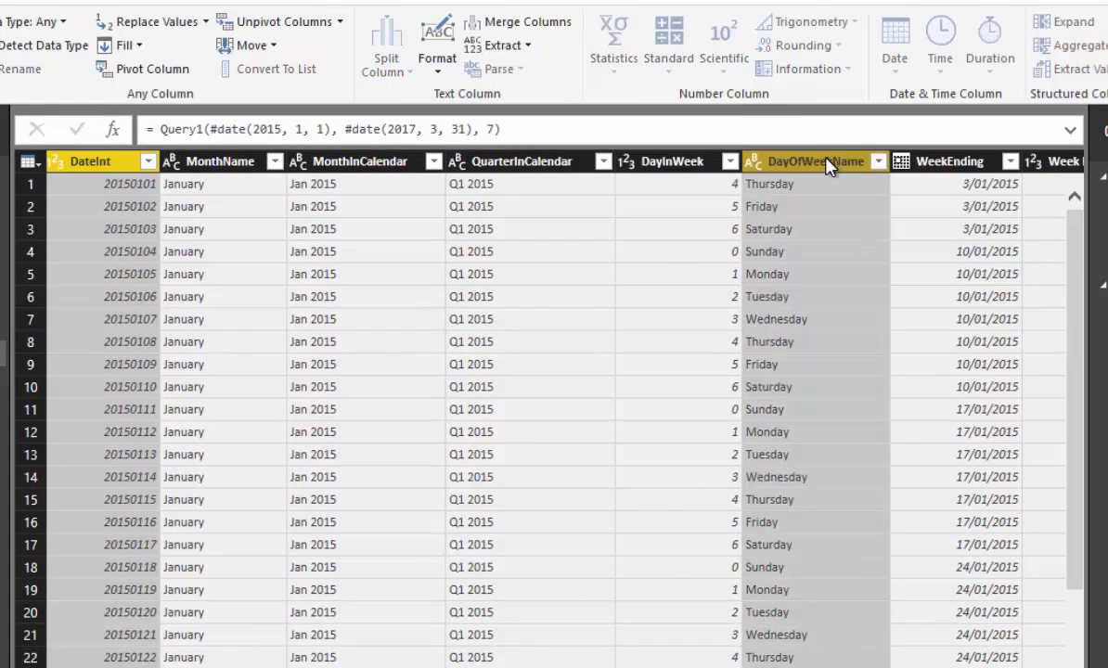
pyautogui.keyDown('ctrl'); pyautogui.click(660, 163); pyautogui.keyUp('ctrl')
pyautogui.hscroll(3, 594, 625)
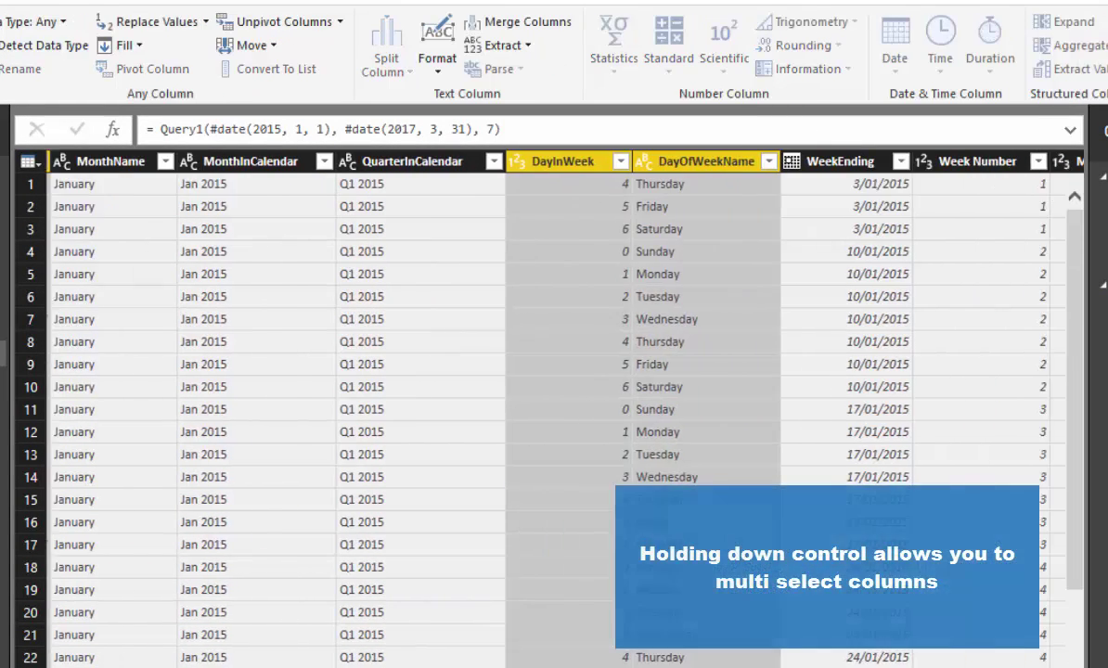
pyautogui.hscroll(5, 594, 625)
pyautogui.keyDown('ctrl'); pyautogui.click(685, 166); pyautogui.keyUp('ctrl')
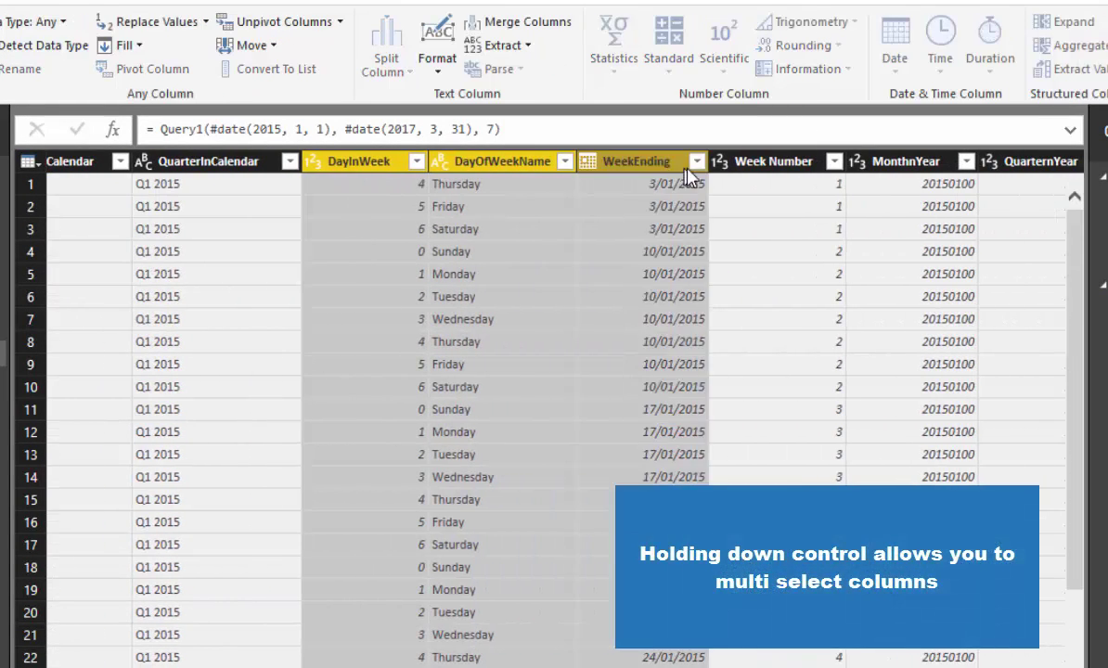
pyautogui.keyDown('ctrl'); pyautogui.click(791, 164); pyautogui.keyUp('ctrl')
pyautogui.rightClick(796, 165)
pyautogui.click(826, 203)
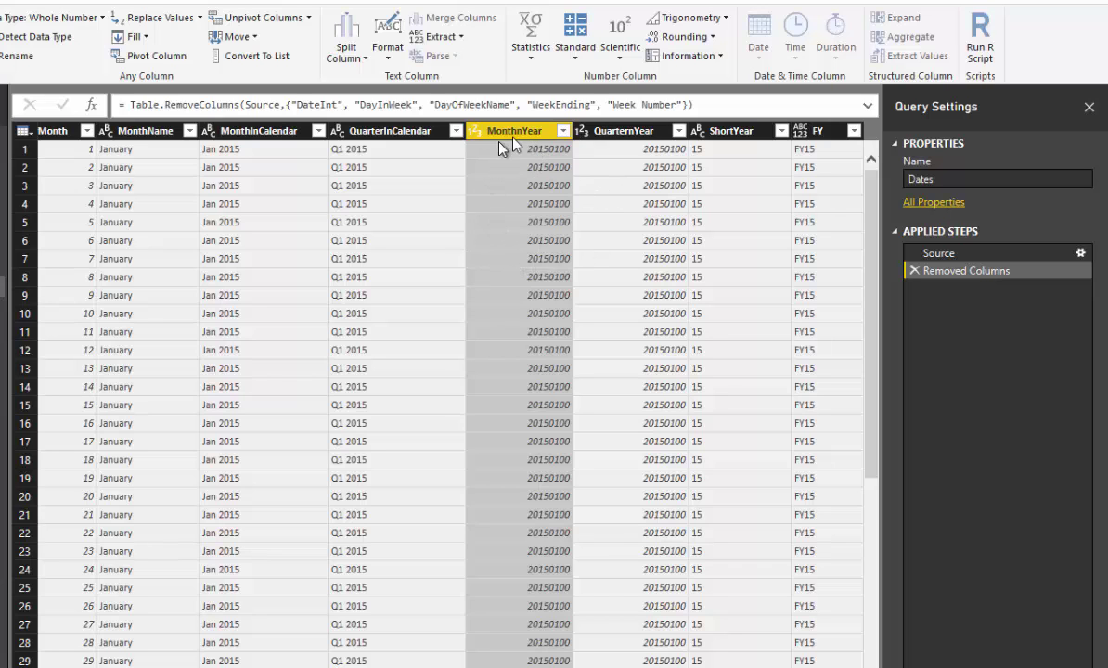
# Rename the MonthInCalendar column to "Month & Year" and the QuarterInCalendar column to "Quarter & Year"
pyautogui.doubleClick(283, 134)
pyautogui.write('Month & Ye')
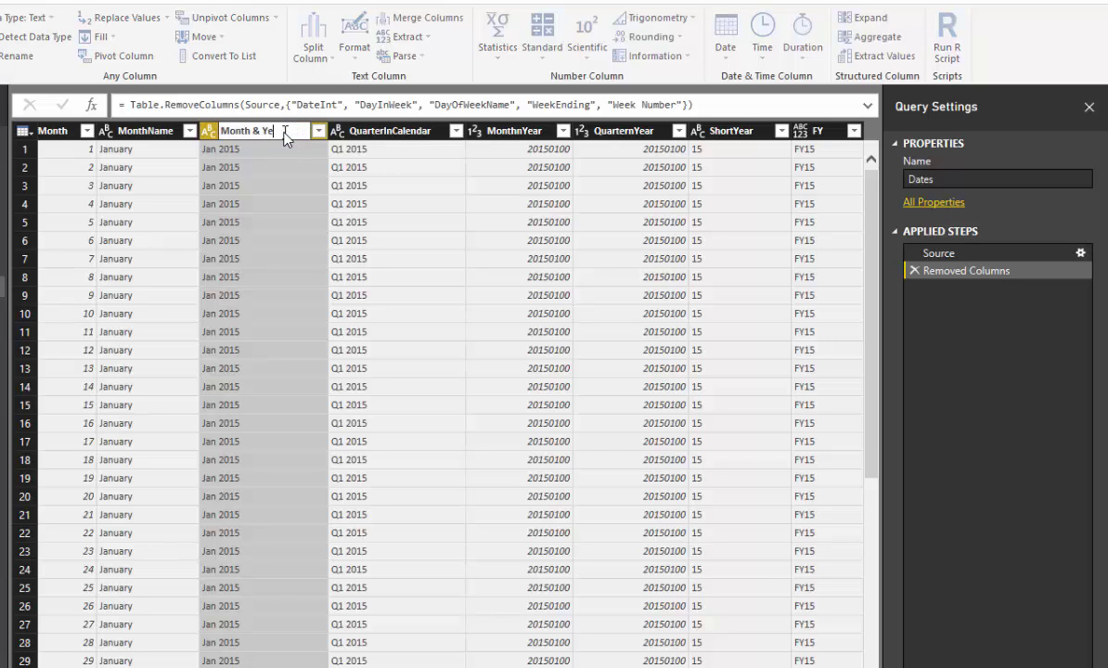
pyautogui.press('Return')
pyautogui.doubleClick(421, 133)
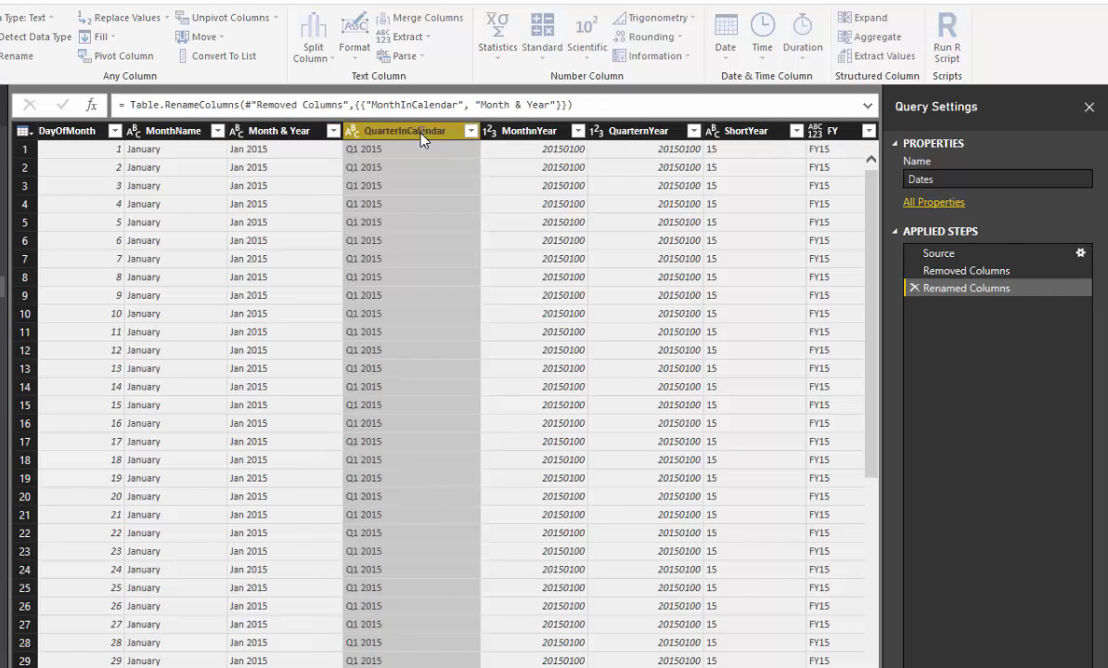
pyautogui.write('Quarter')
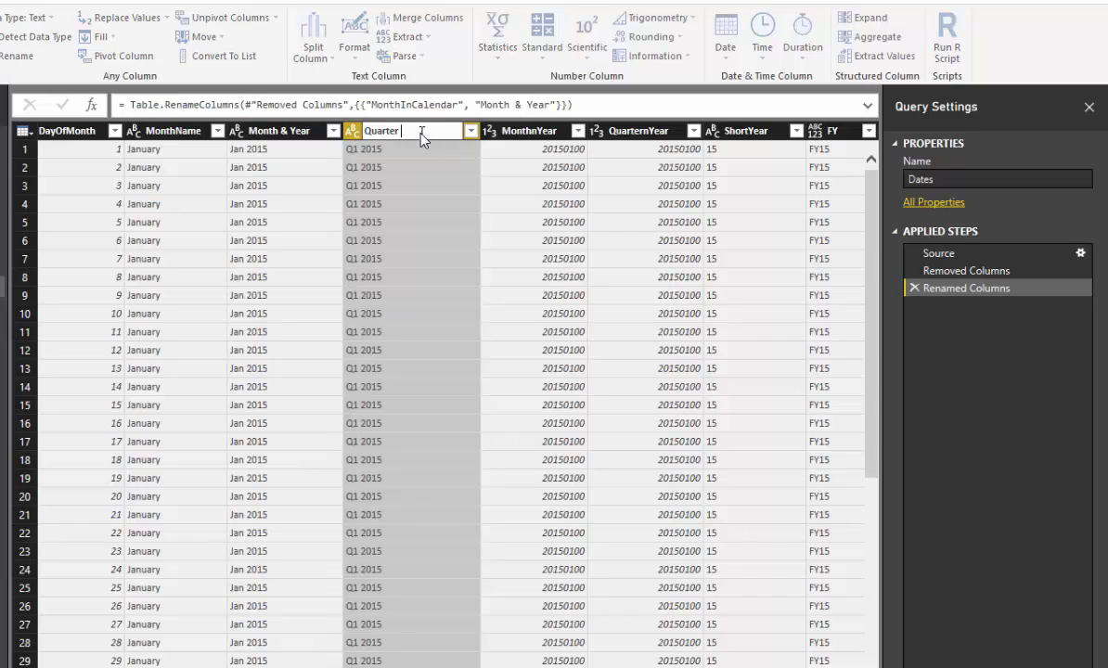
pyautogui.press('Return')
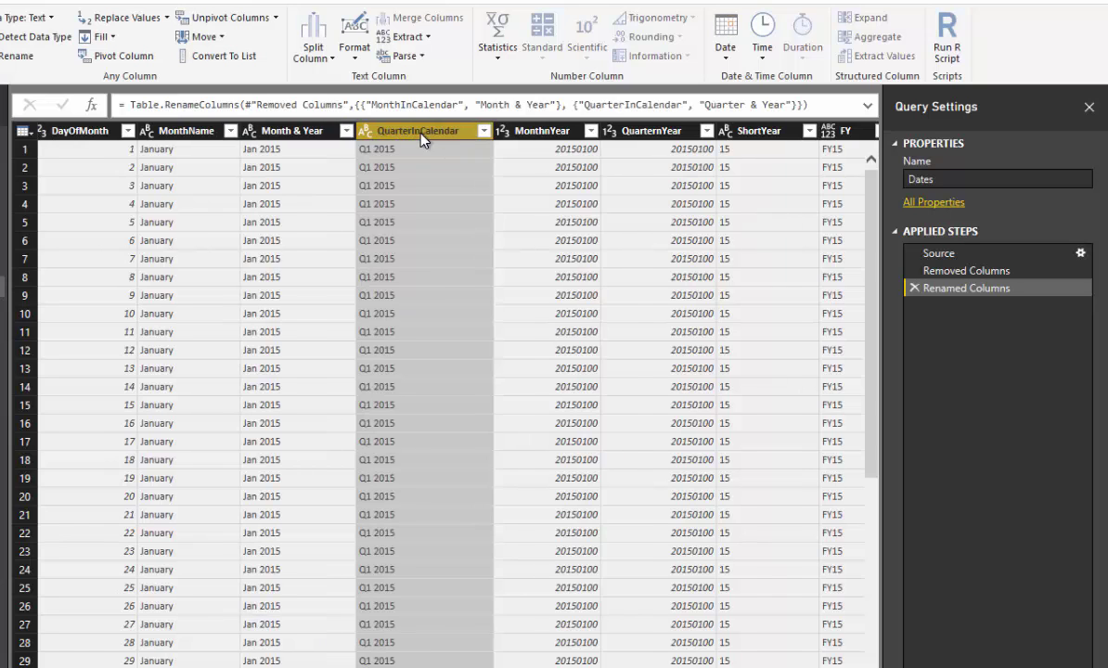
# Rename the MonthName column to "Month Name" in the Dates query
pyautogui.hscroll(-3, 569, 648)
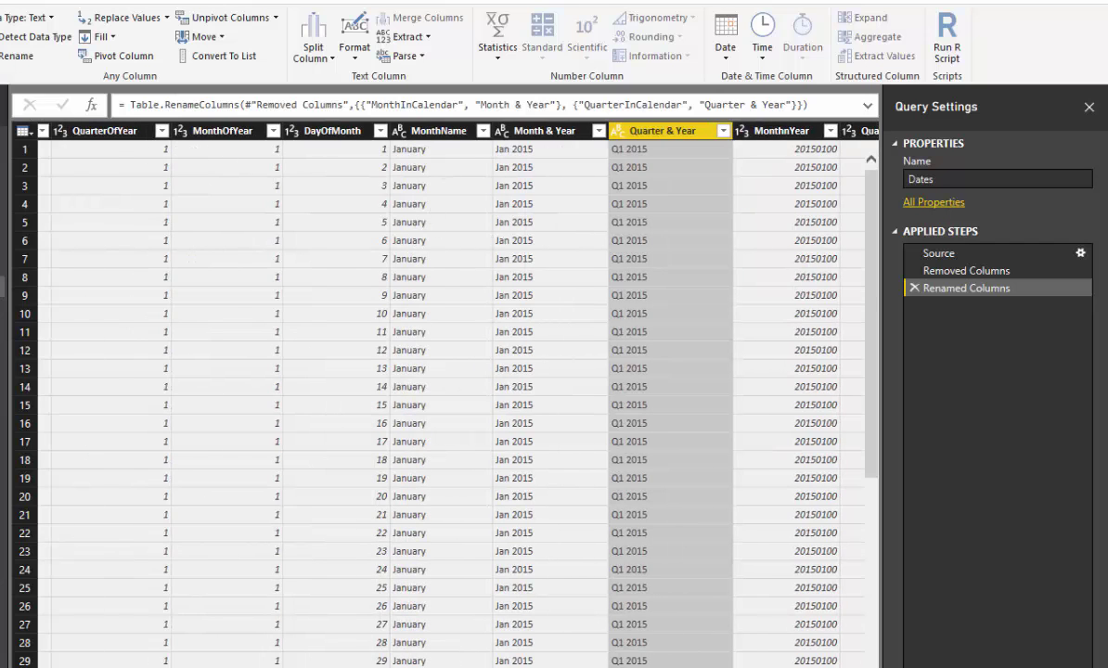
pyautogui.hscroll(-2, 445, 395)
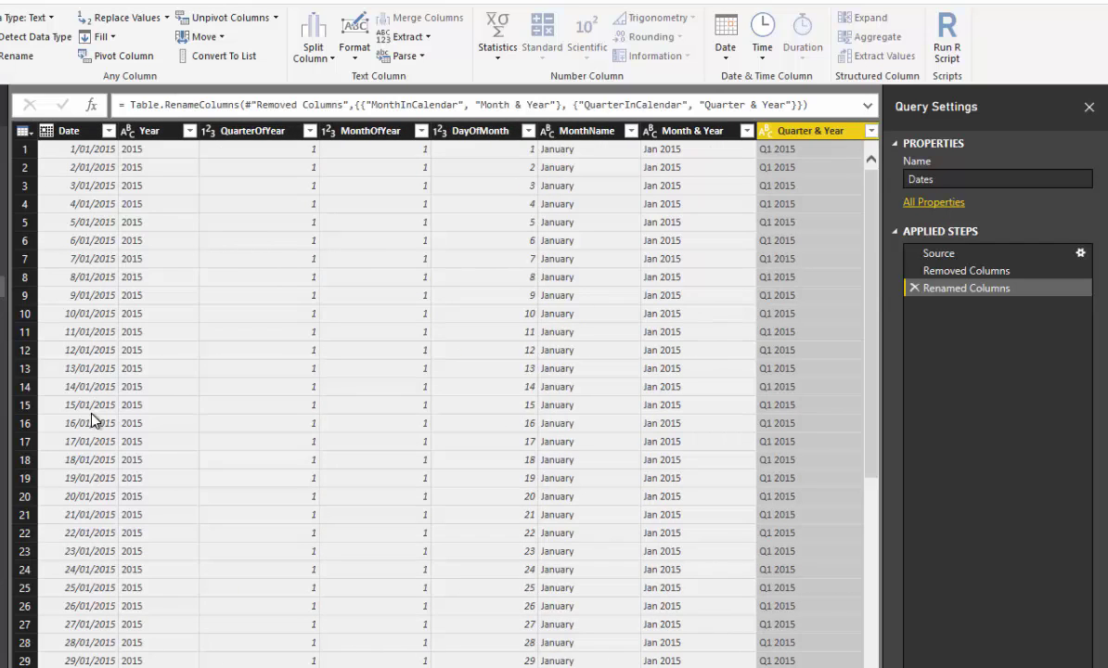
pyautogui.click(583, 132)
pyautogui.doubleClick(586, 133)
pyautogui.click(590, 133)
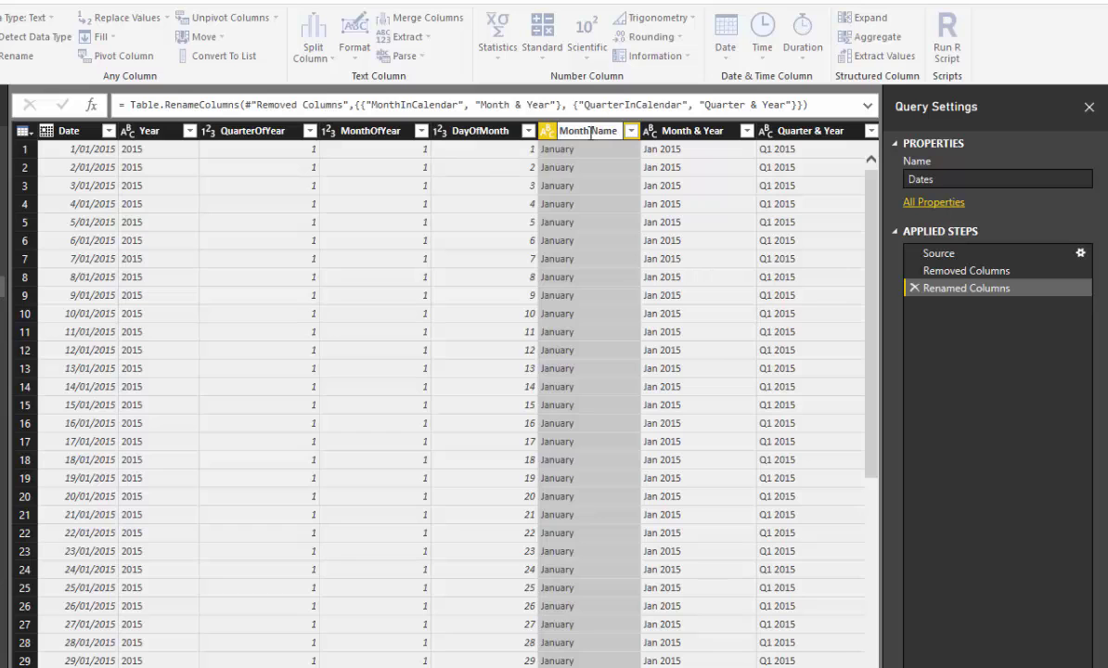
pyautogui.press('Return')
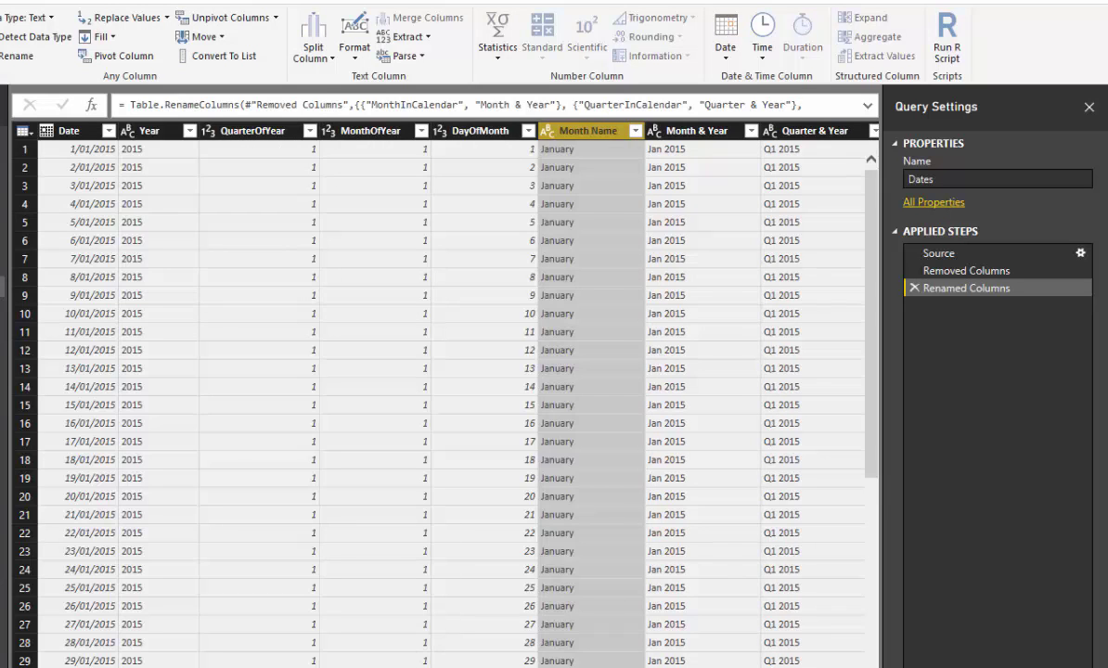
# Rename the ShortYear column to "Short Year" in the Dates query
pyautogui.hscroll(1, 408, 650)
pyautogui.hscroll(3, 426, 371)
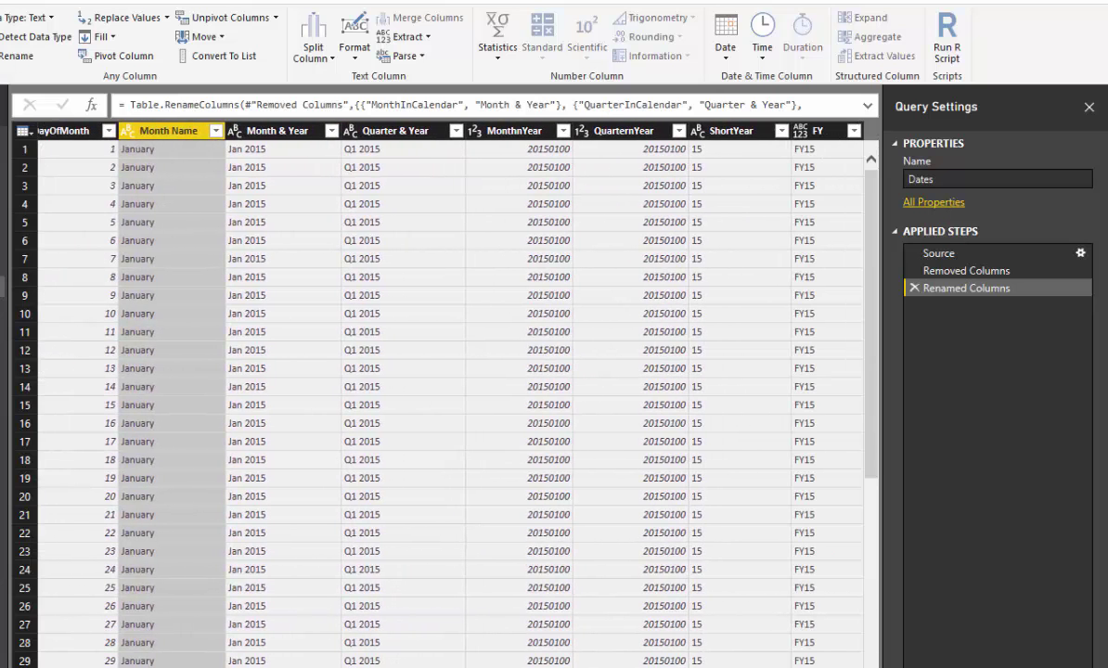
pyautogui.click(733, 131)
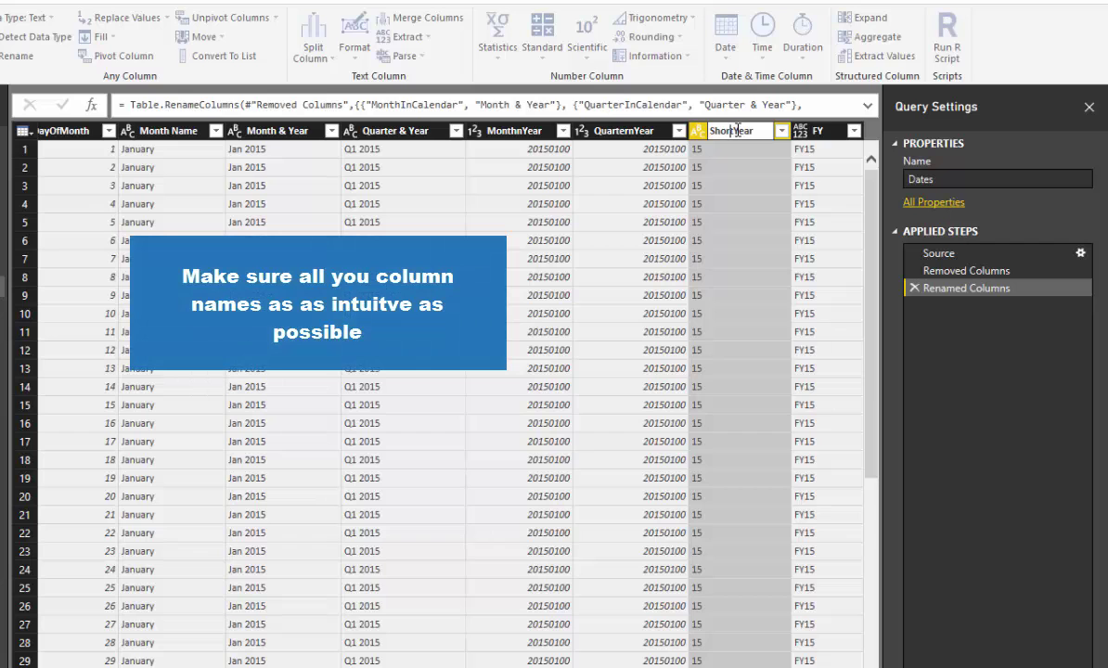
pyautogui.press('Return')
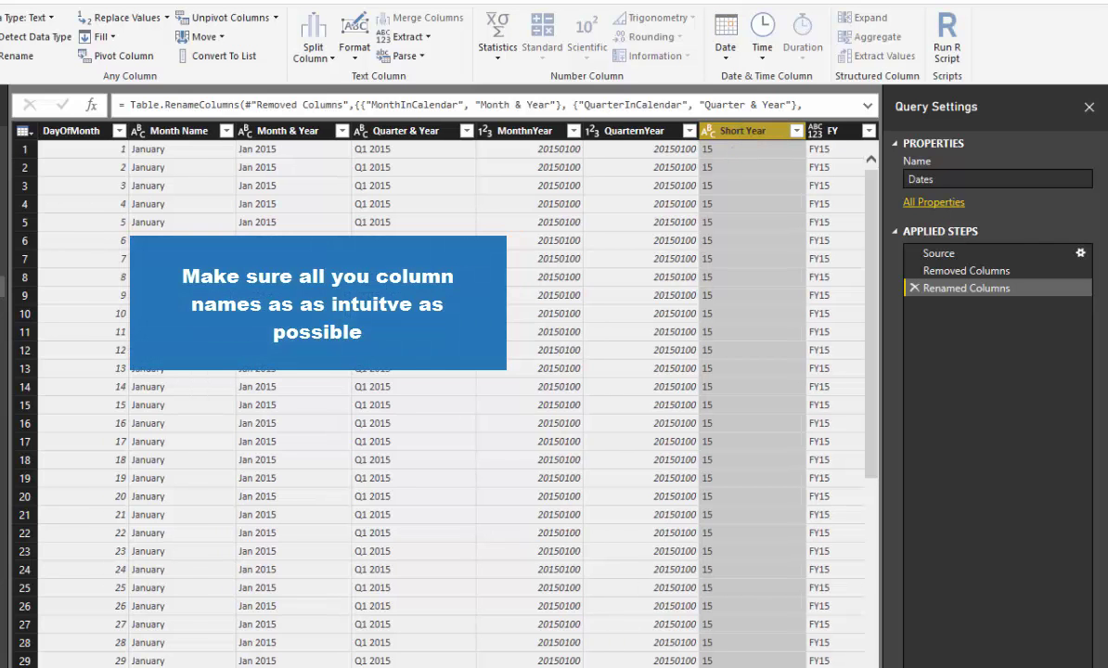
# Duplicate the Month Name column in the Dates query
pyautogui.hscroll(-10, 427, 371)
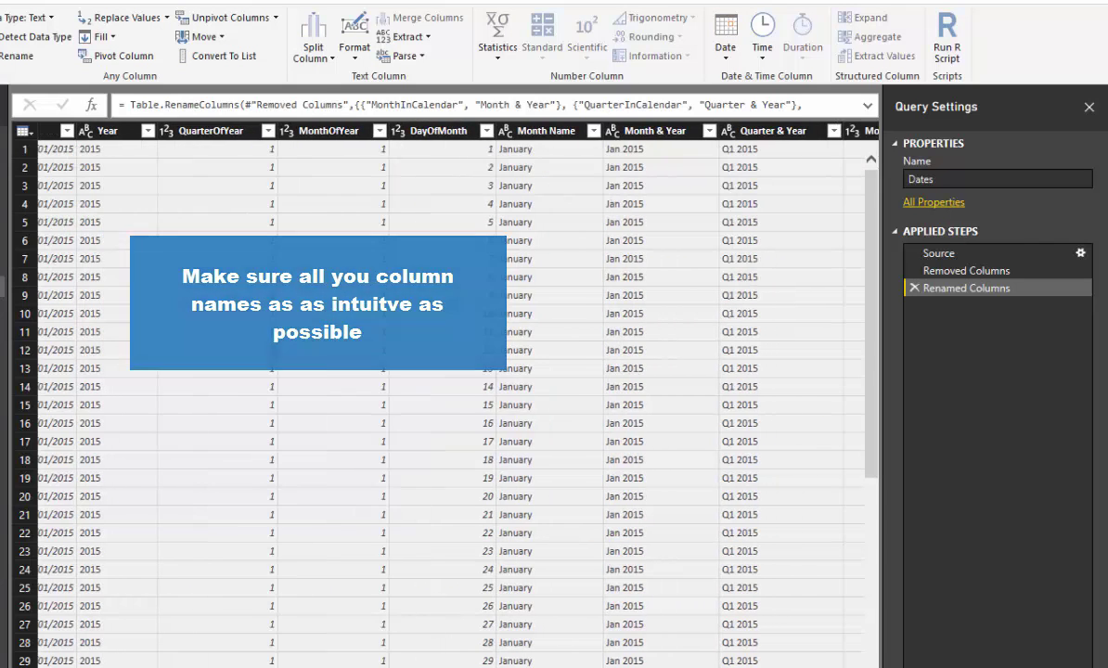
pyautogui.hscroll(2, 427, 372)
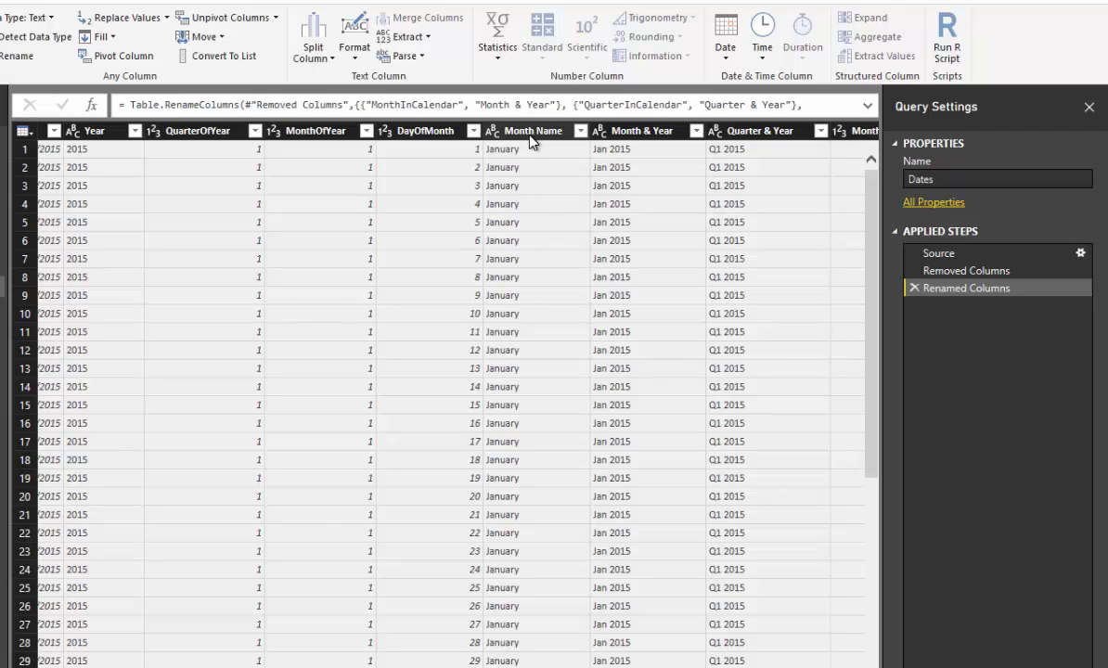
pyautogui.click(530, 137)
pyautogui.rightClick(534, 134)
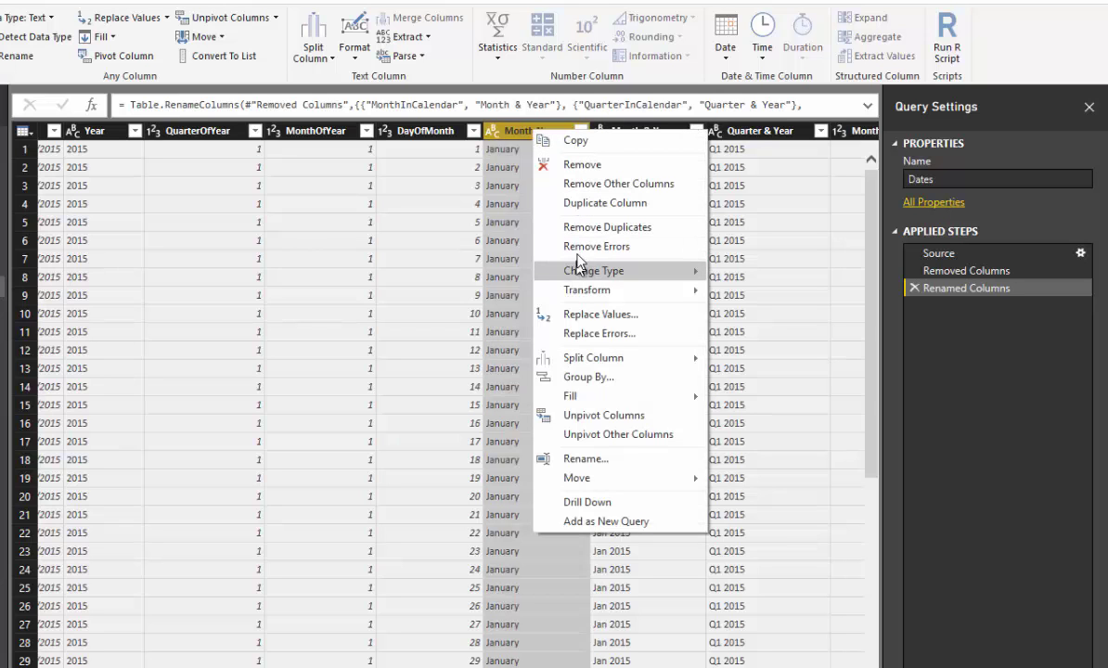
pyautogui.click(586, 203)
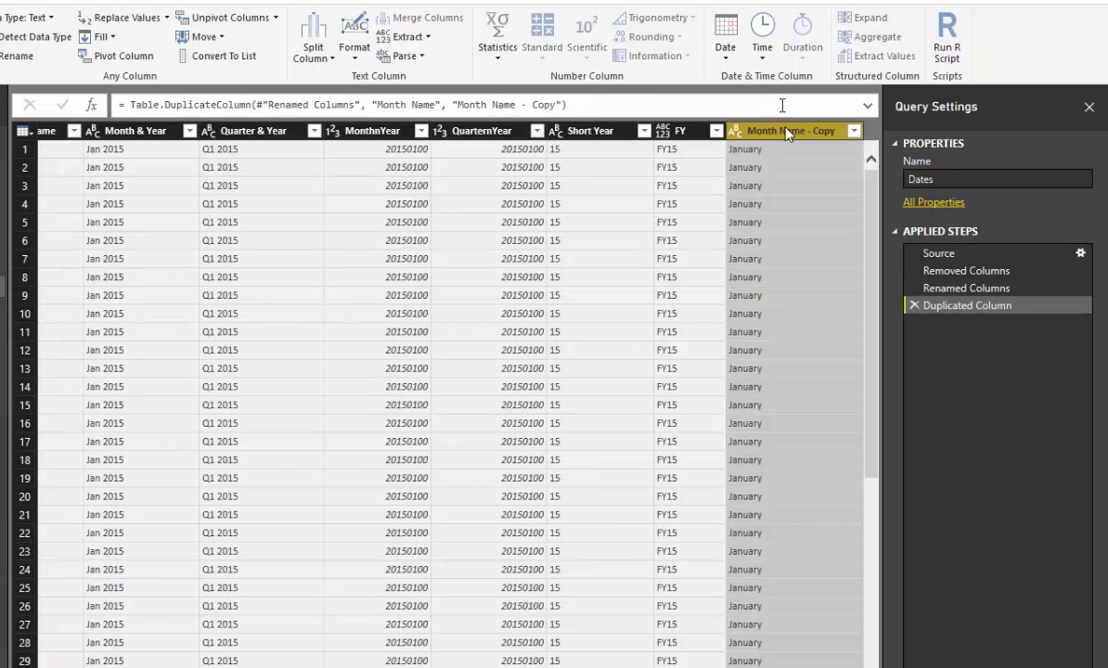
# Split the Month Name copy by 3 characters, once as far left as possible, and remove the second resulting column
pyautogui.rightClick(788, 132)
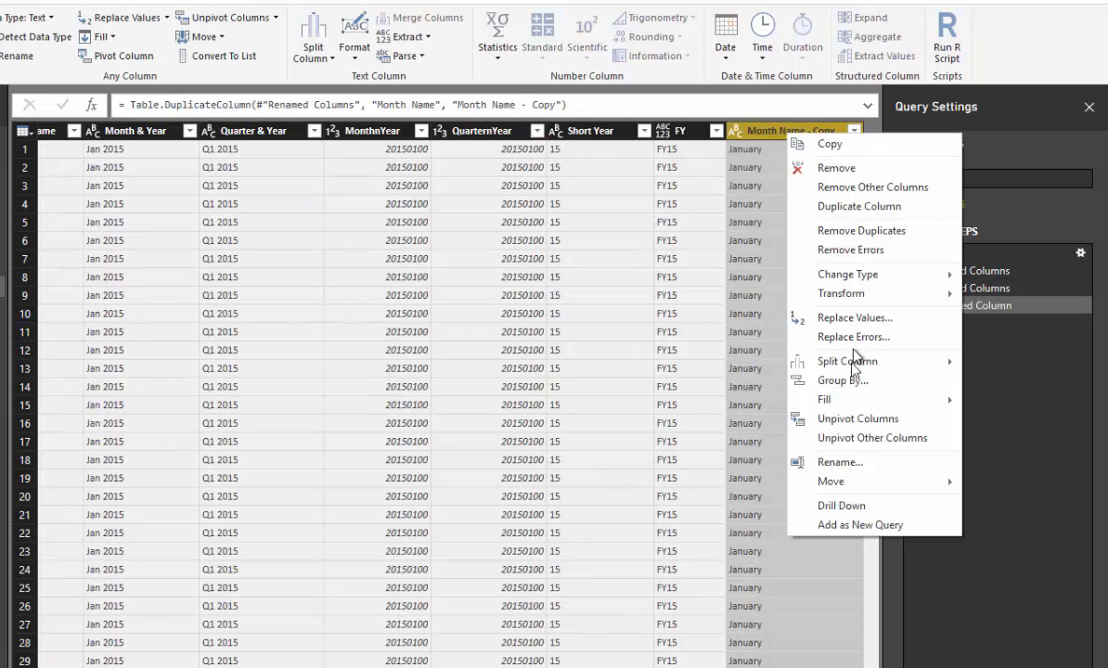
pyautogui.moveTo(851, 361)
pyautogui.click(933, 361)
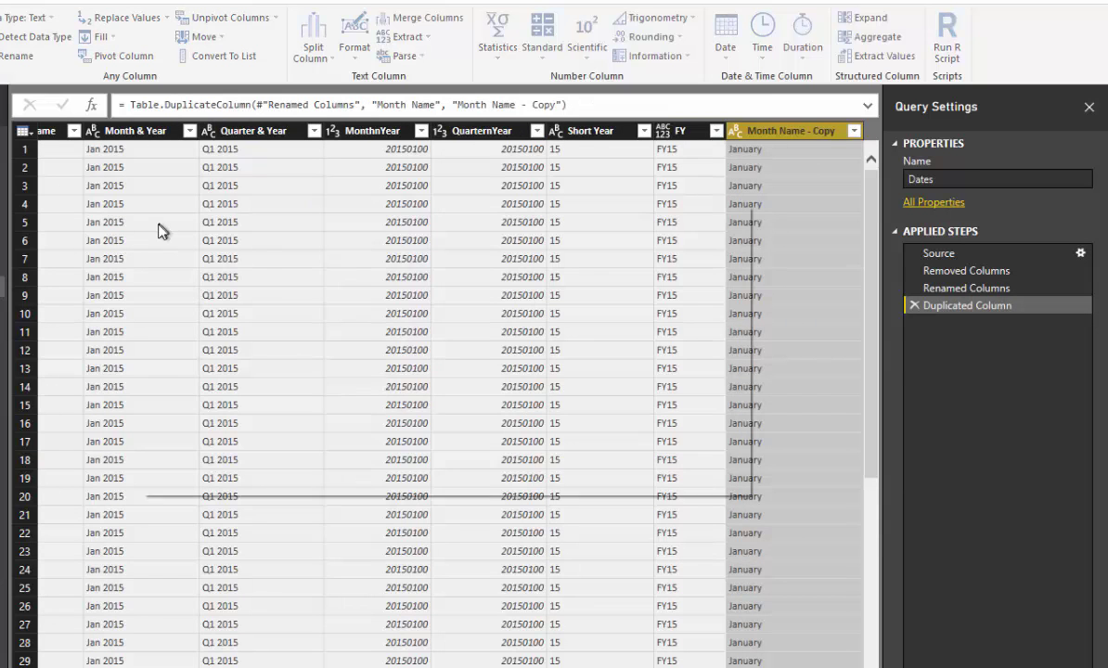
pyautogui.write('3')
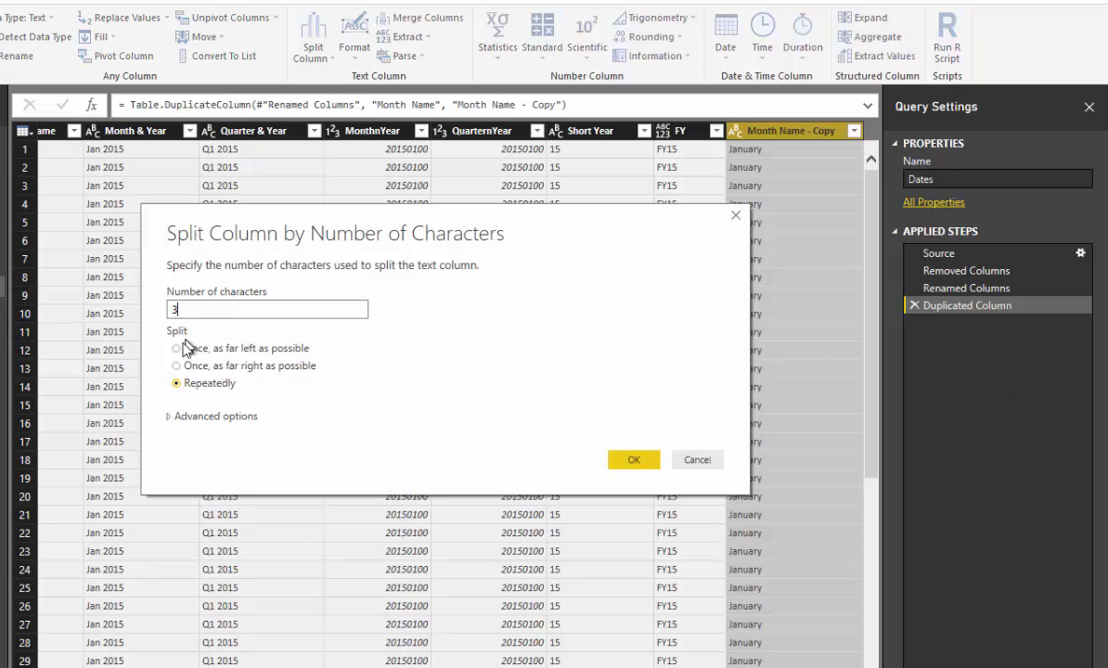
pyautogui.click(177, 348)
pyautogui.click(634, 459)
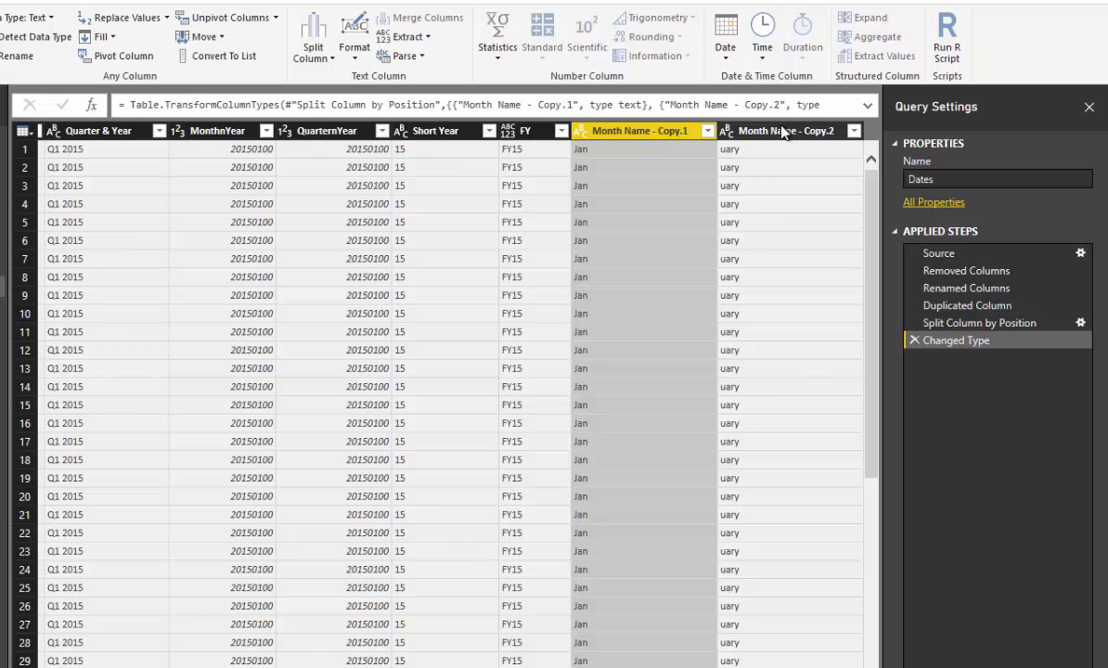
pyautogui.rightClick(781, 132)
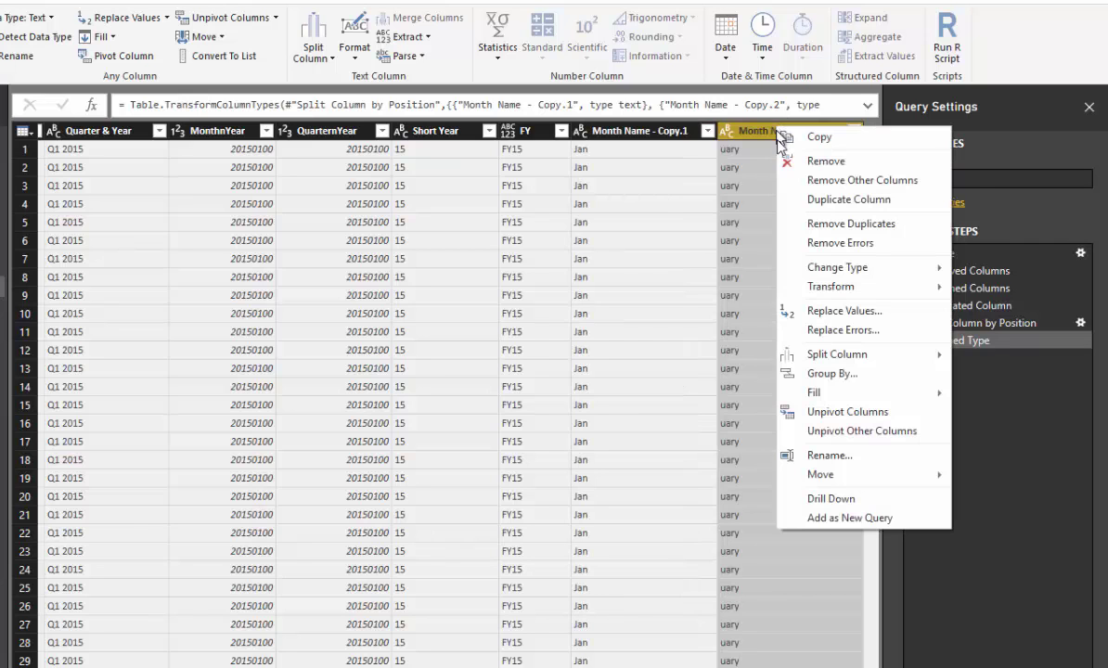
pyautogui.click(798, 161)
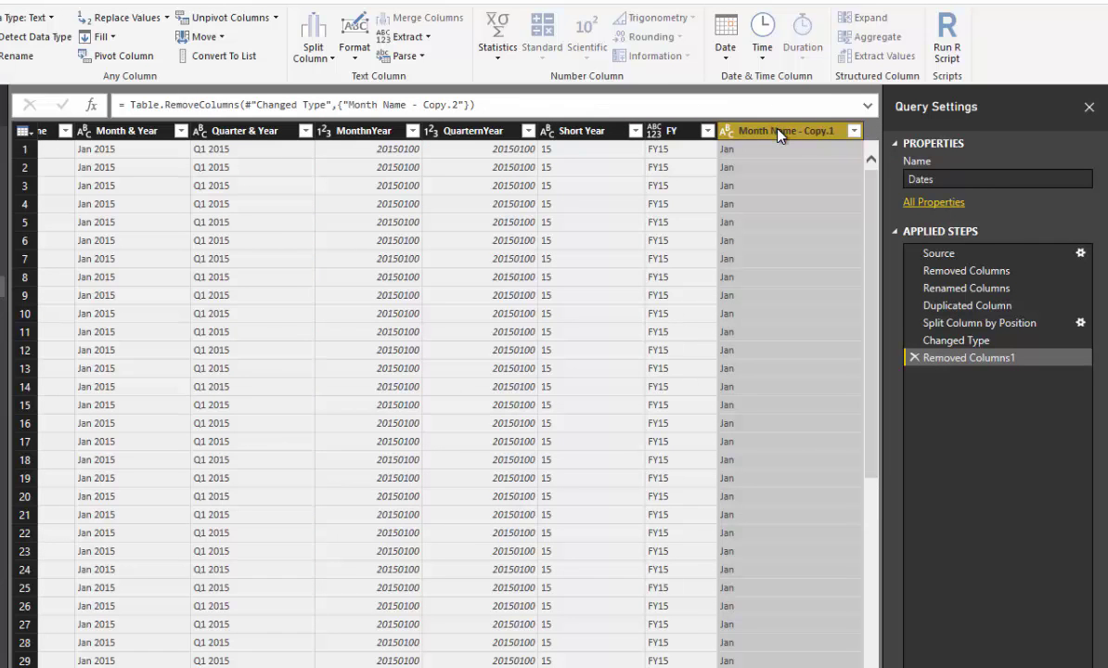
# Rename the remaining three-letter month column to "Short Month" and move it directly after Month Name
pyautogui.doubleClick(778, 131)
pyautogui.write('Short M')
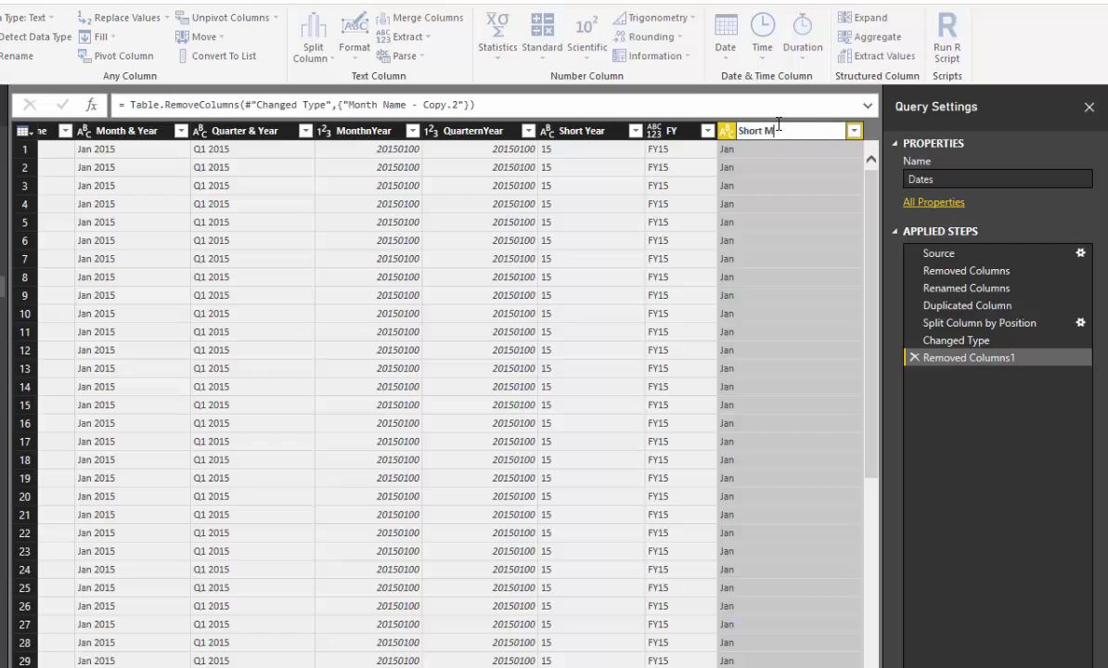
pyautogui.write('onth')
pyautogui.press('Return')
pyautogui.moveTo(808, 140); pyautogui.dragTo(130, 152)
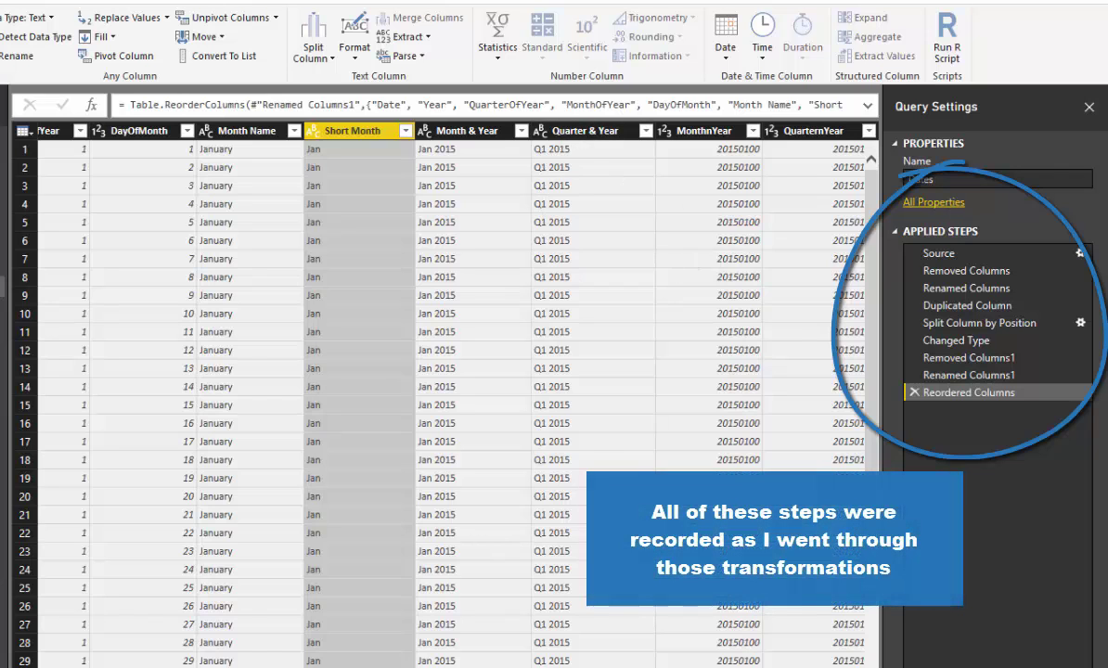
# Duplicate the Quarter & Year column in the Dates query
pyautogui.hscroll(3, 445, 390)
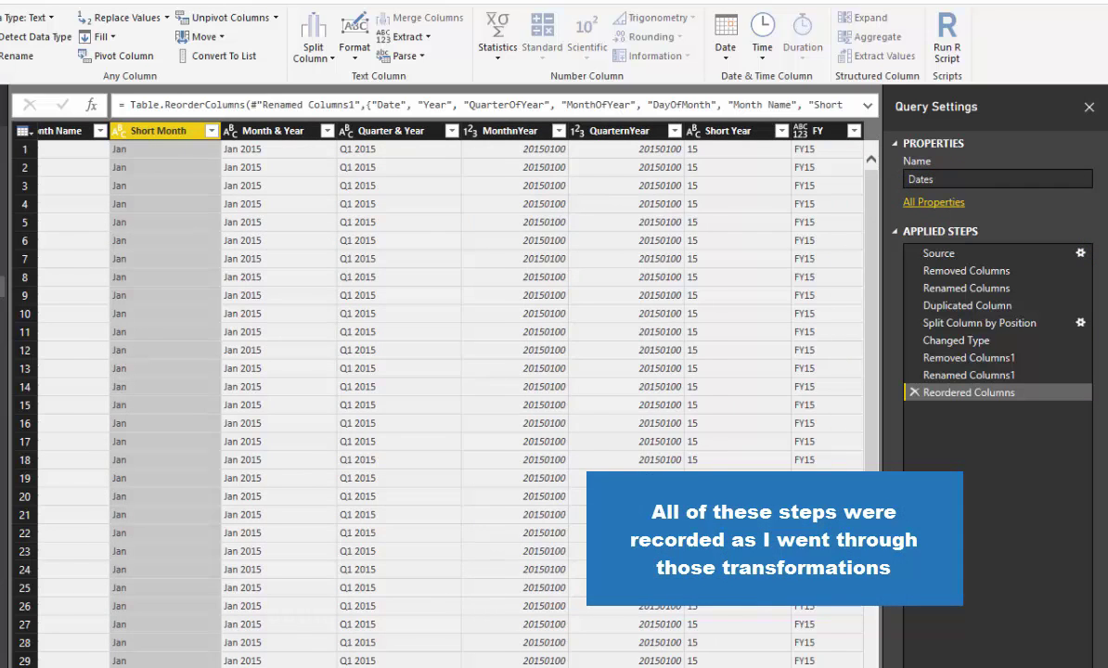
pyautogui.hscroll(-1, 556, 594)
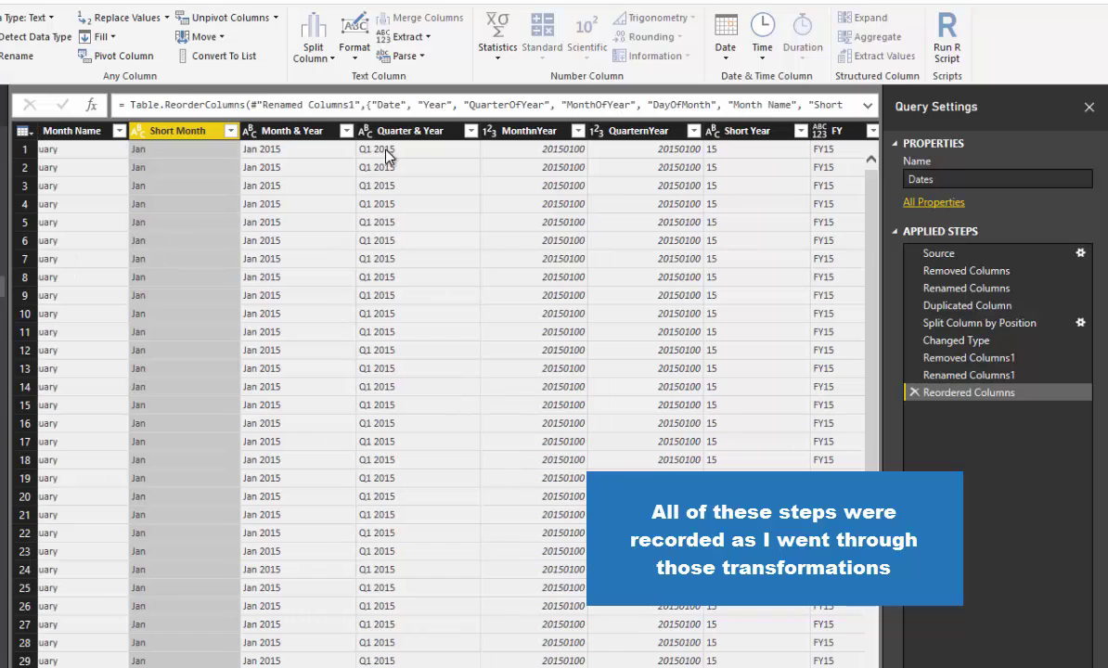
pyautogui.rightClick(417, 135)
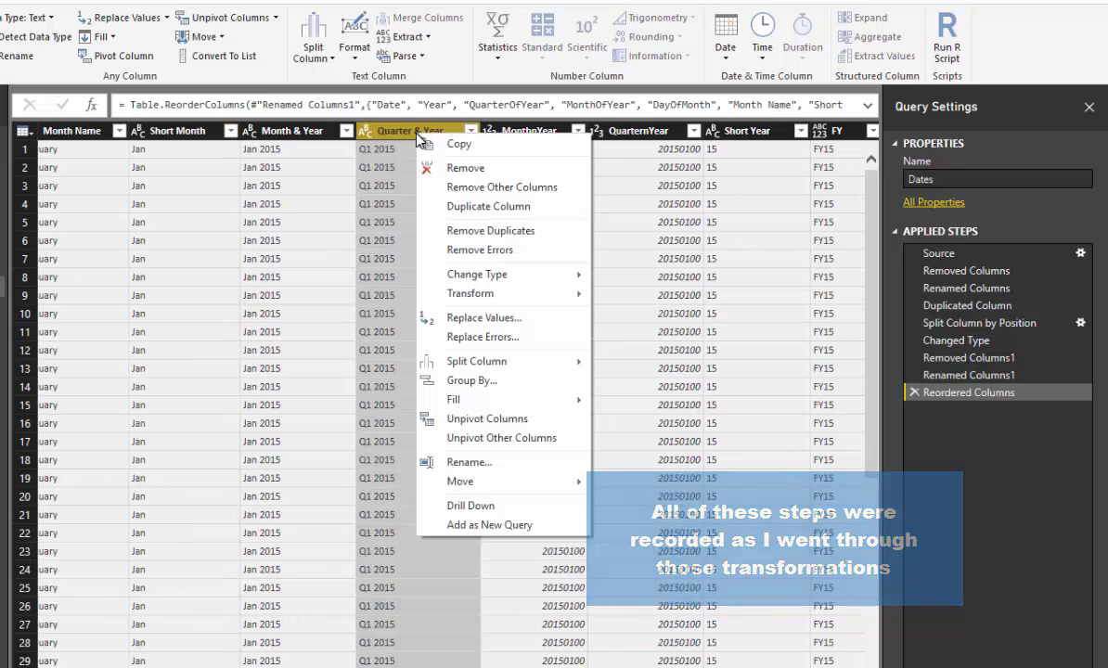
pyautogui.click(473, 208)
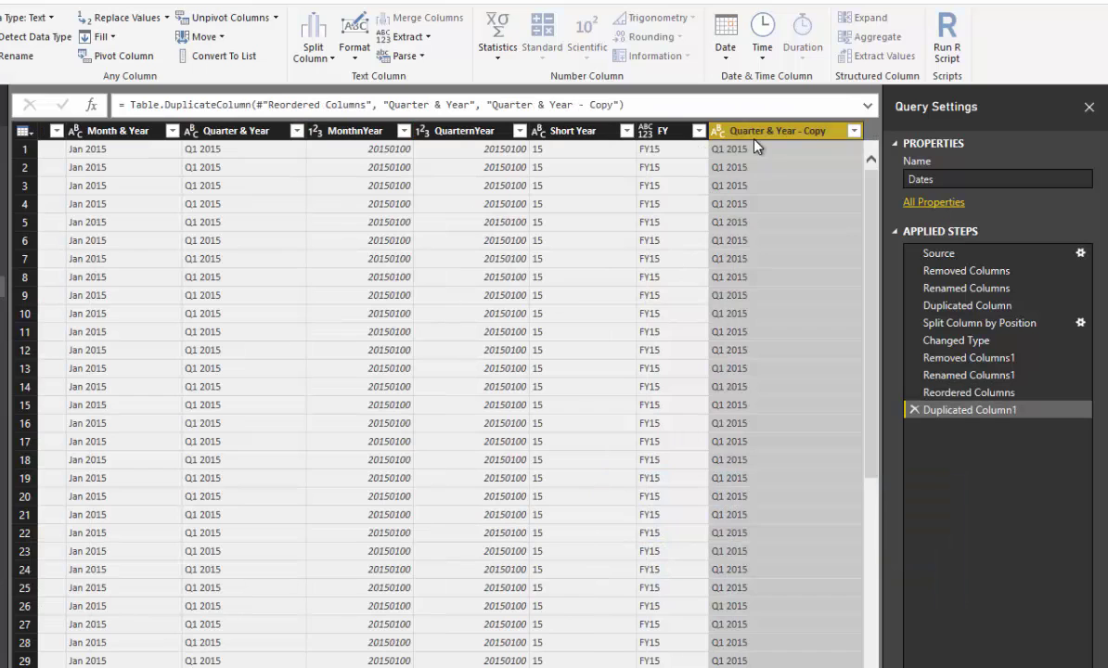
# Split the Quarter & Year copy by 2 characters, once as far left as possible, and remove the second resulting column
pyautogui.rightClick(753, 139)
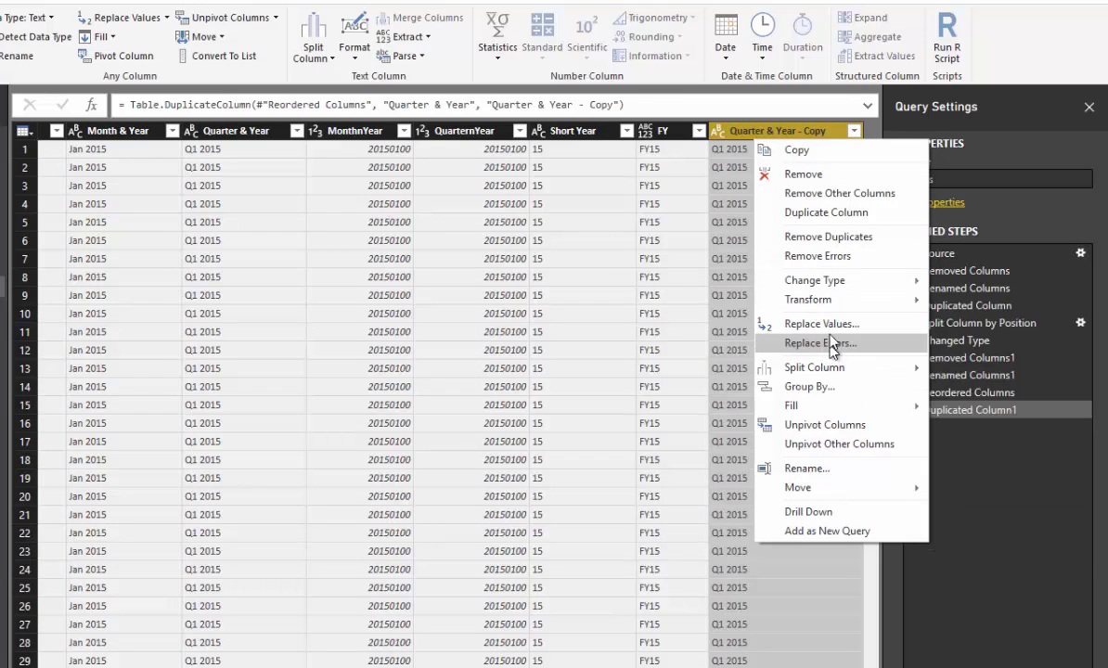
pyautogui.moveTo(835, 368)
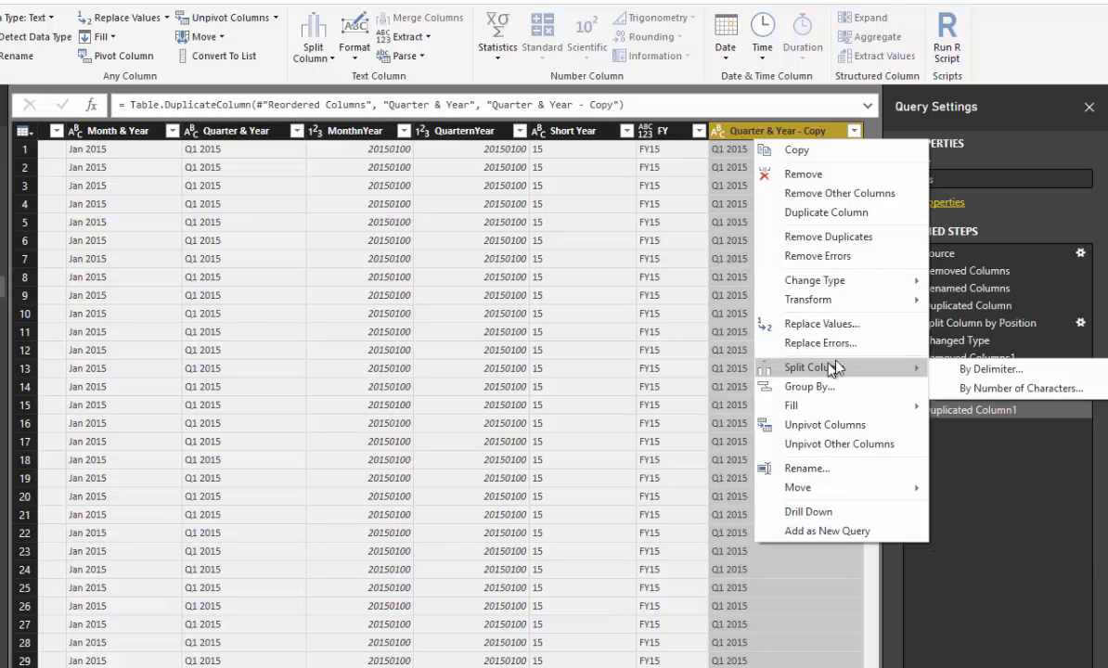
pyautogui.click(965, 388)
pyautogui.write('2')
pyautogui.click(178, 349)
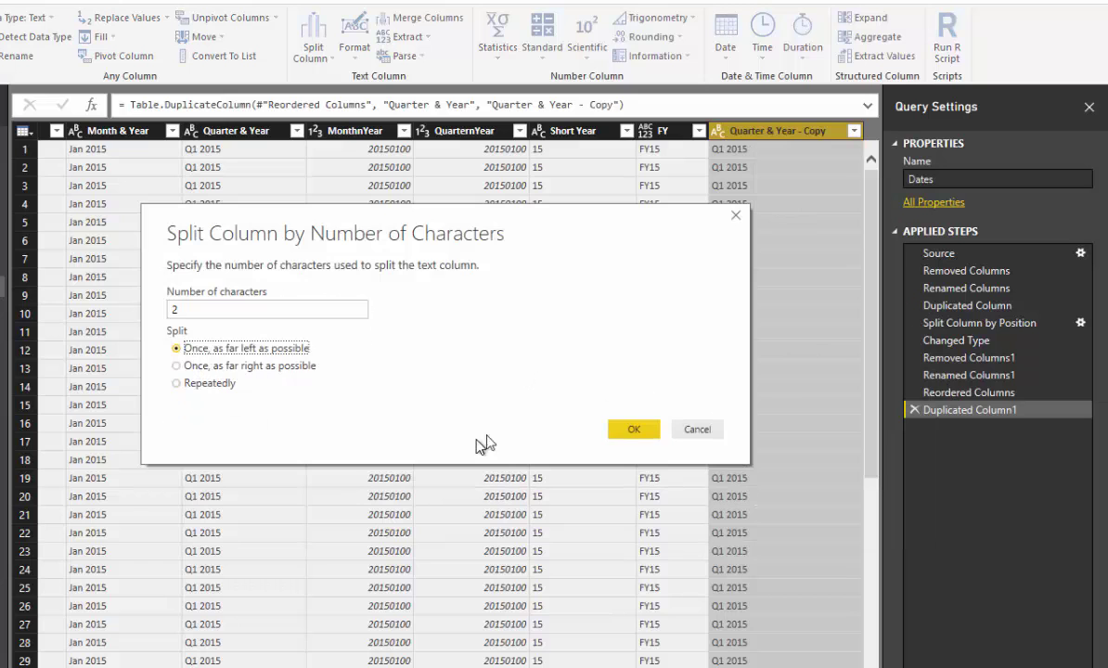
pyautogui.click(631, 432)
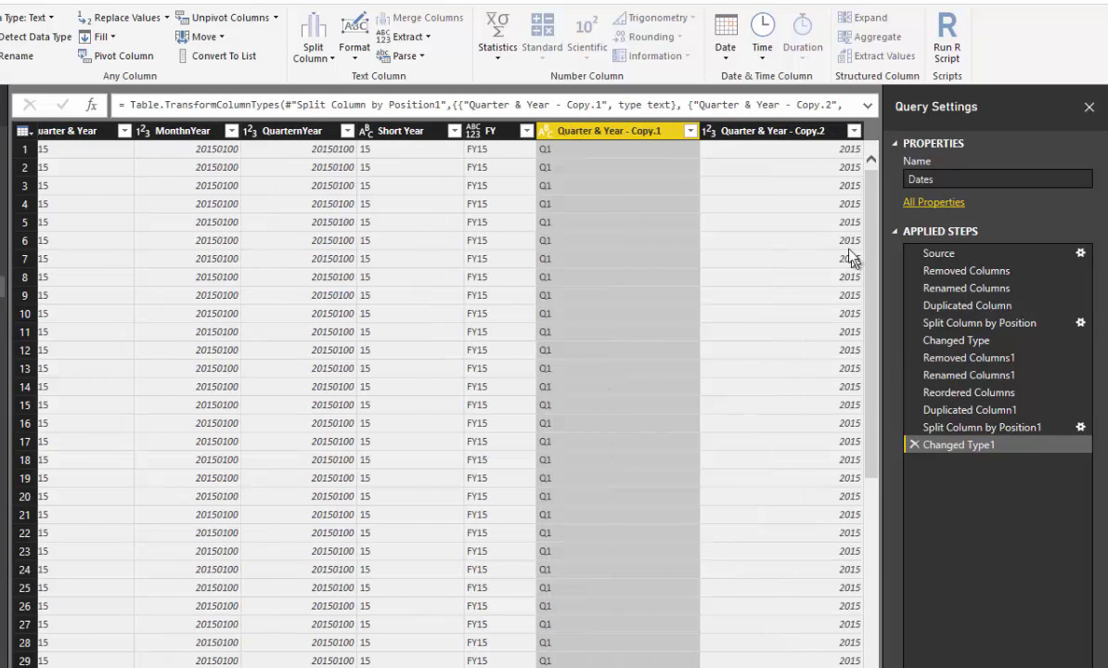
pyautogui.rightClick(774, 133)
pyautogui.click(800, 169)
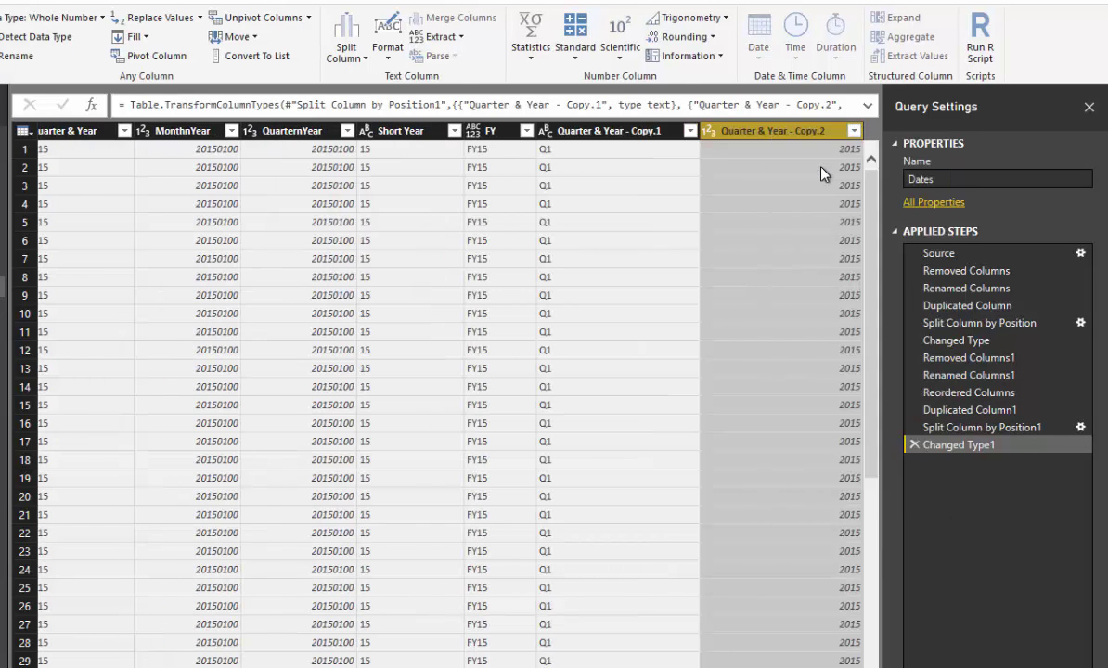
# Rename the remaining quarter column to "Quarters" and move it directly after Short Month
pyautogui.doubleClick(768, 139)
pyautogui.write('Quarters')
pyautogui.press('Return')
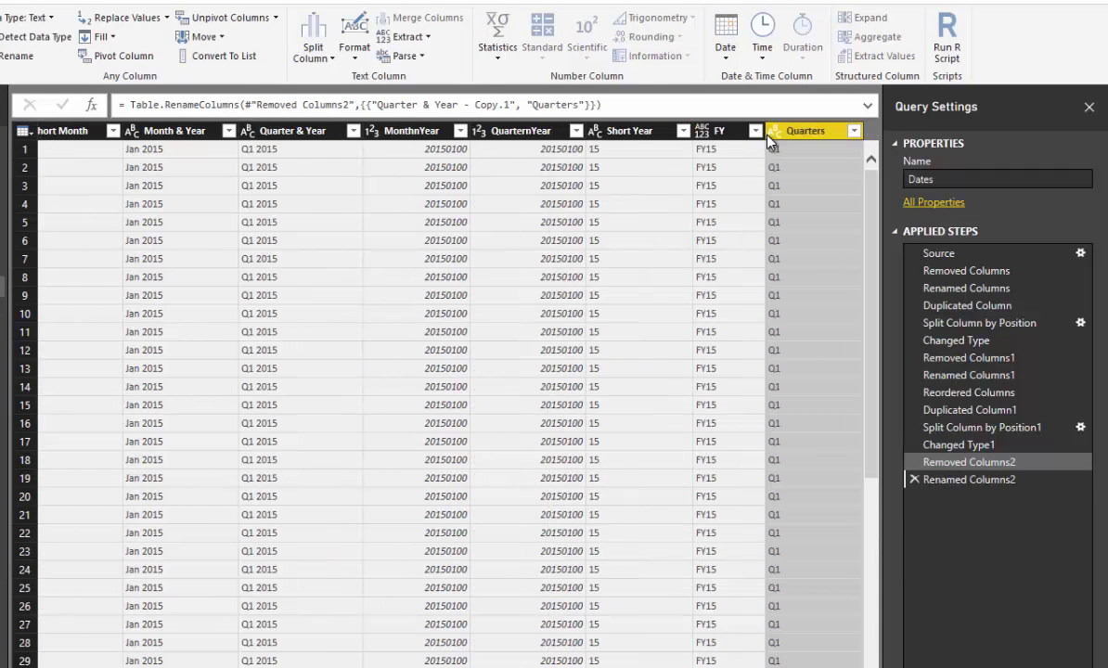
pyautogui.moveTo(771, 130); pyautogui.dragTo(371, 116)
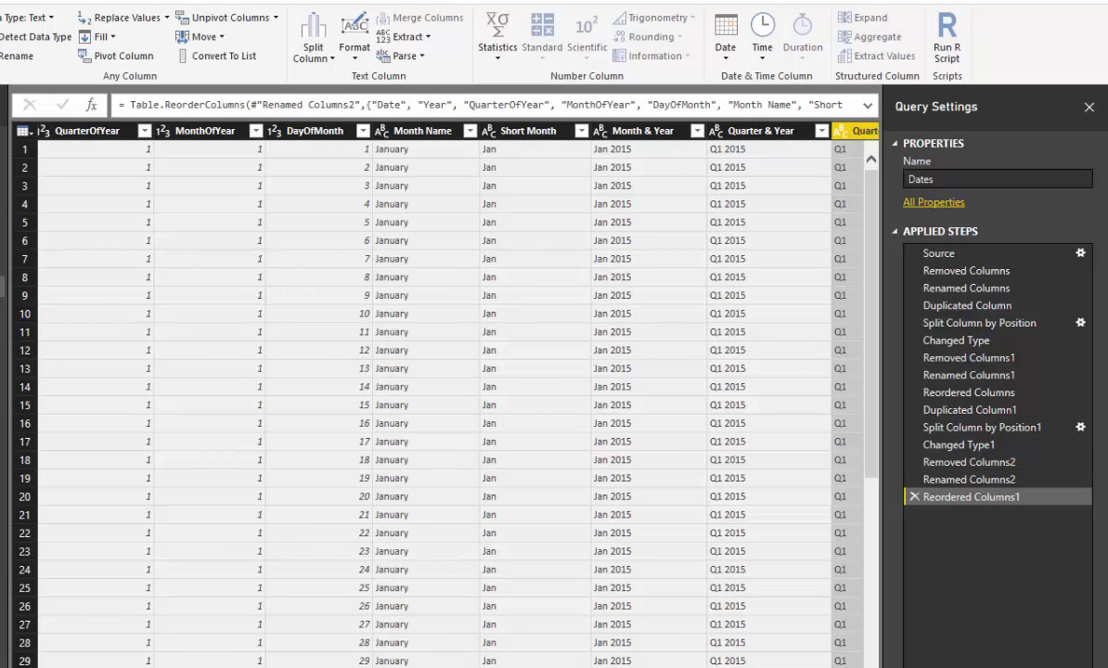
pyautogui.moveTo(780, 130); pyautogui.dragTo(574, 119)
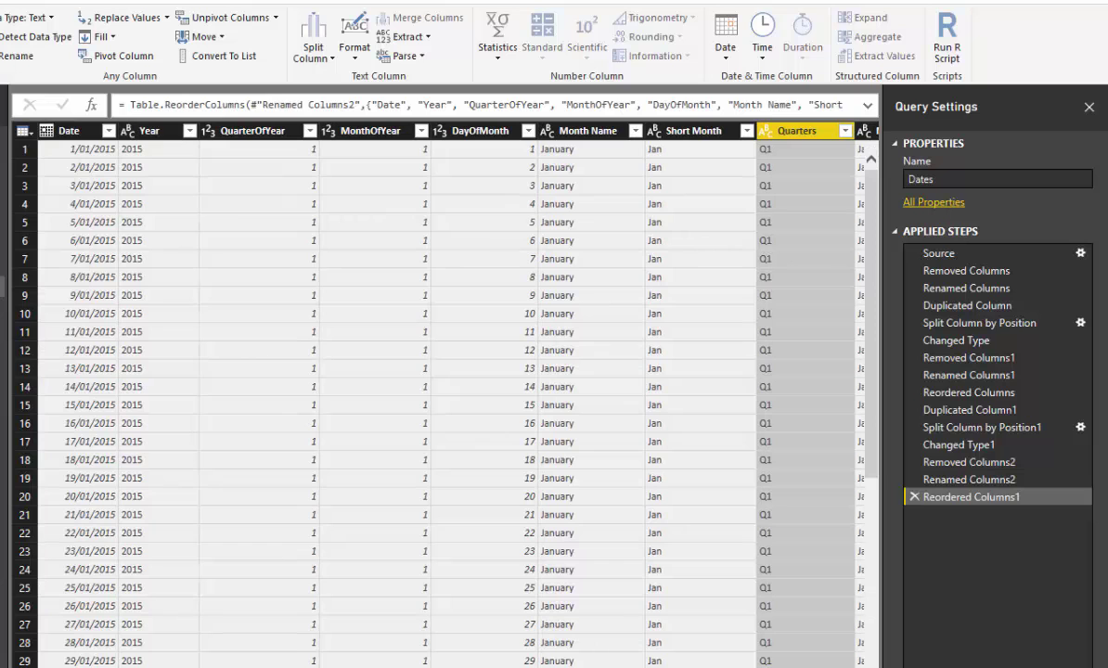
# Examine the columns of the Dates query and the date transformations available for the Date column
pyautogui.hscroll(5, 446, 390)
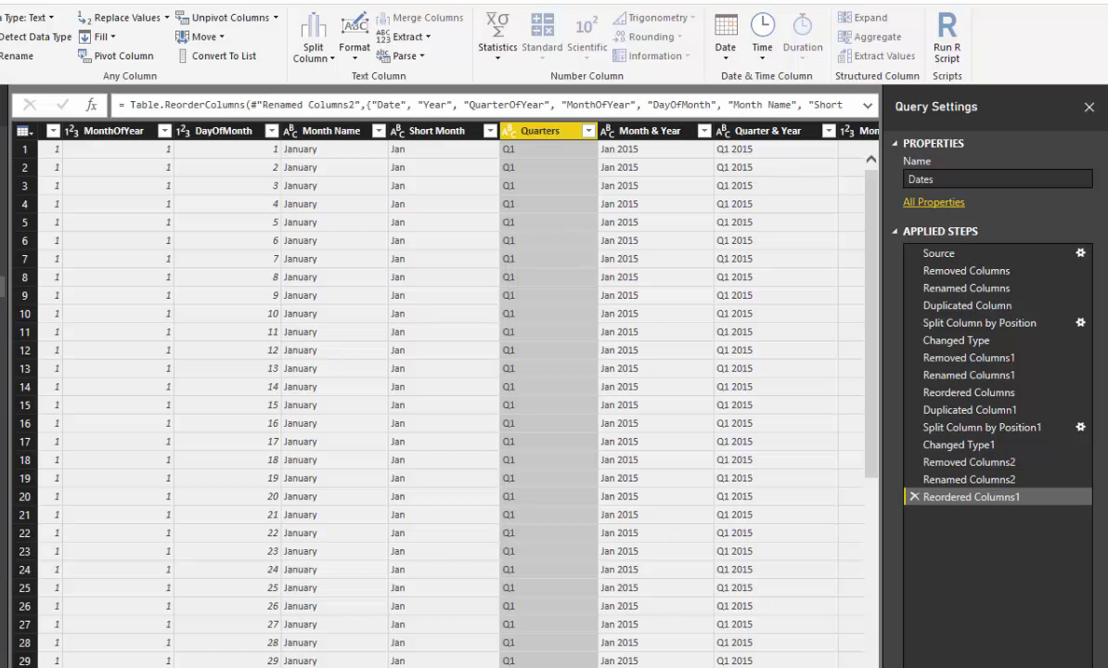
pyautogui.hscroll(-3, 441, 390)
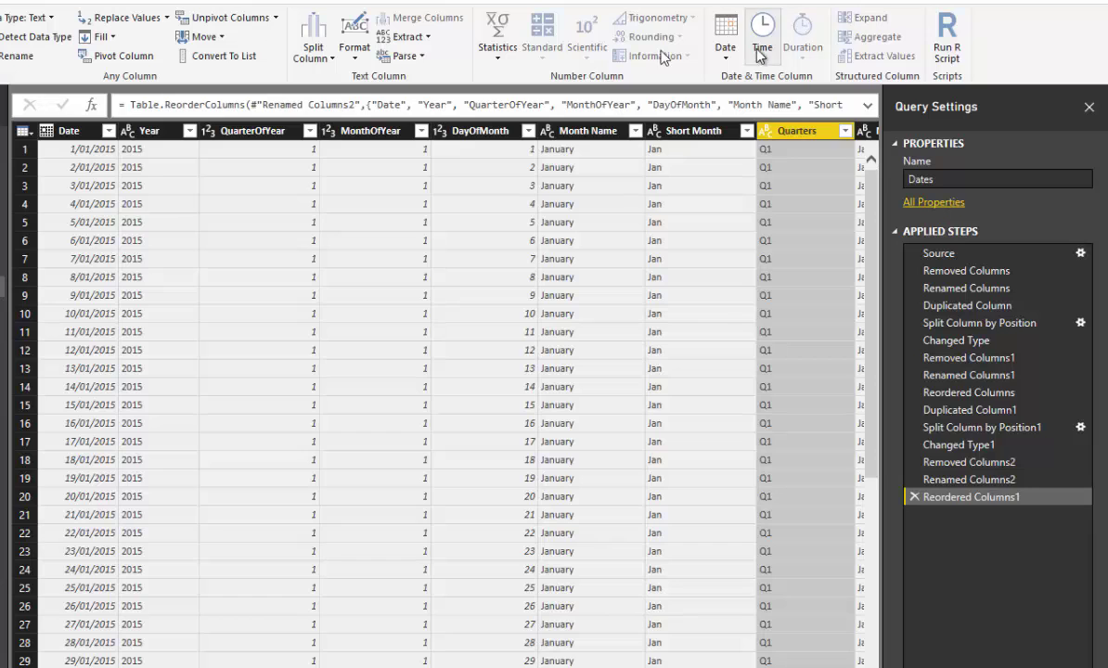
pyautogui.click(69, 131)
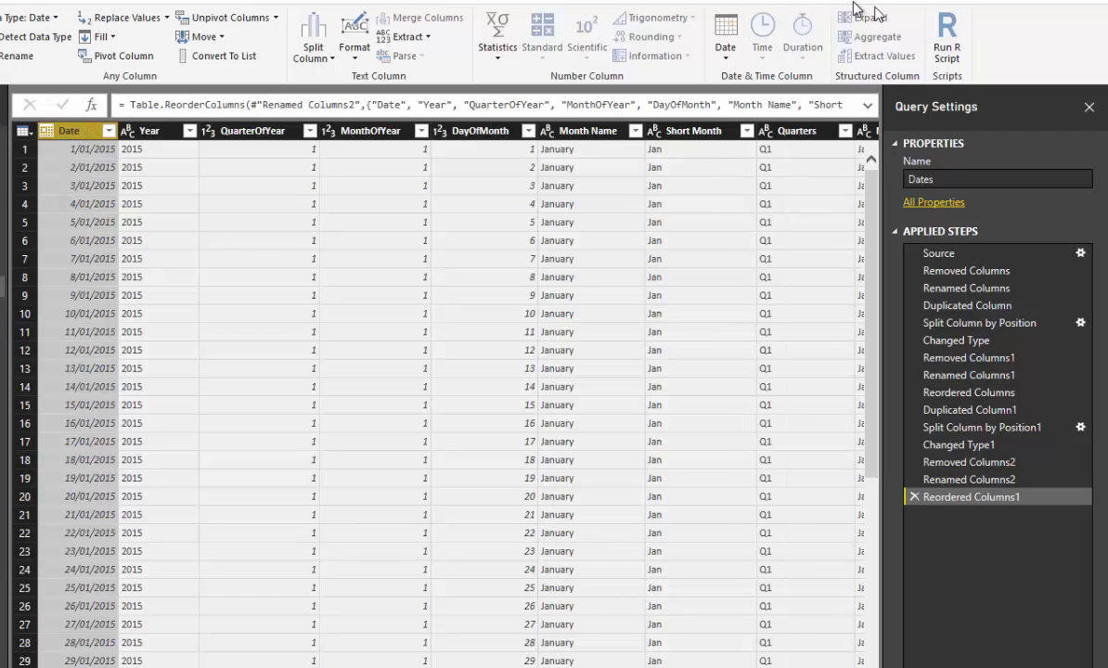
pyautogui.click(727, 41)
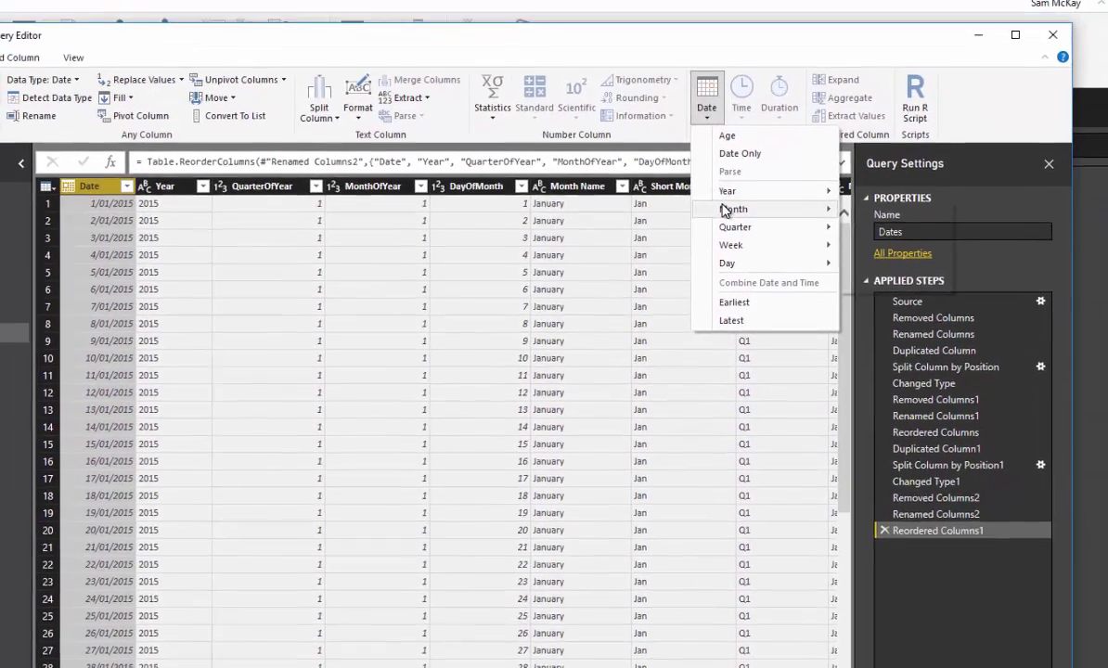
pyautogui.moveTo(745, 156)
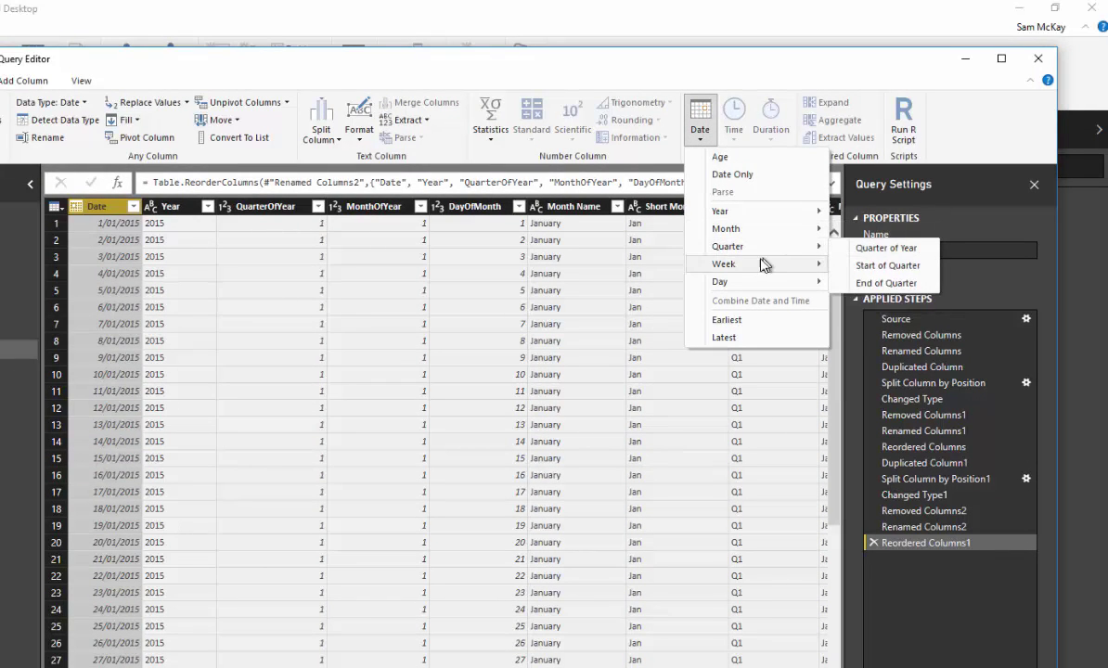
pyautogui.moveTo(766, 283)
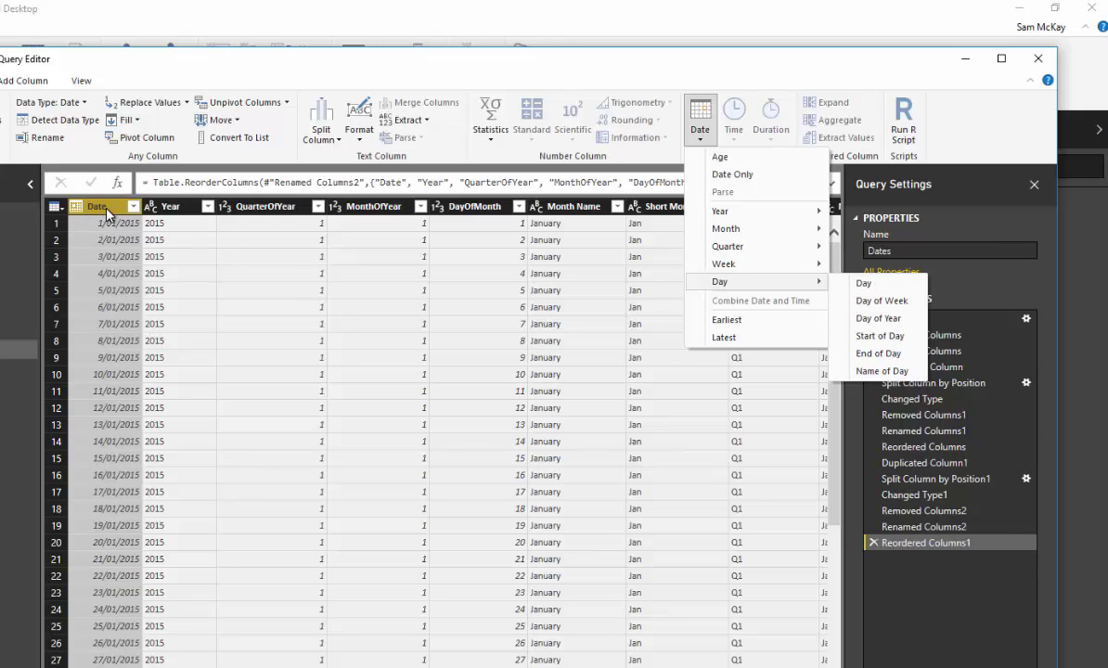
pyautogui.click(185, 211)
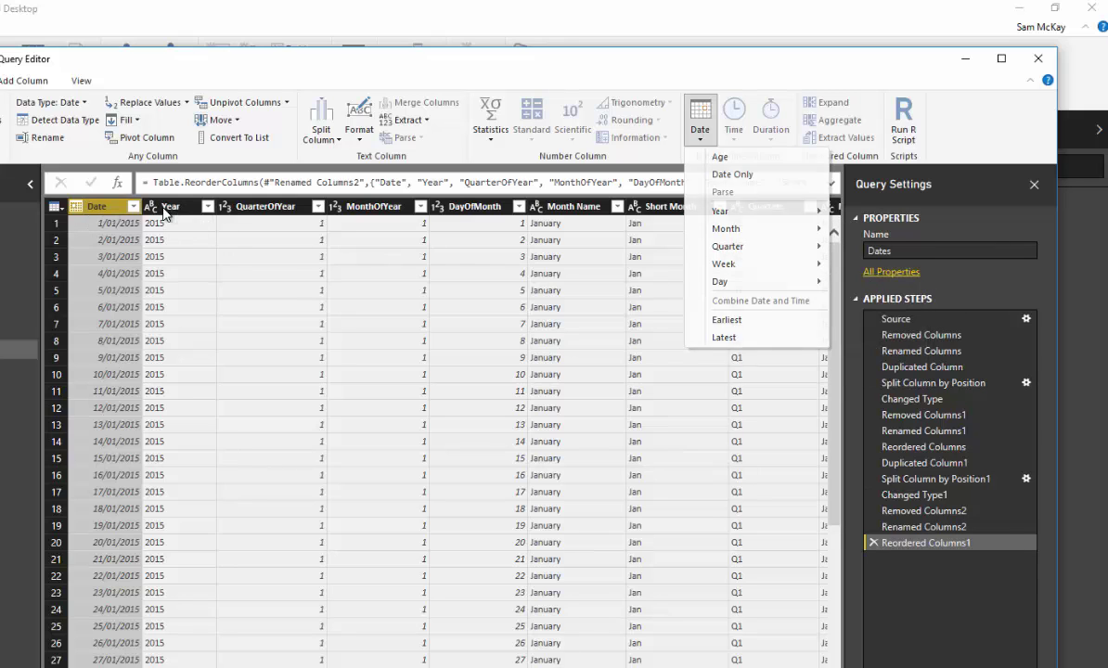
pyautogui.click(248, 212)
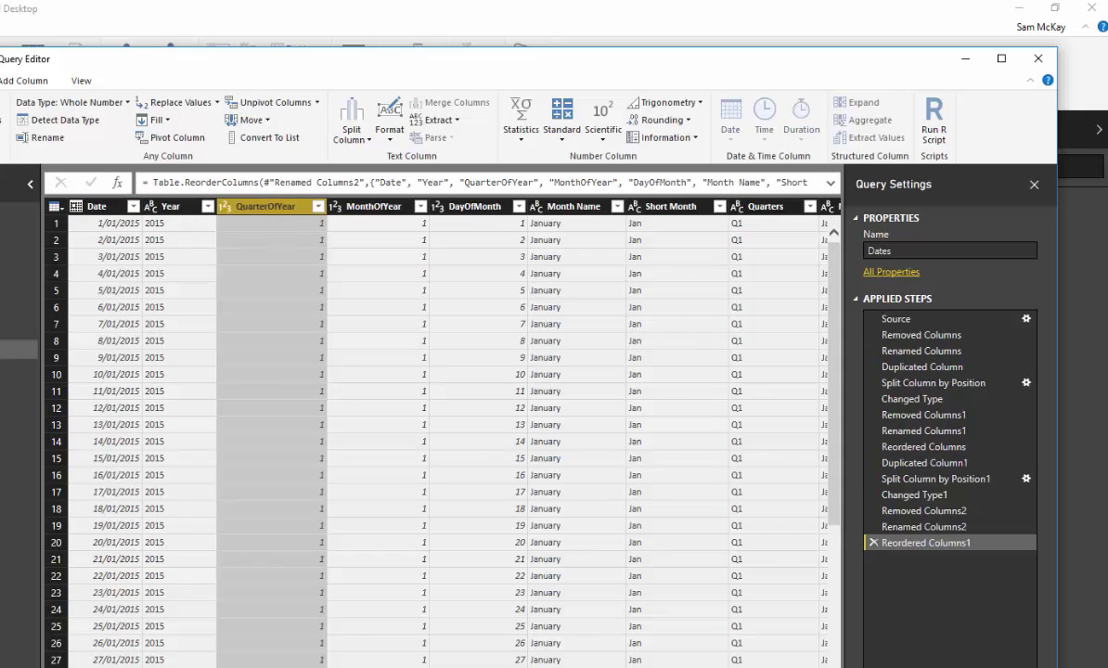
pyautogui.hscroll(10, 436, 418)
pyautogui.hscroll(-10, 156, 603)
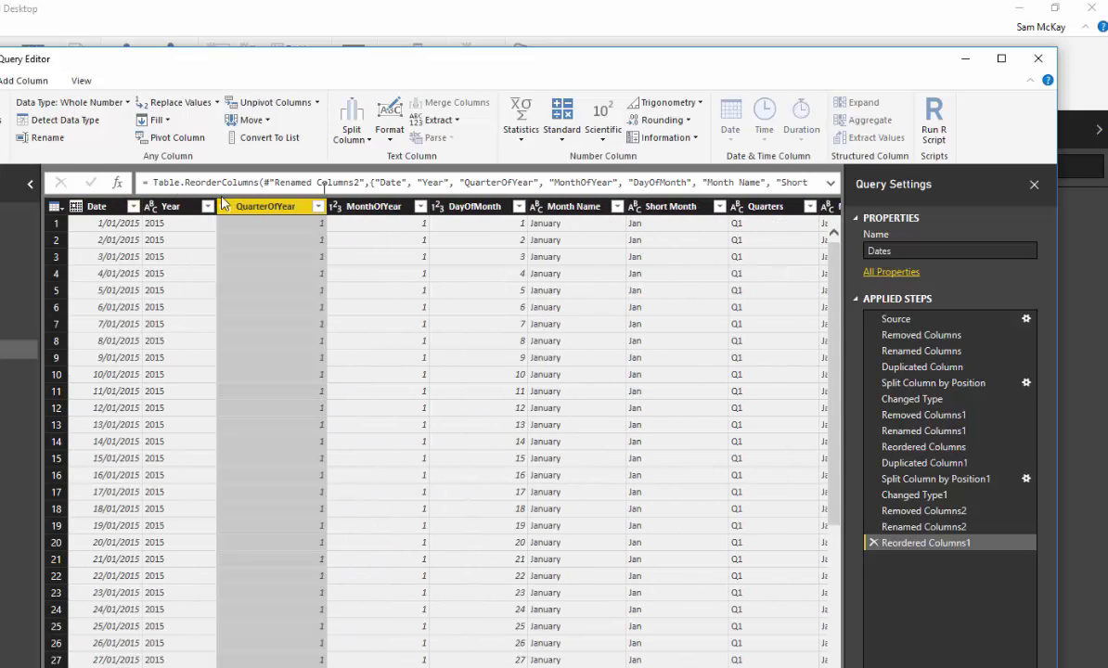
# Try transforming the original Date column to Day of Year, check its rows, and delete that applied step
pyautogui.click(93, 206)
pyautogui.click(699, 121)
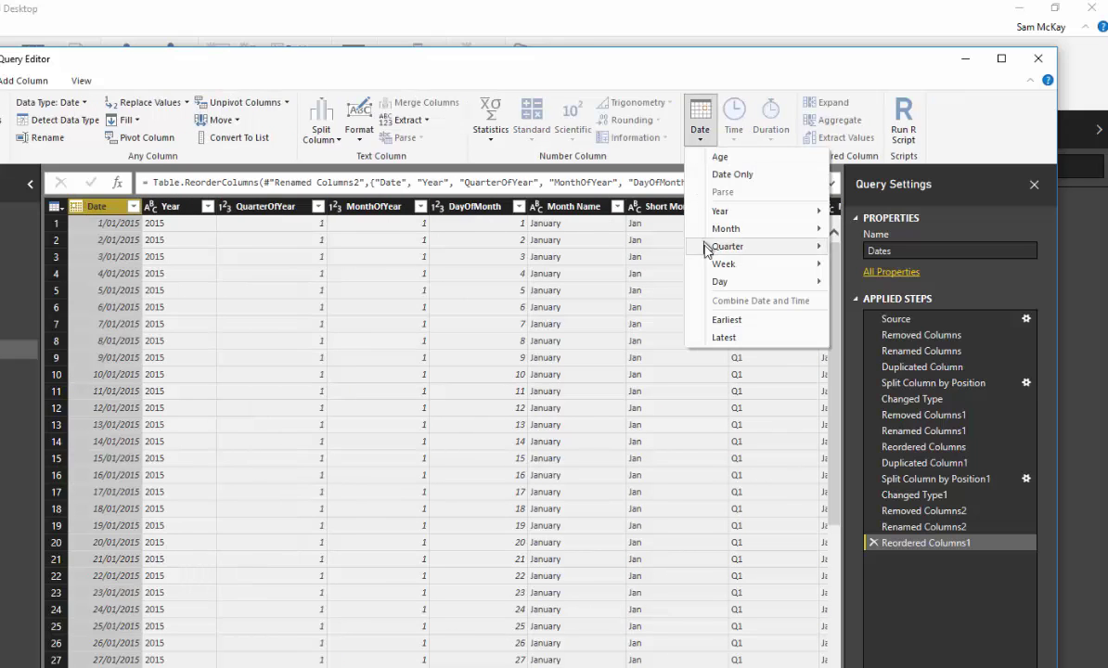
pyautogui.moveTo(716, 286)
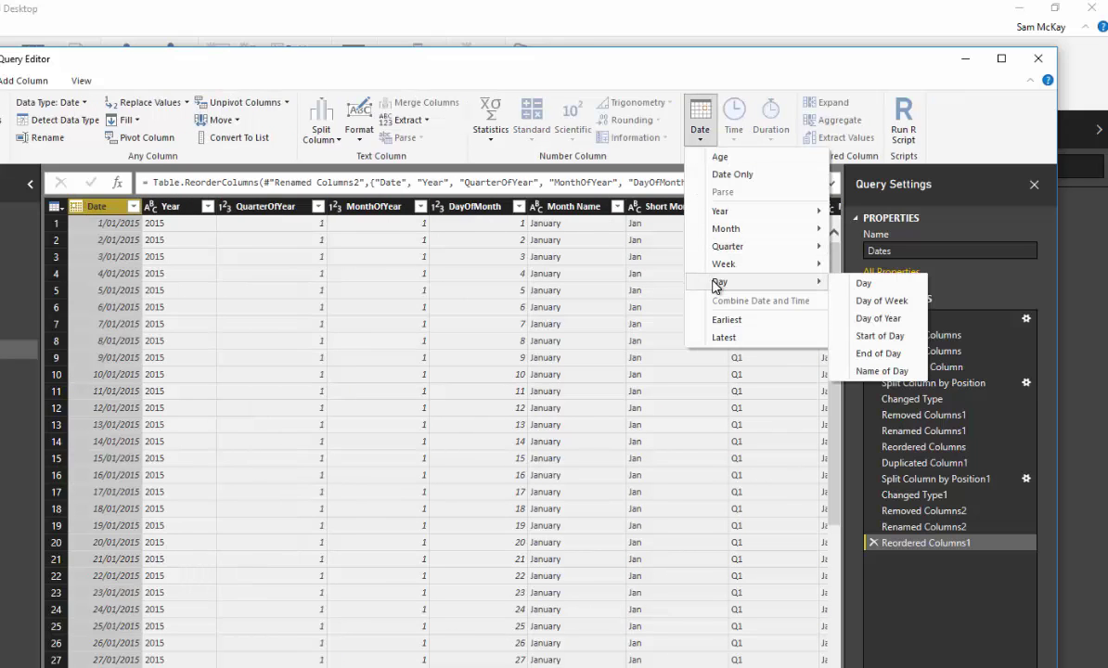
pyautogui.click(872, 319)
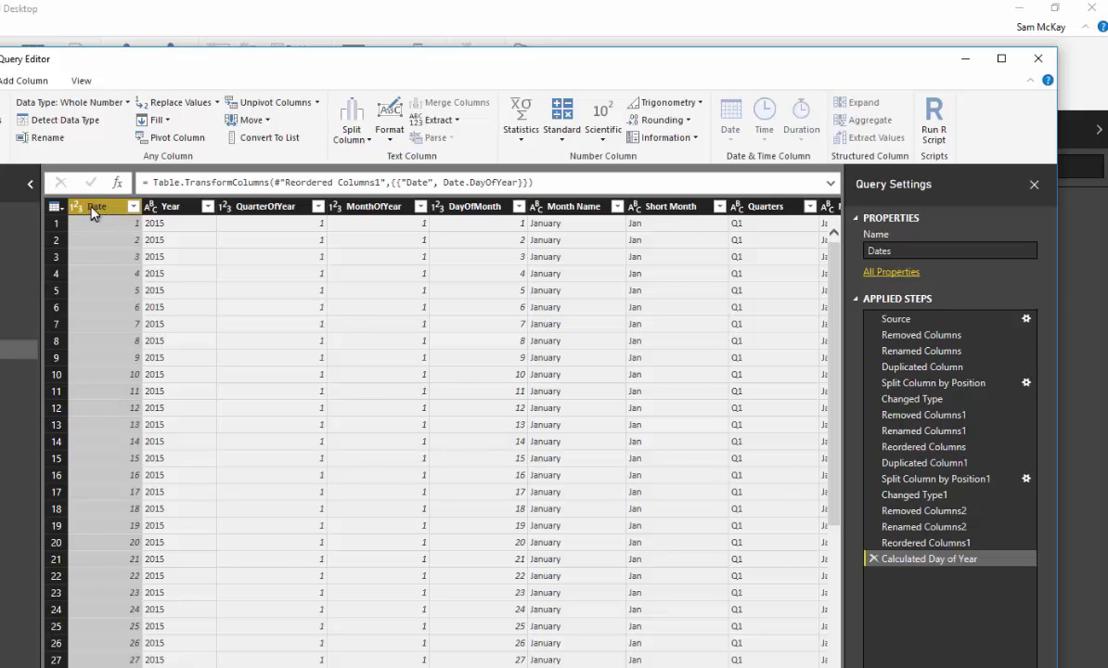
pyautogui.scroll(-10, 111, 356)
pyautogui.scroll(10, 111, 356)
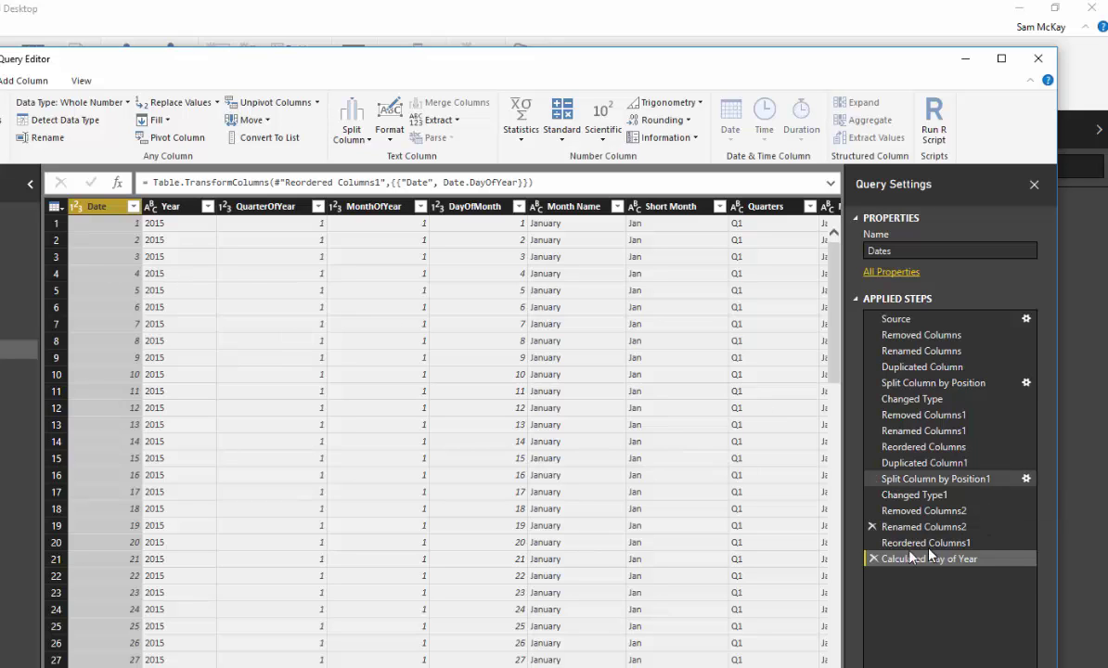
pyautogui.click(873, 559)
# Duplicate the Date column and transform the copy to Day of Year
pyautogui.rightClick(96, 206)
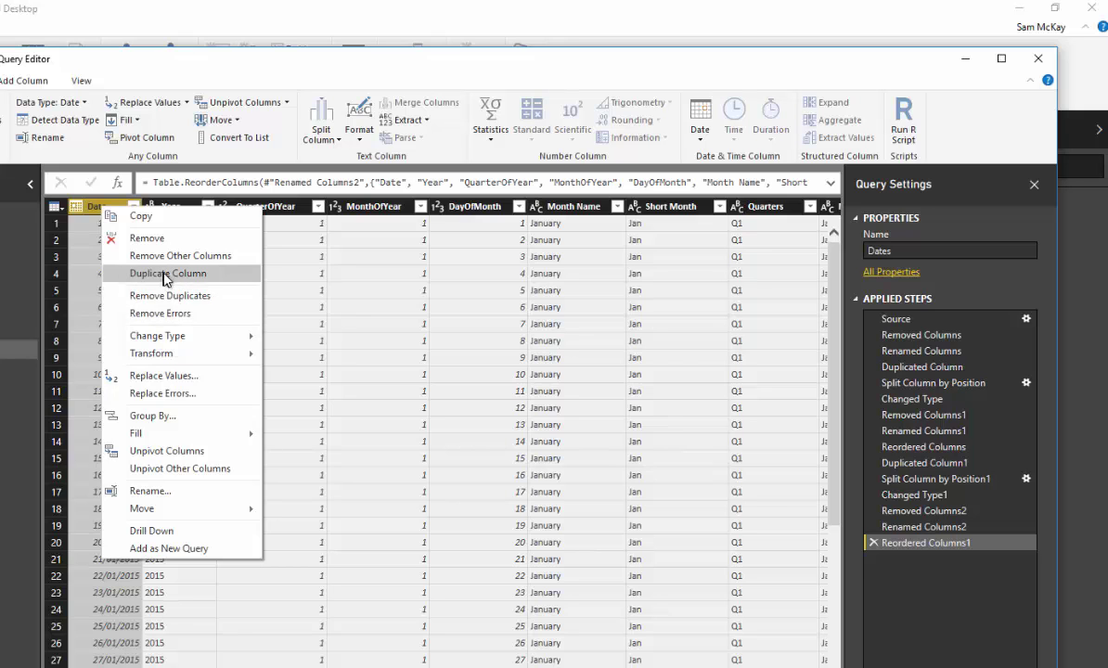
pyautogui.click(166, 273)
pyautogui.click(700, 120)
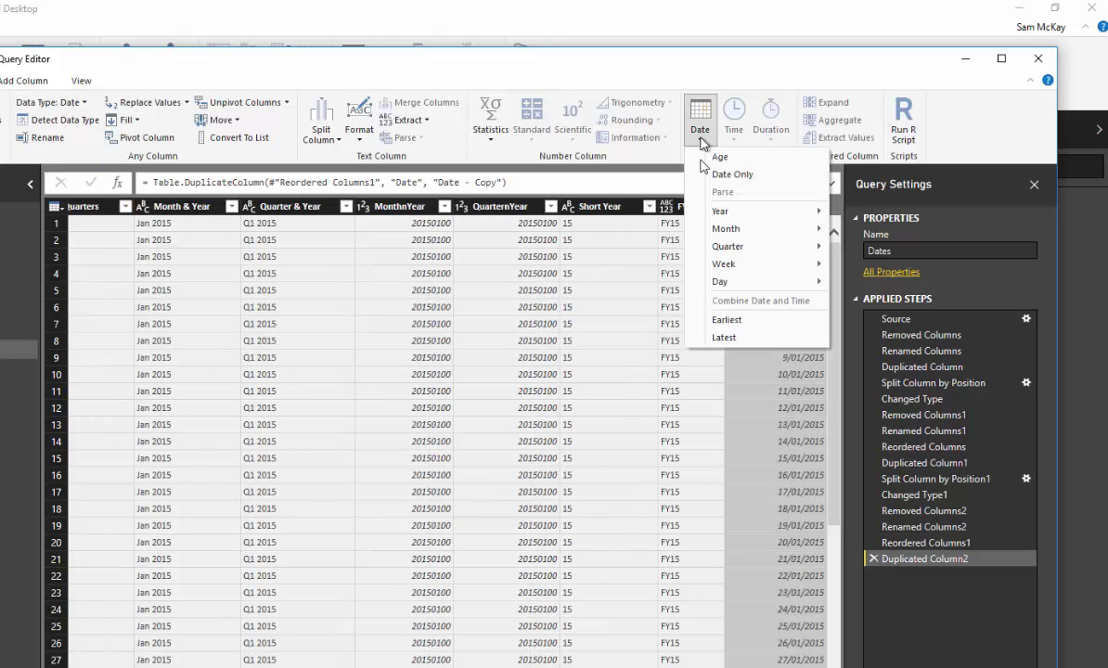
pyautogui.moveTo(720, 283)
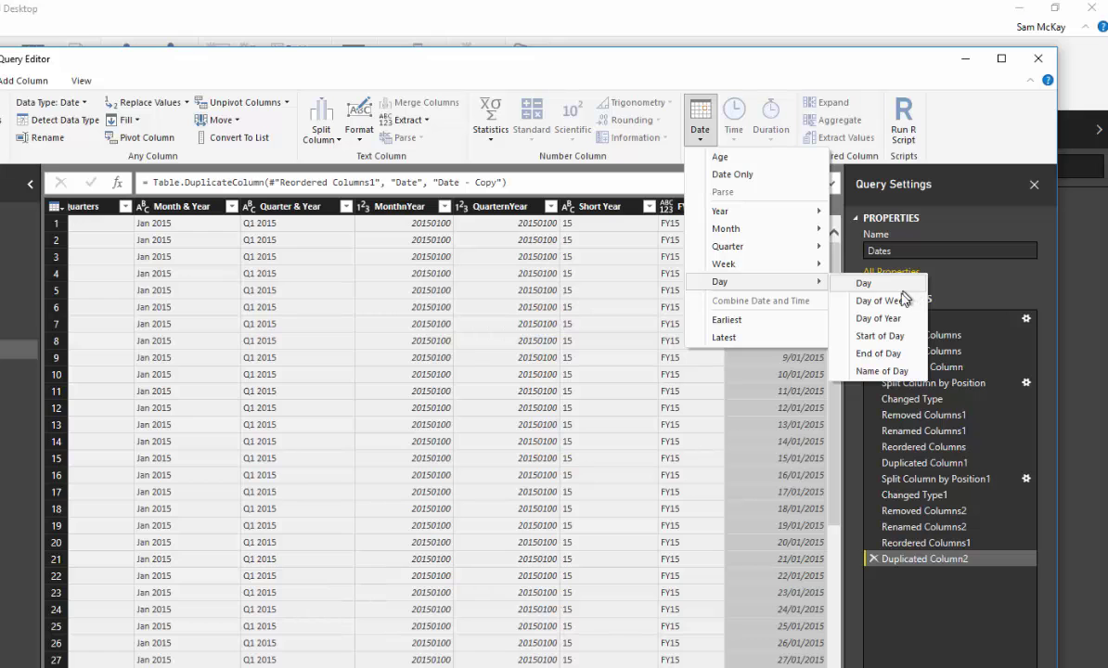
pyautogui.click(889, 318)
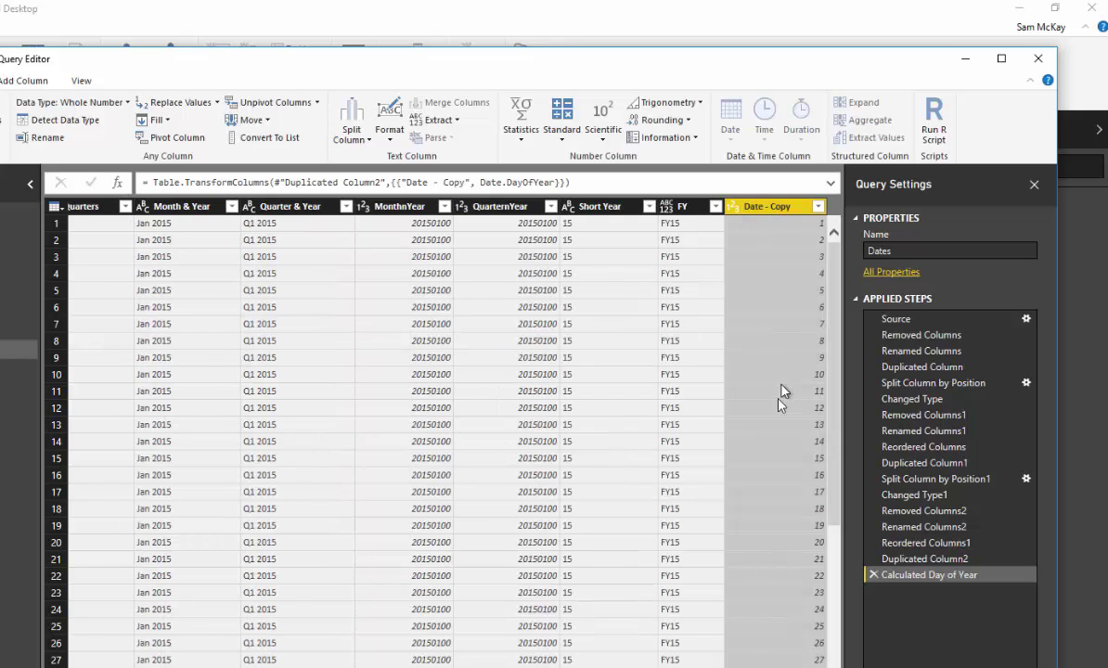
# Try to rename the Day of Year copy to "Date"
pyautogui.doubleClick(778, 206)
pyautogui.write('Date')
pyautogui.press('Return')
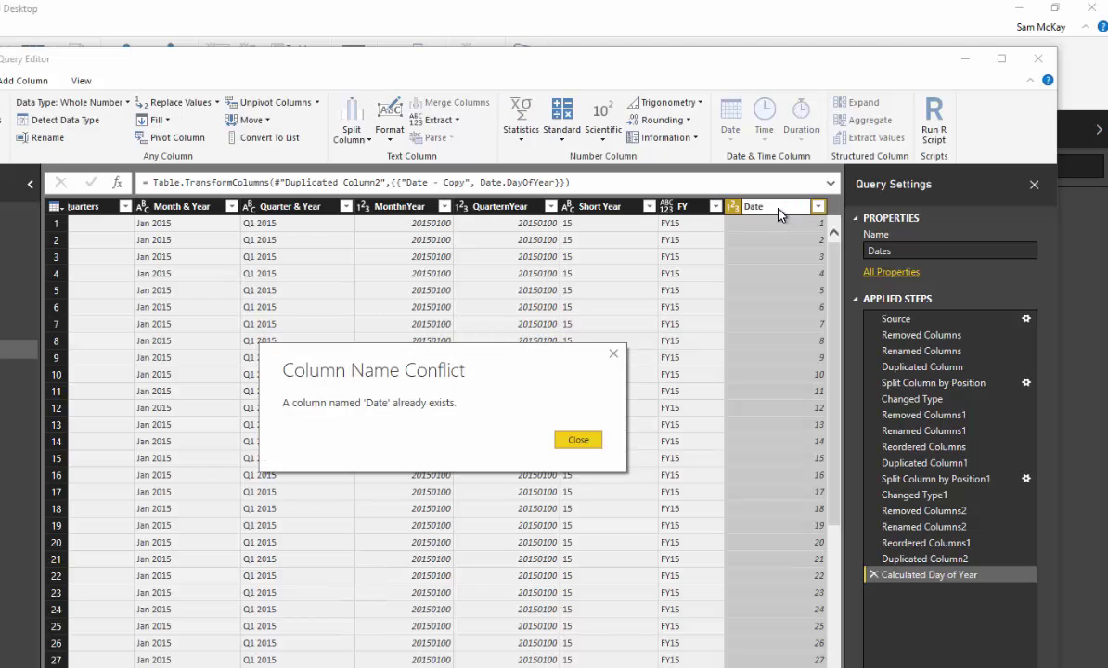
pyautogui.click(580, 441)
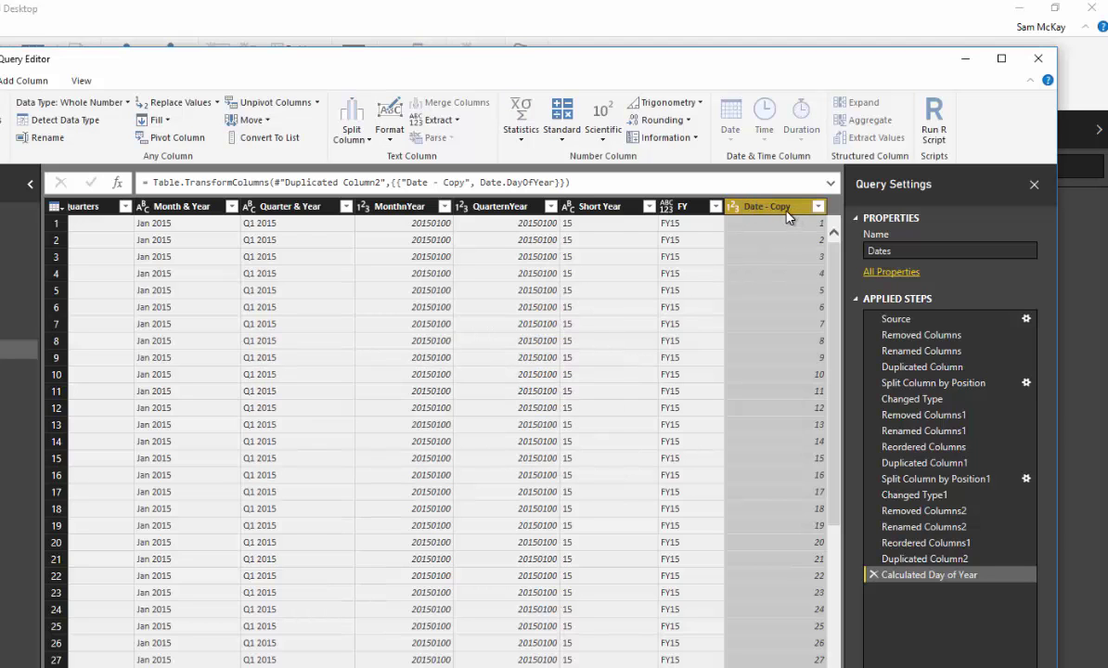
# Rename the Date - Copy column to "Day"
pyautogui.doubleClick(785, 206)
pyautogui.write('Day')
pyautogui.press('Return')
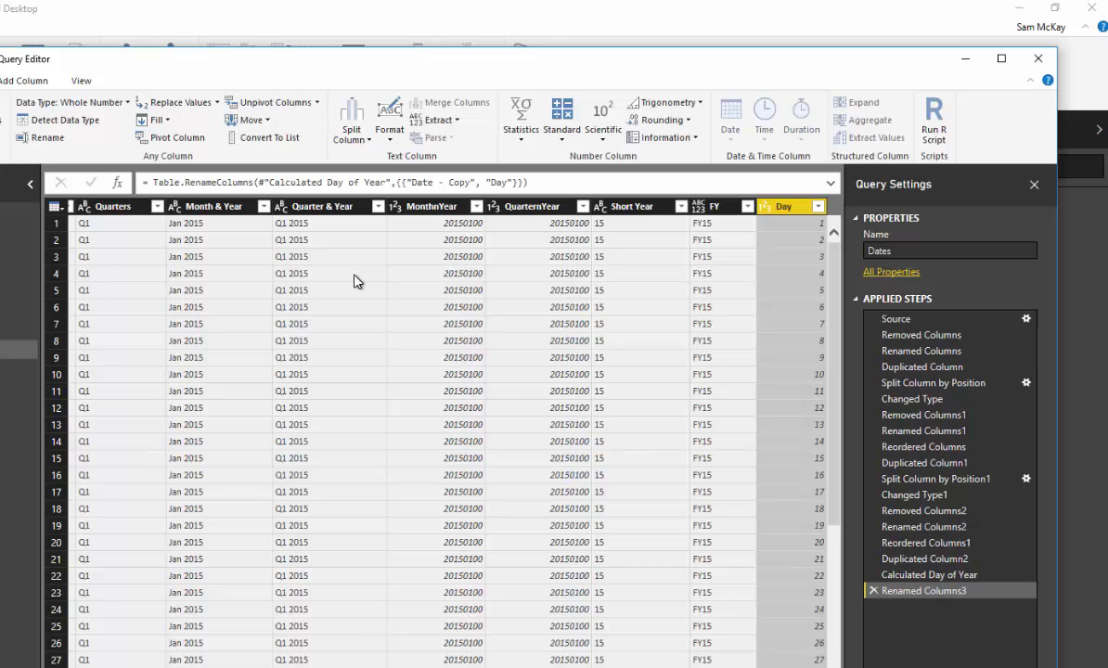
# Change the data type of the FY column to Text
pyautogui.click(698, 207)
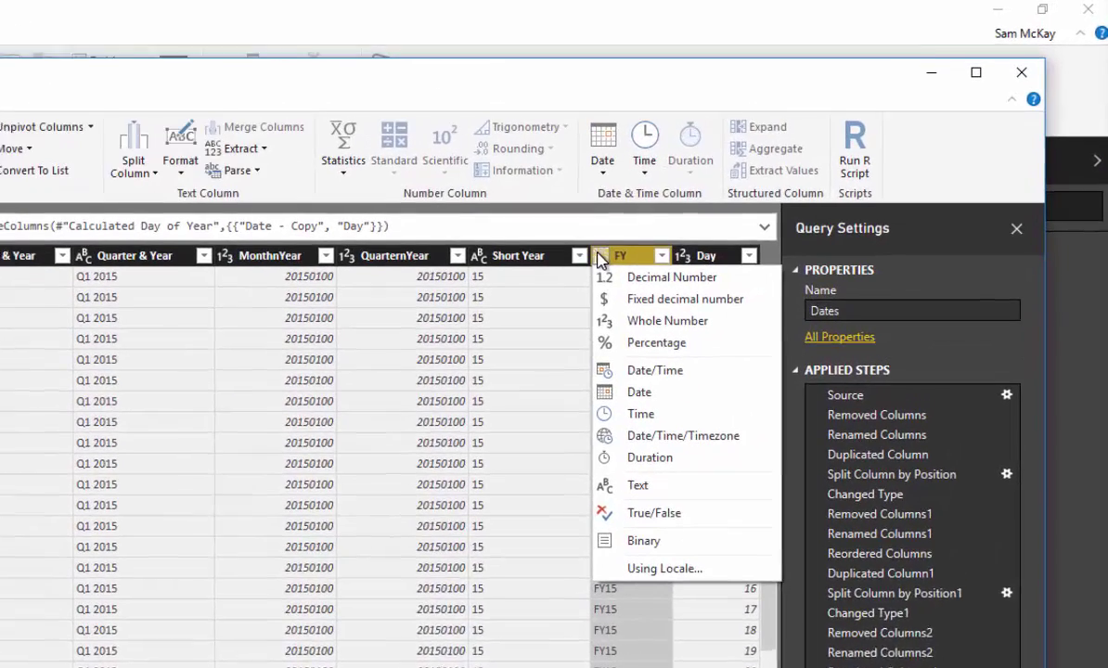
pyautogui.click(677, 493)
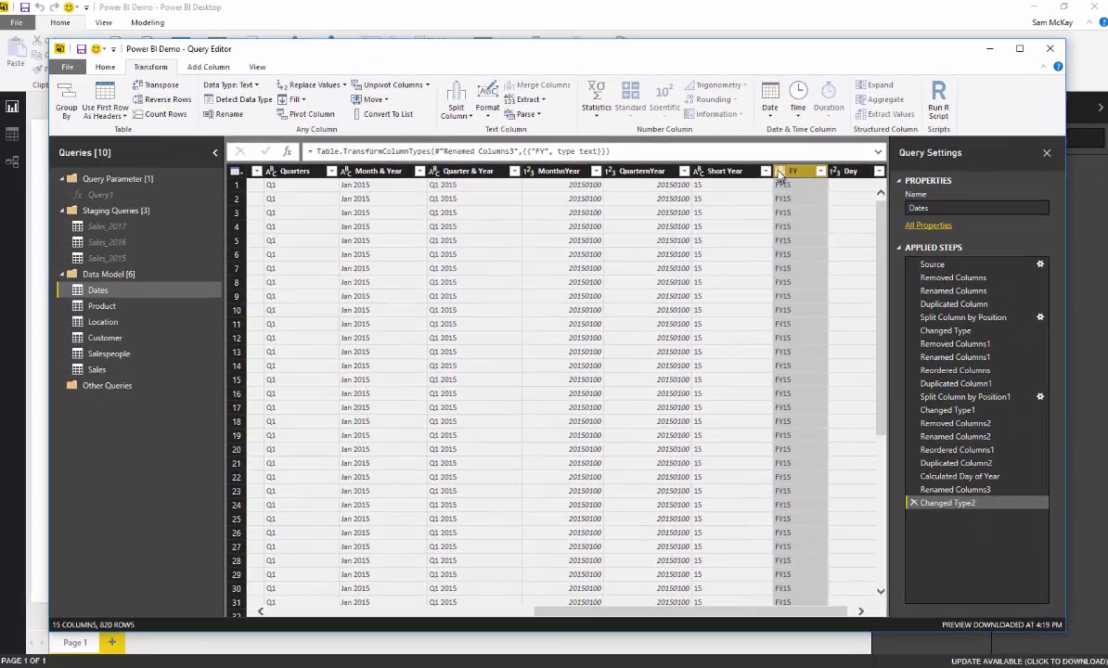
pyautogui.click(780, 172)
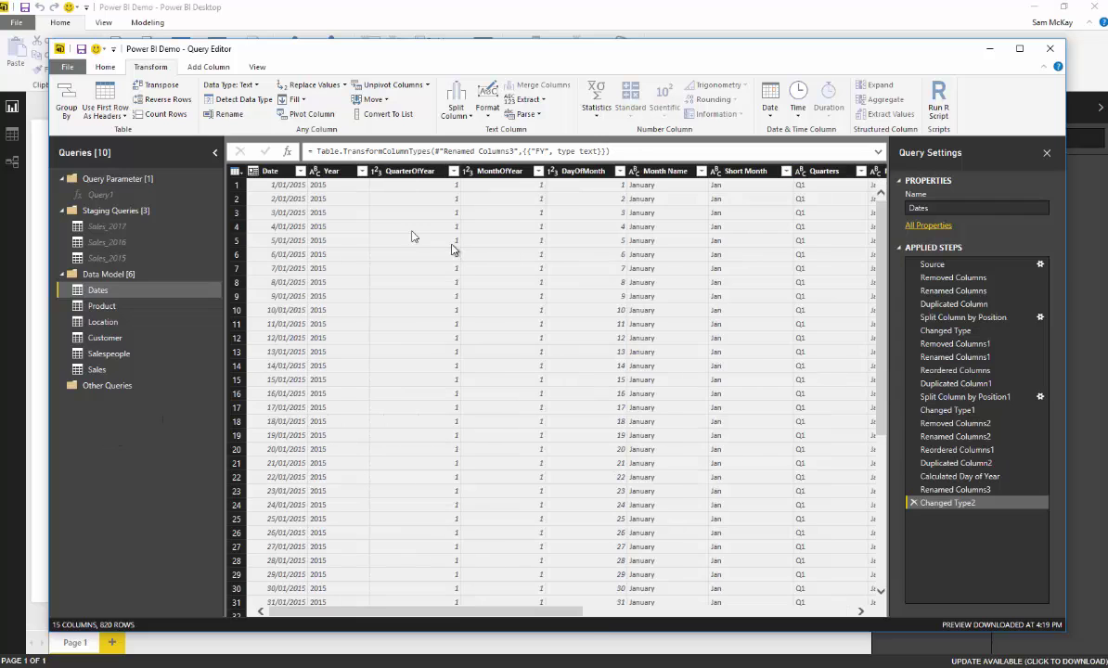
# Review the Sales, Dates, Product and Sales_2015 queries and compare the load settings of Sales_2015 and Dates
pyautogui.click(105, 69)
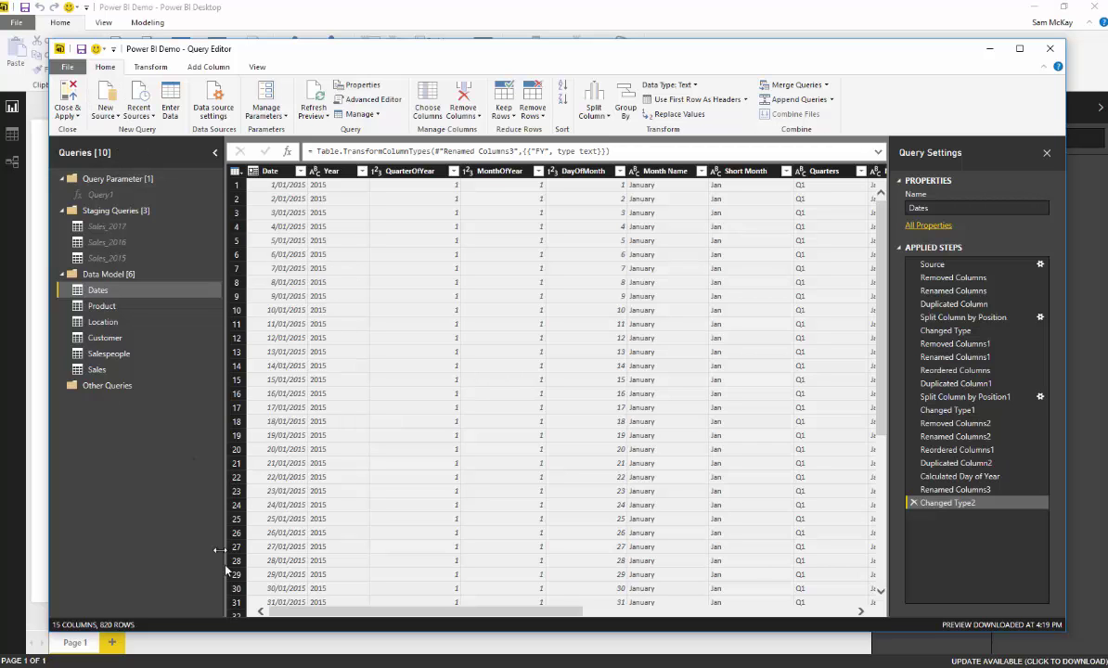
pyautogui.click(117, 369)
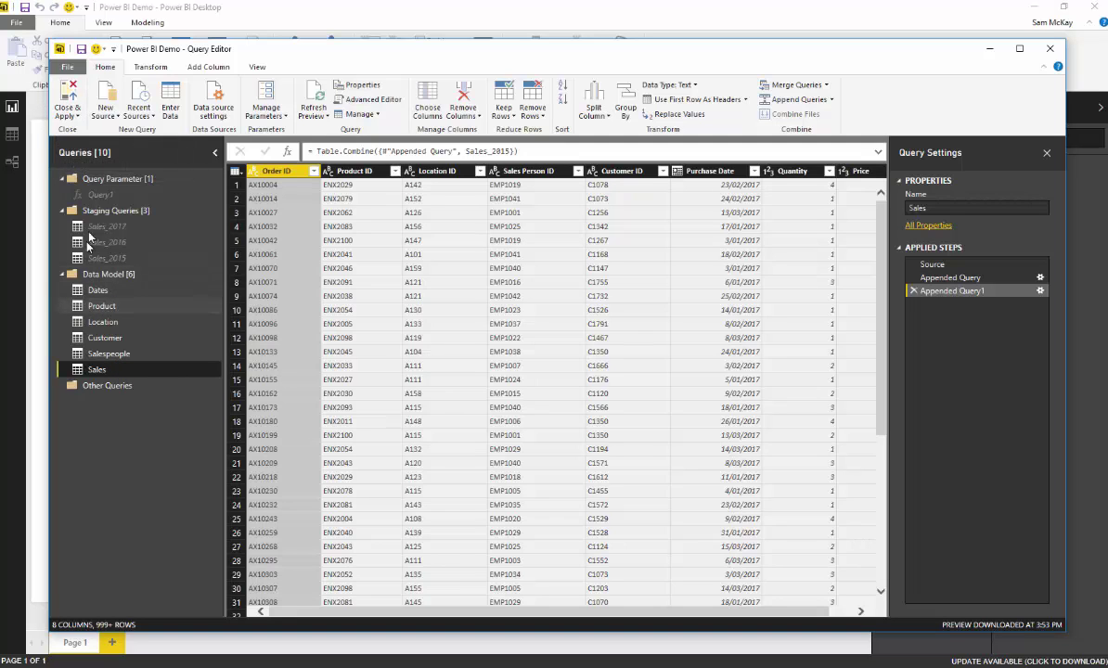
pyautogui.click(120, 293)
pyautogui.click(121, 307)
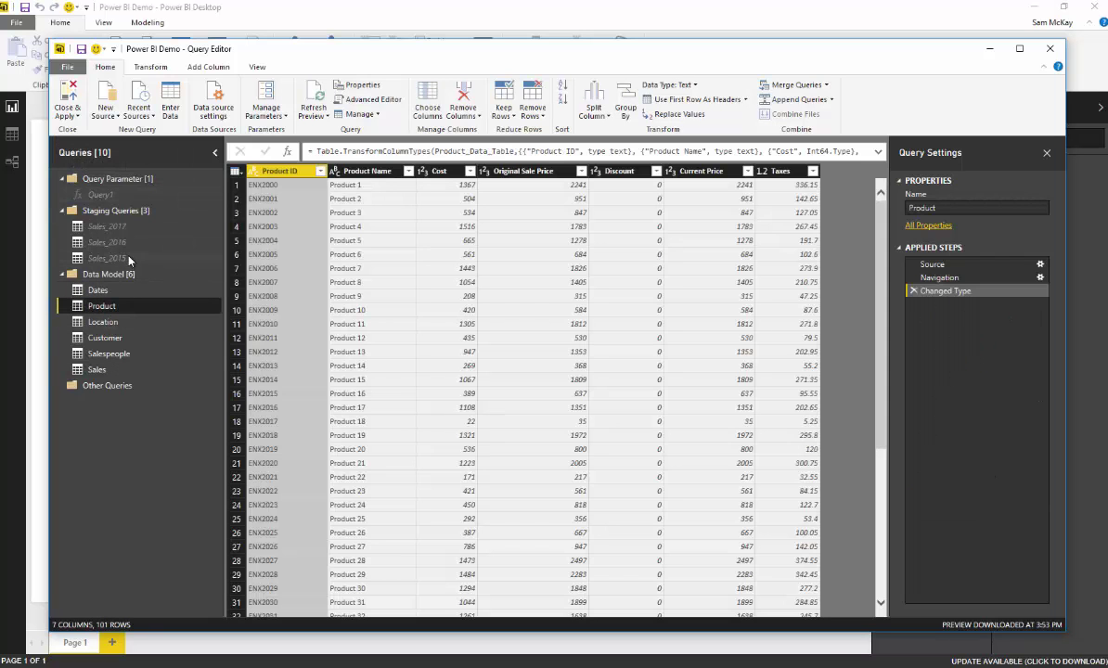
pyautogui.click(116, 257)
pyautogui.rightClick(116, 258)
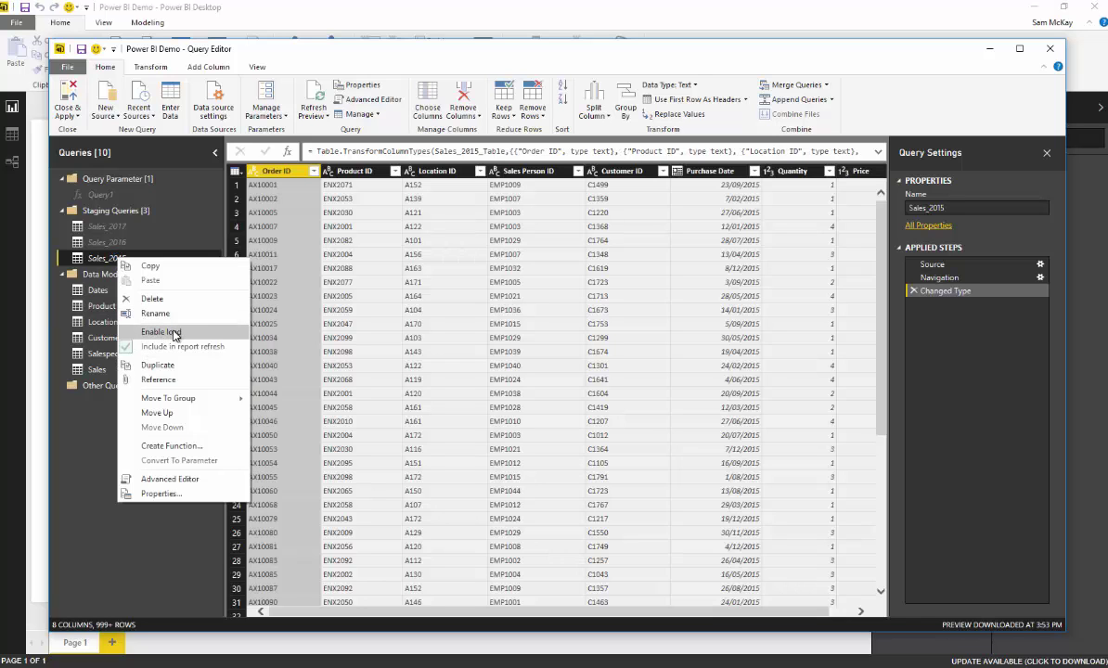
pyautogui.click(97, 289)
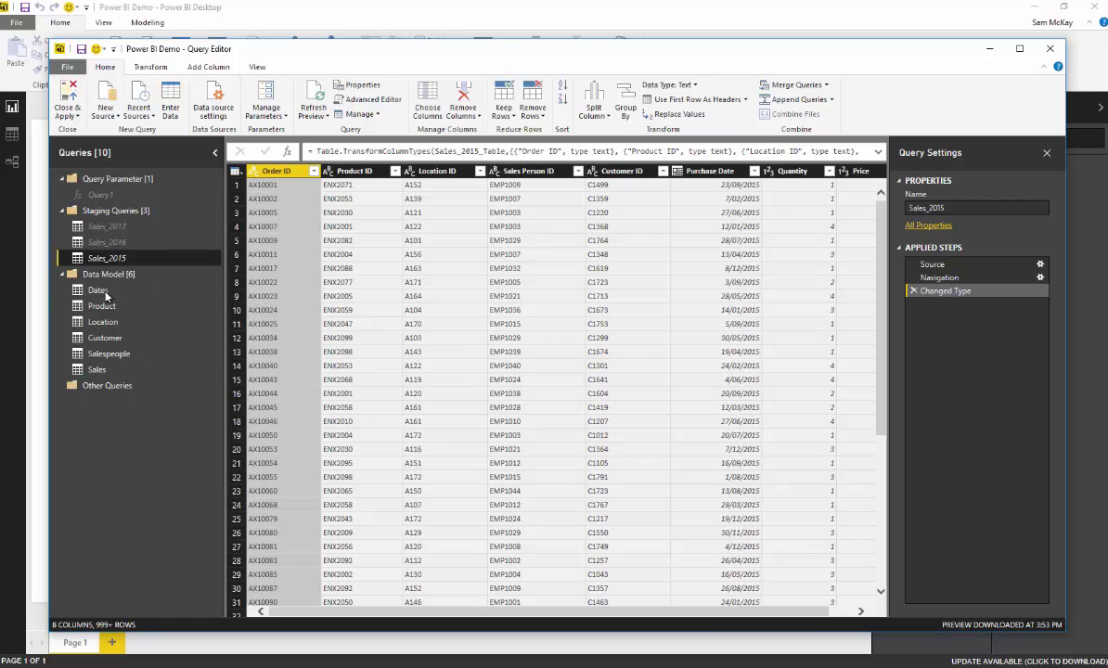
pyautogui.rightClick(106, 295)
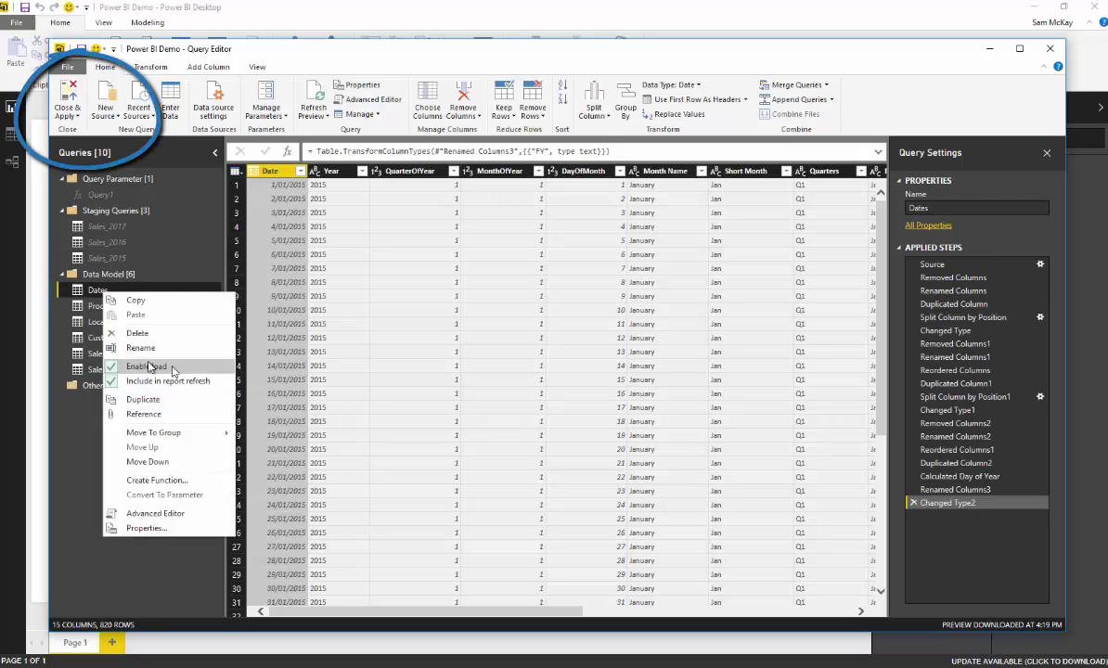
pyautogui.click(90, 292)
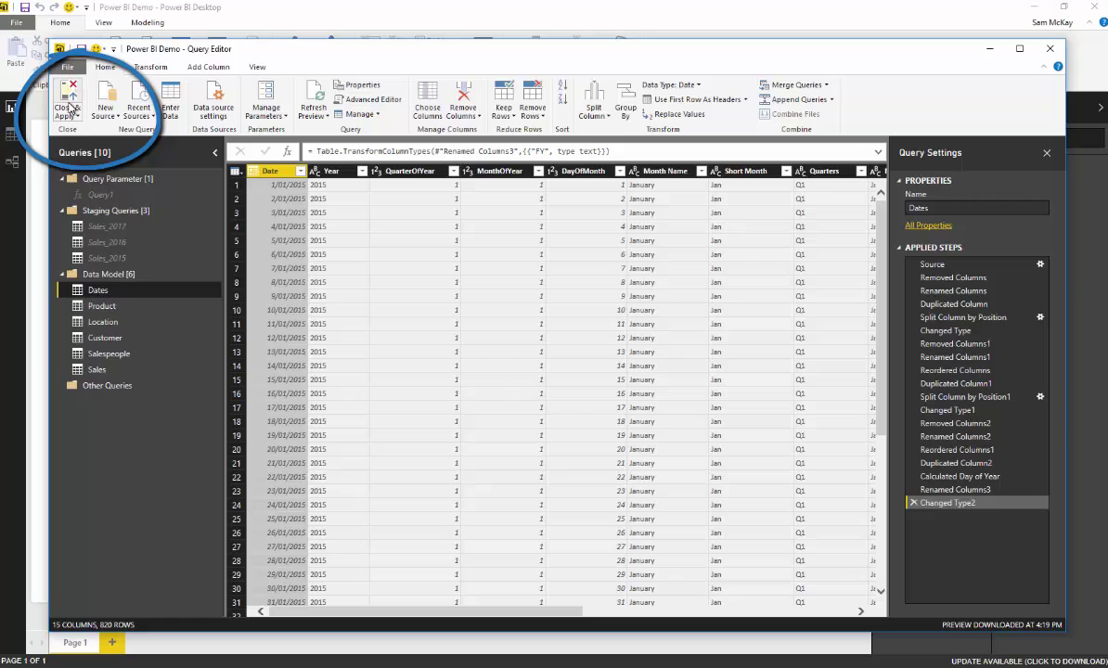
# Close the Query Editor and apply all query changes to the data model
pyautogui.click(67, 104)
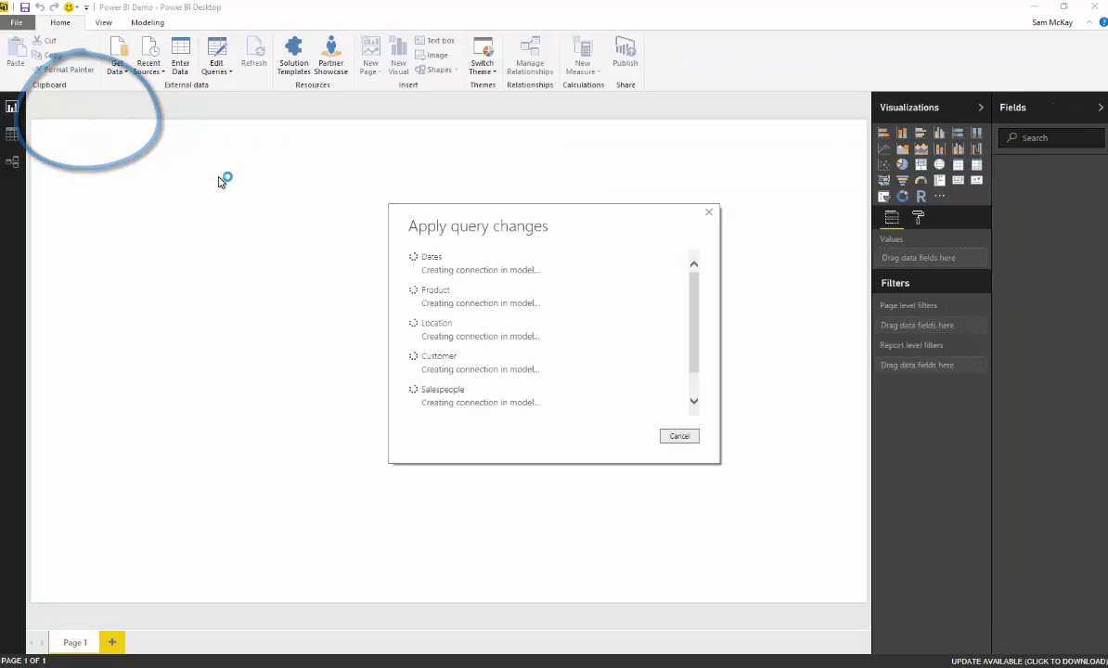